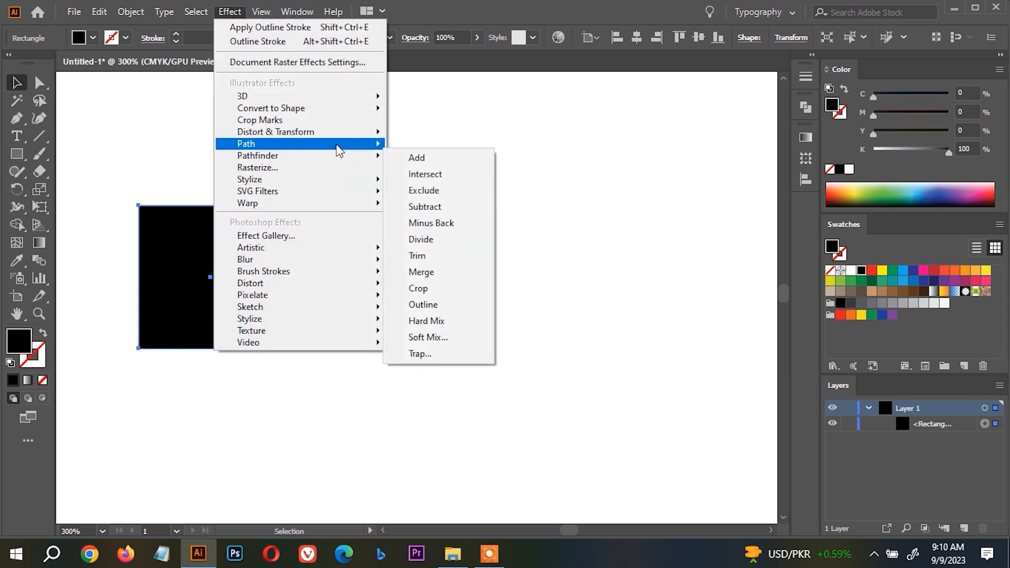
Start the Offset Path effect on the black square at 10 pt with preview on, and try Round and Bevel joins.
click(456, 151)
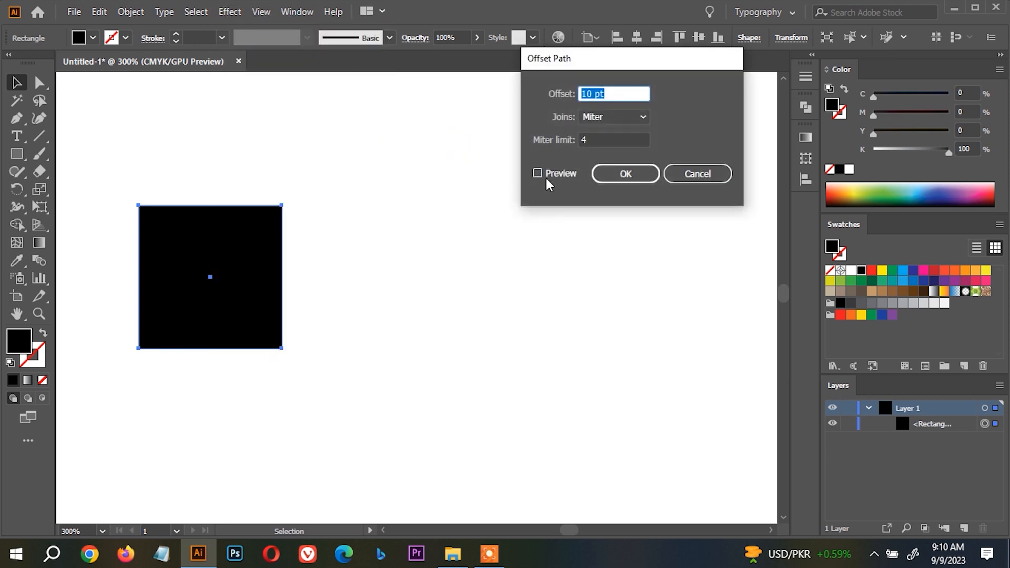
click(544, 176)
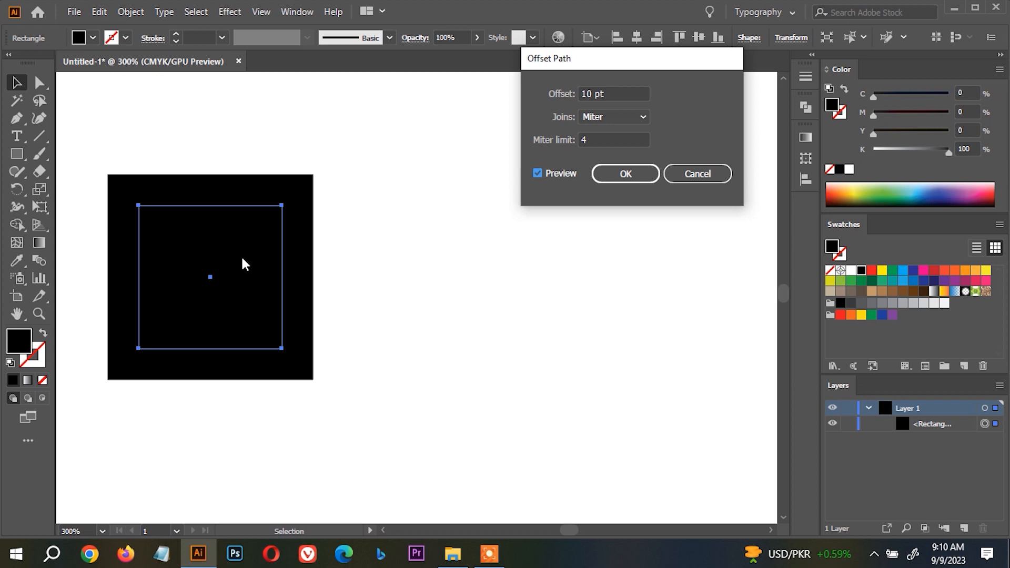
click(603, 99)
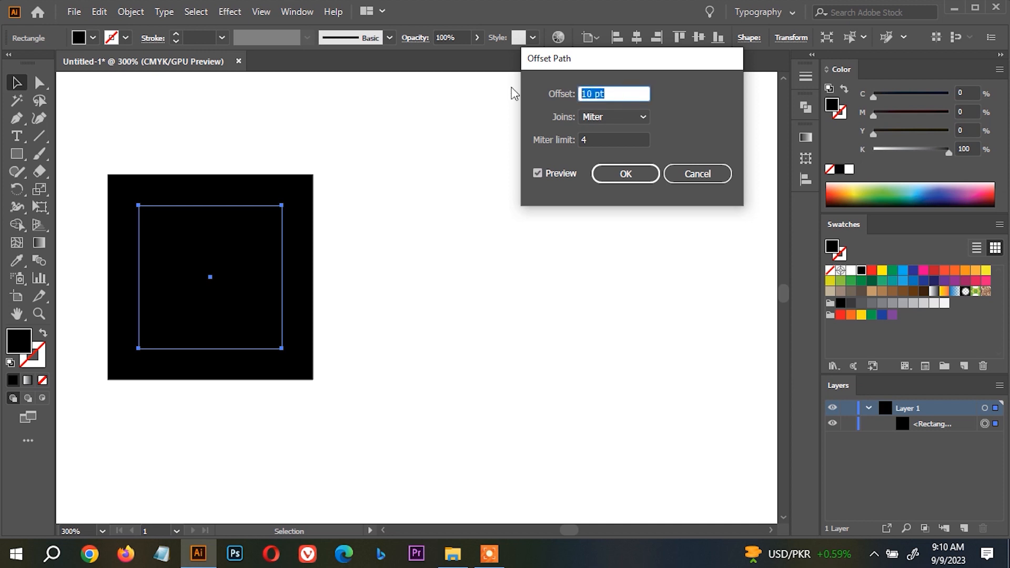
click(619, 118)
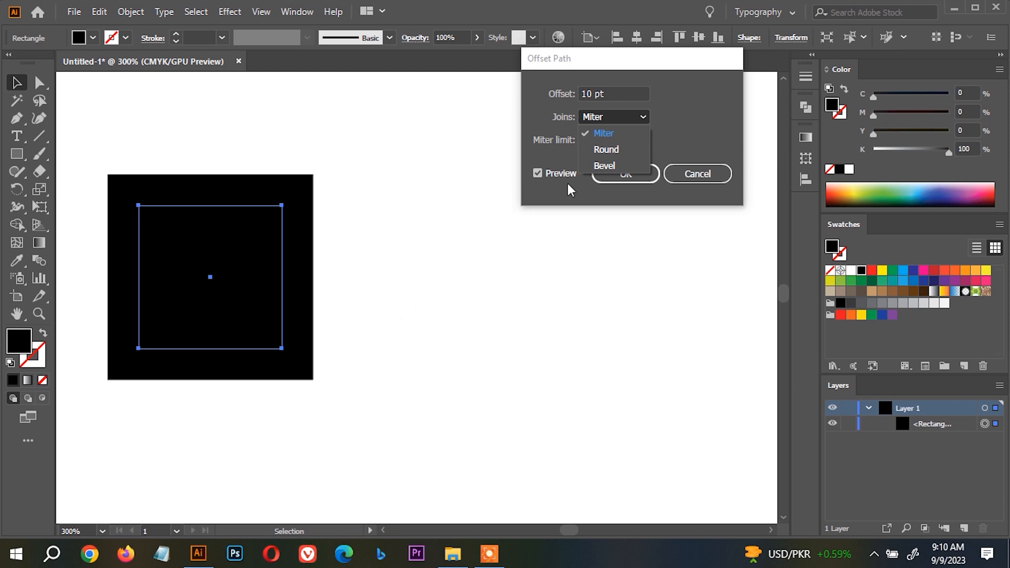
click(614, 152)
click(613, 117)
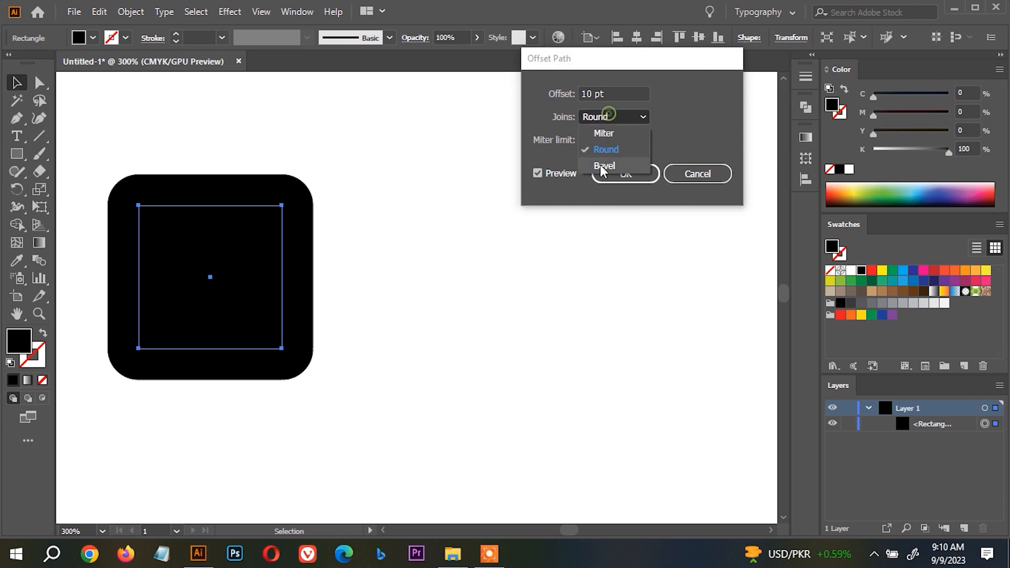
click(600, 165)
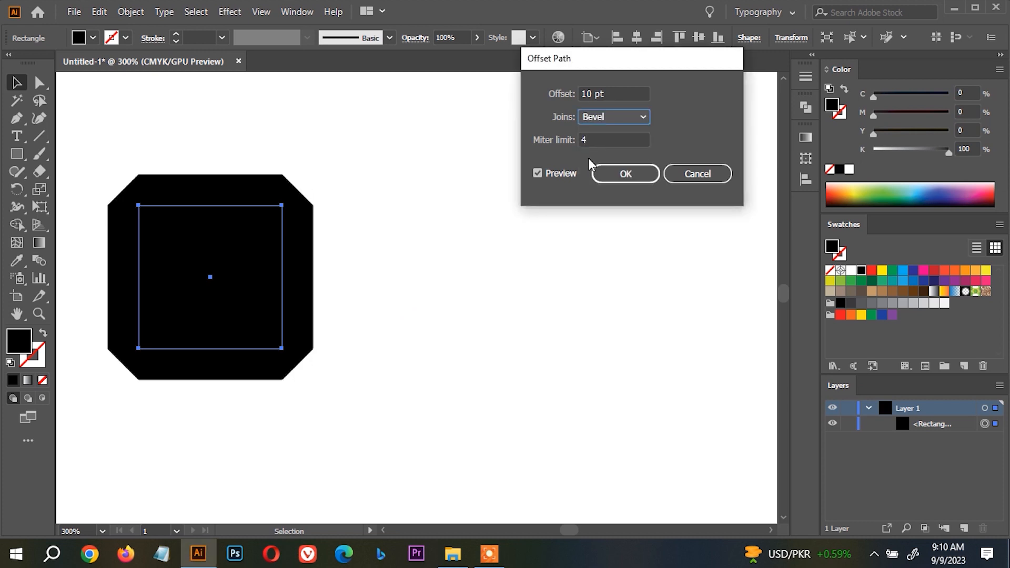
Try miter limits of 10 and 1 with the Bevel join.
click(595, 140)
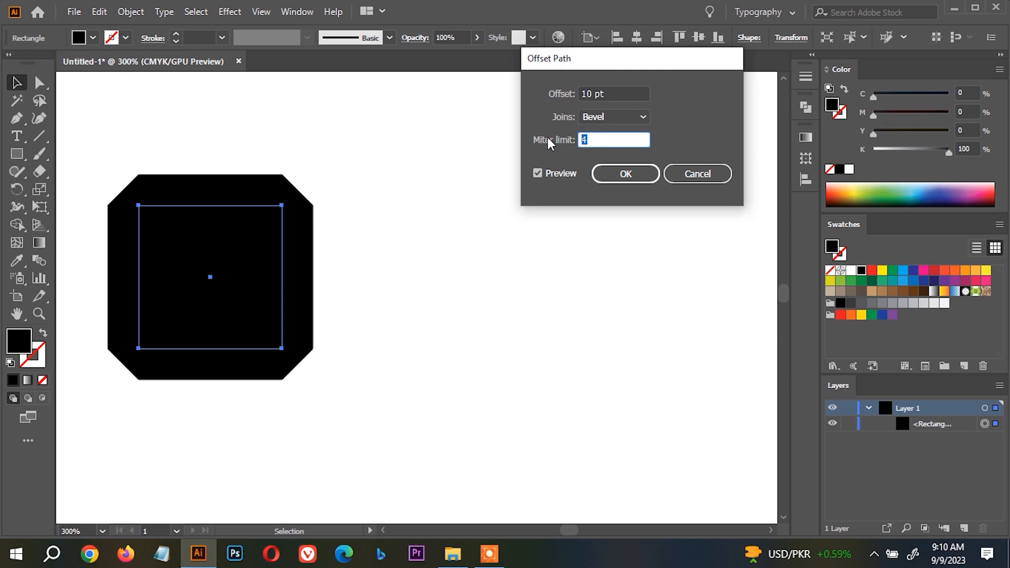
text(10)
key(Tab)
click(635, 138)
text(1)
key(Tab)
Switch the offset joins to Miter and try miter limits of 5, 20 and 0.
click(619, 118)
click(603, 133)
click(602, 134)
text(5)
key(Tab)
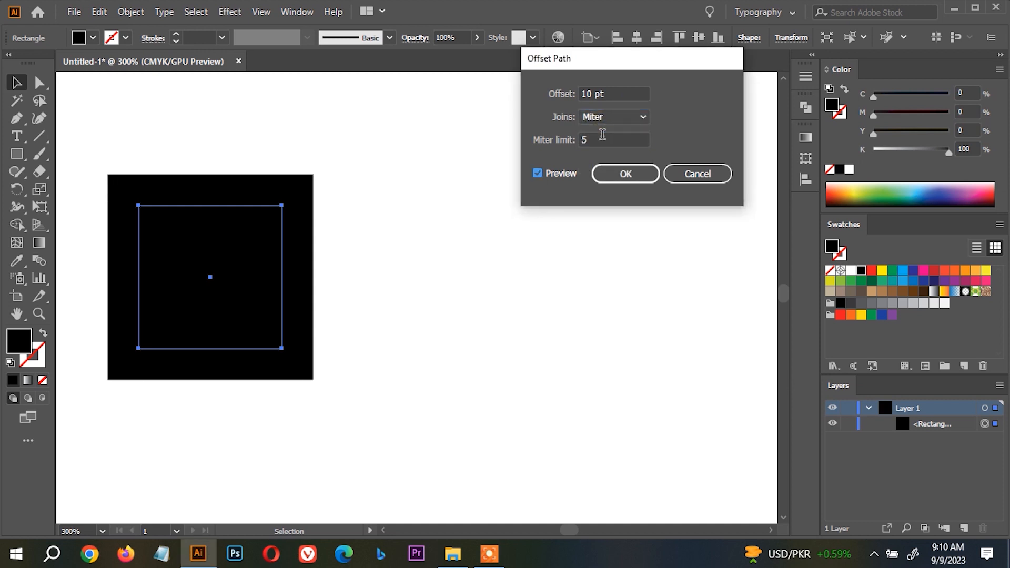
click(602, 134)
text(20)
key(Tab)
click(611, 139)
text(0)
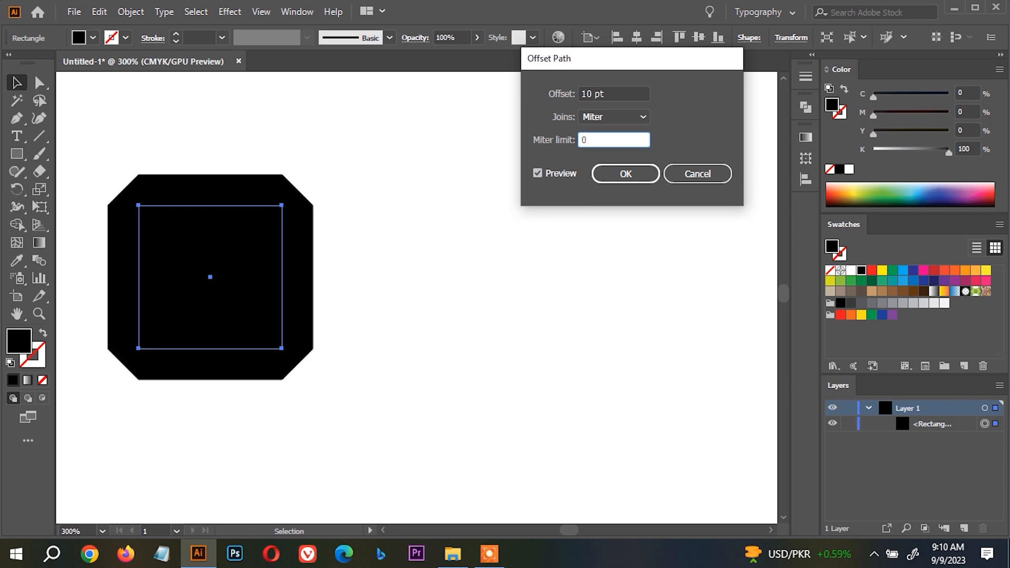
Set the joins to Round and apply the 10 pt Offset Path effect to the square.
click(613, 117)
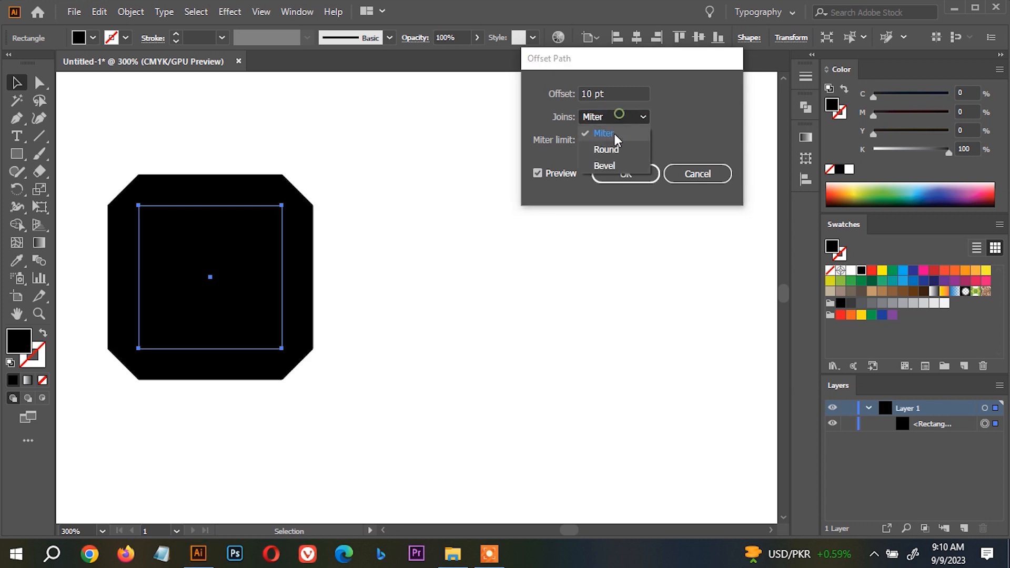
click(614, 146)
click(625, 177)
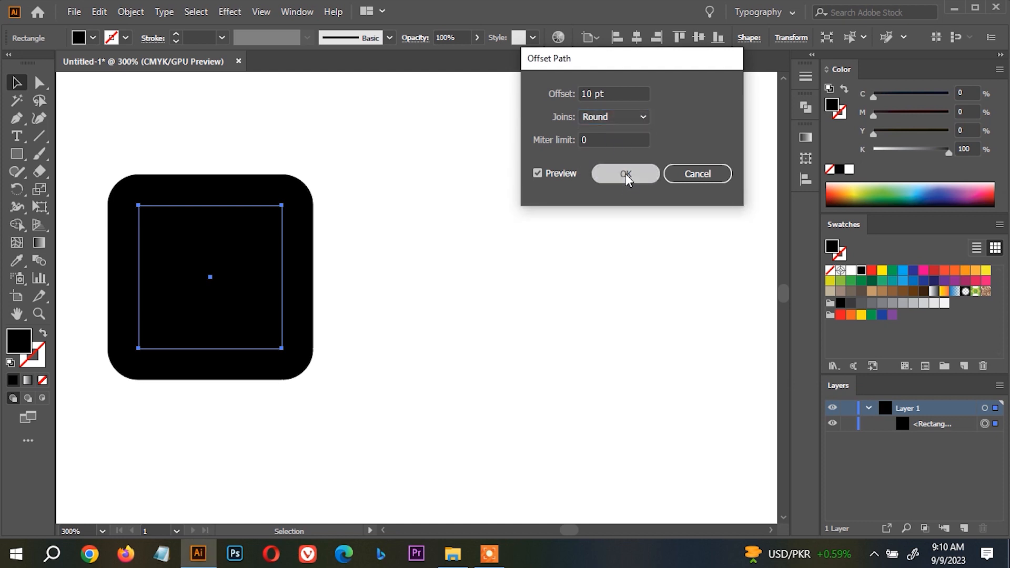
Reposition the square with its live offset effect and expand its appearance into a plain path.
drag(274, 255, 262, 217)
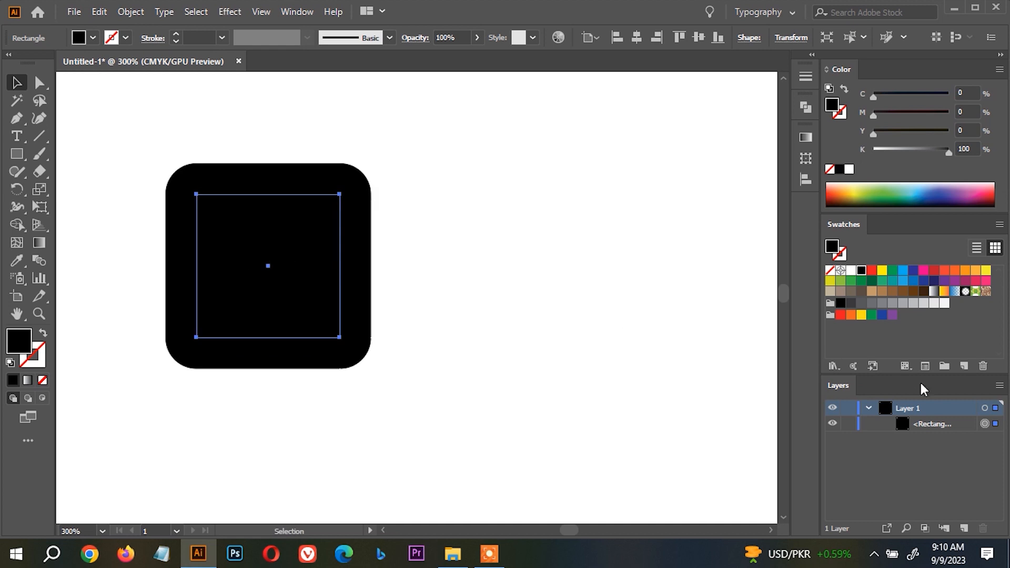
drag(298, 247, 261, 257)
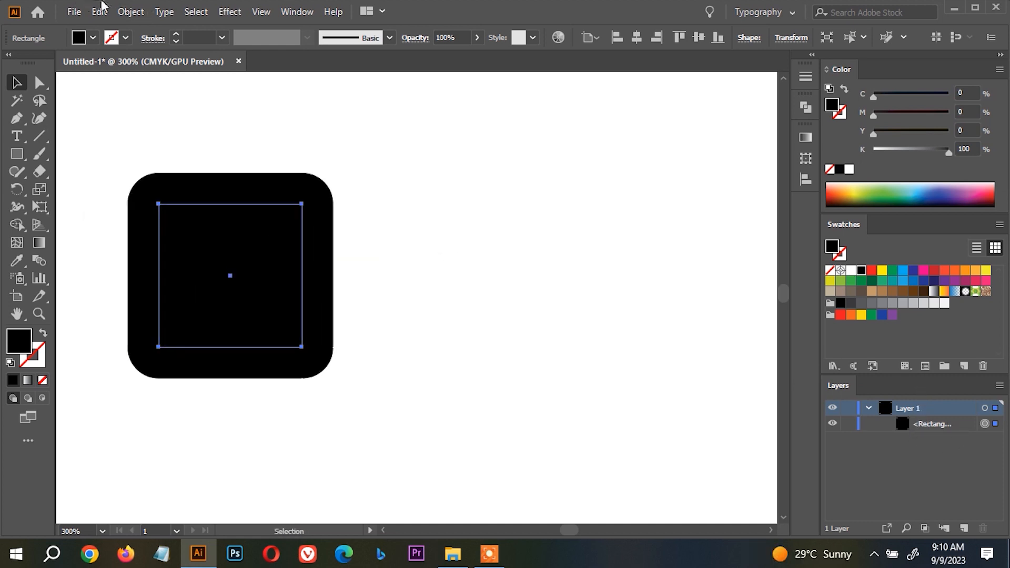
click(132, 11)
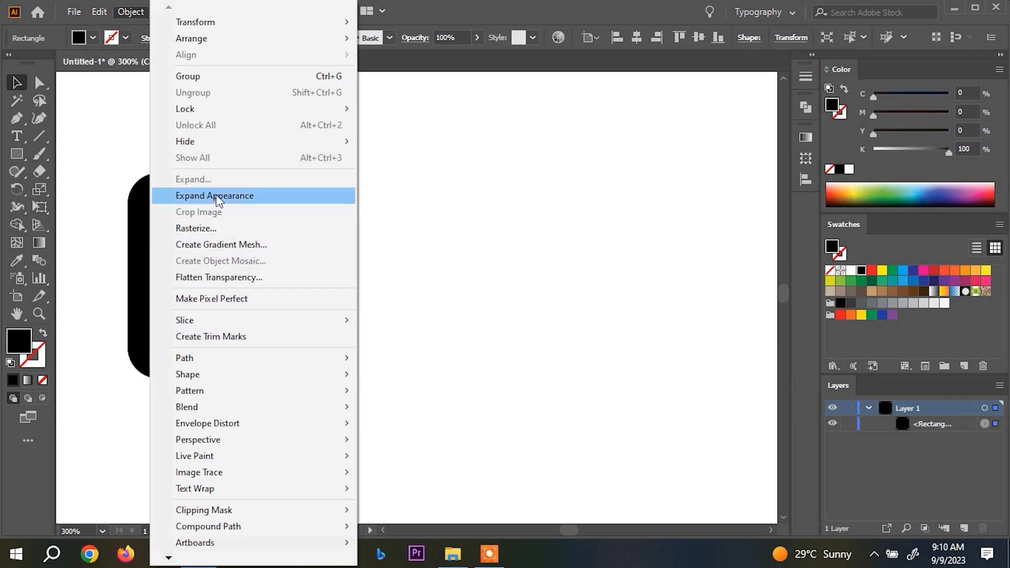
click(216, 196)
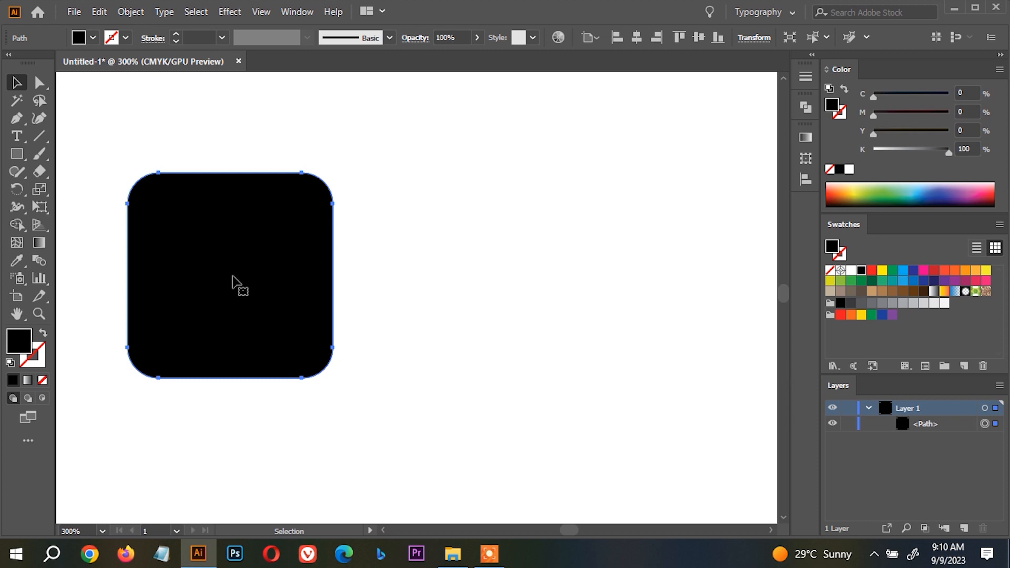
Undo the appearance expansion, the moves and the offset effect on the square.
key(ctrl+z)
key(ctrl+z)
key(ctrl+z)
key(ctrl+z)
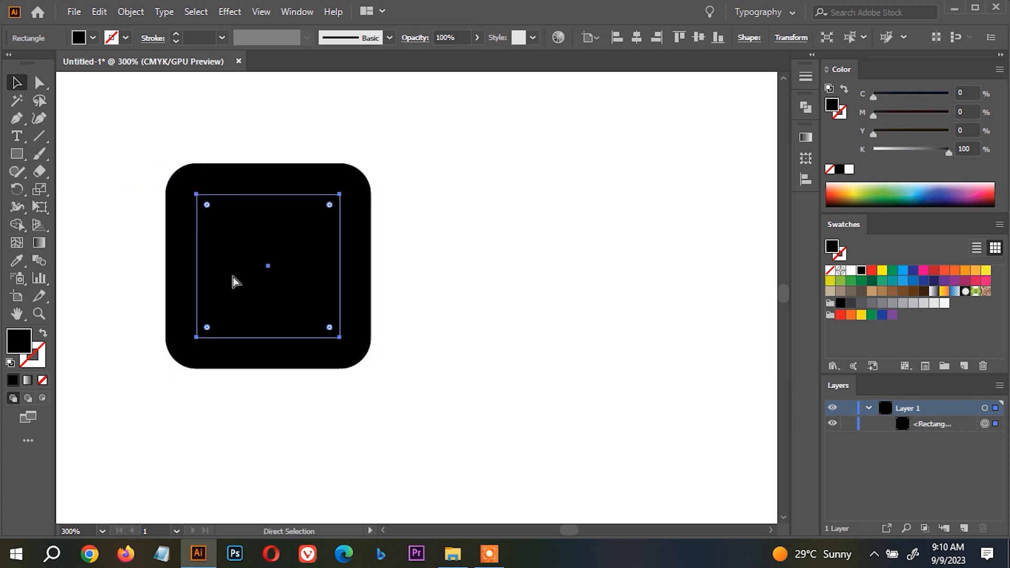
key(ctrl+z)
key(ctrl+z)
key(ctrl+z)
key(ctrl+z)
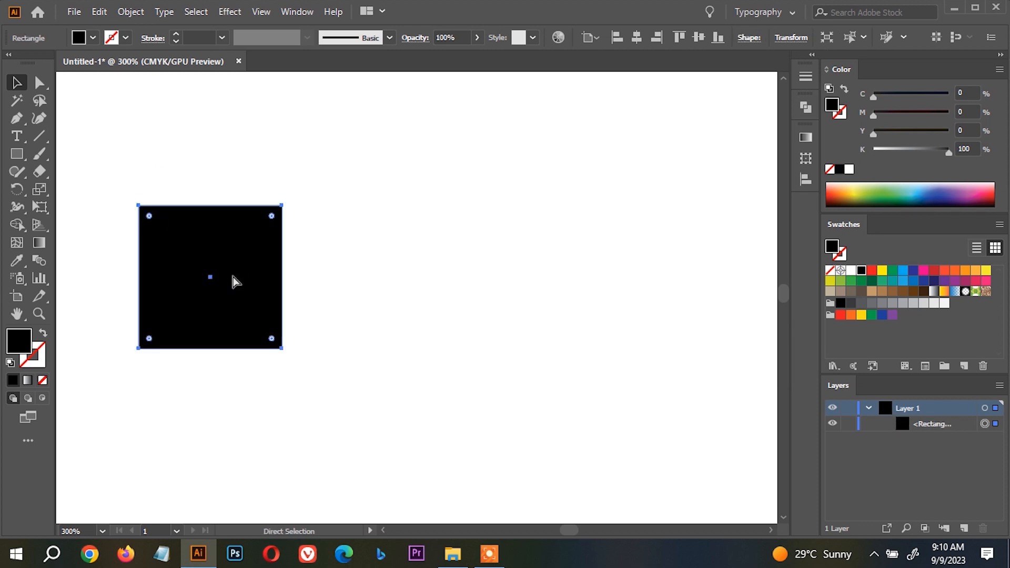
Create a separate offset path around the black square with a 10 pt offset and Round joins.
click(134, 13)
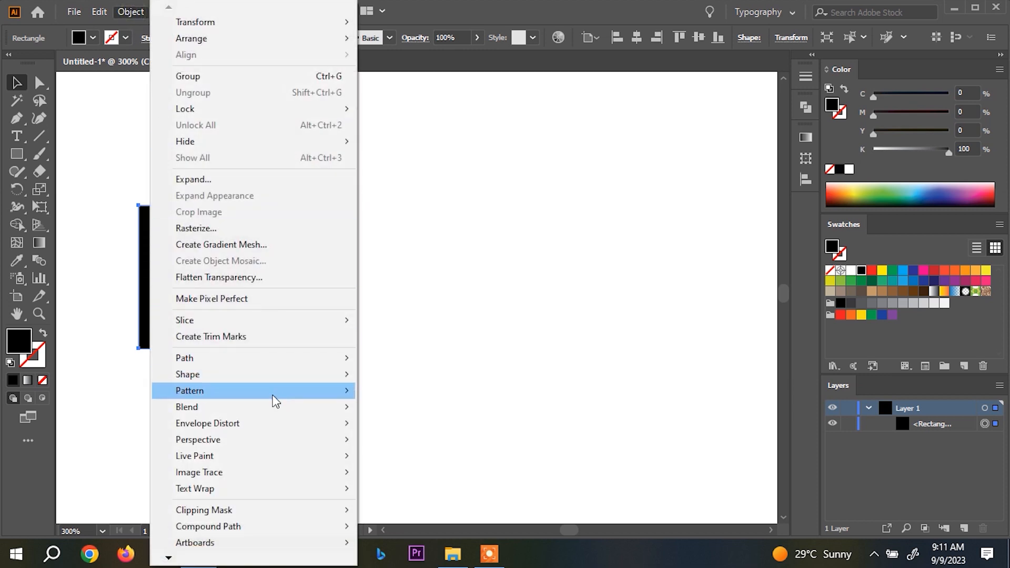
mouse_move(290, 362)
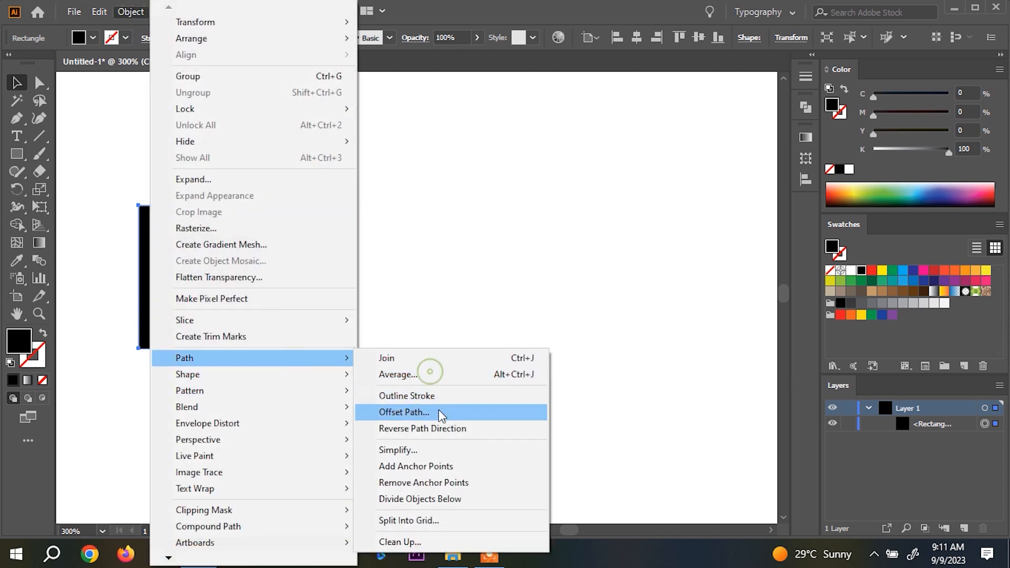
click(440, 412)
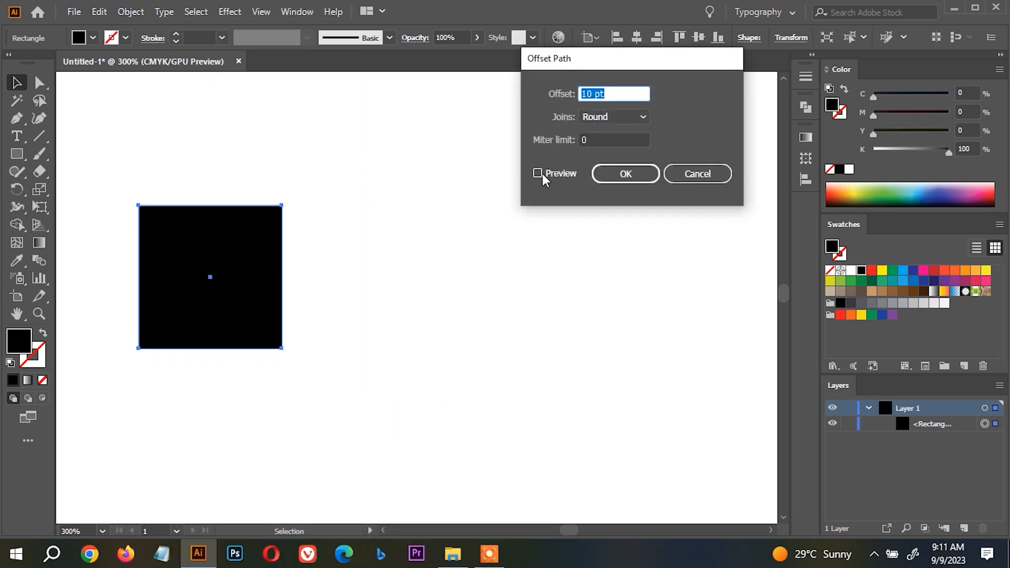
click(538, 174)
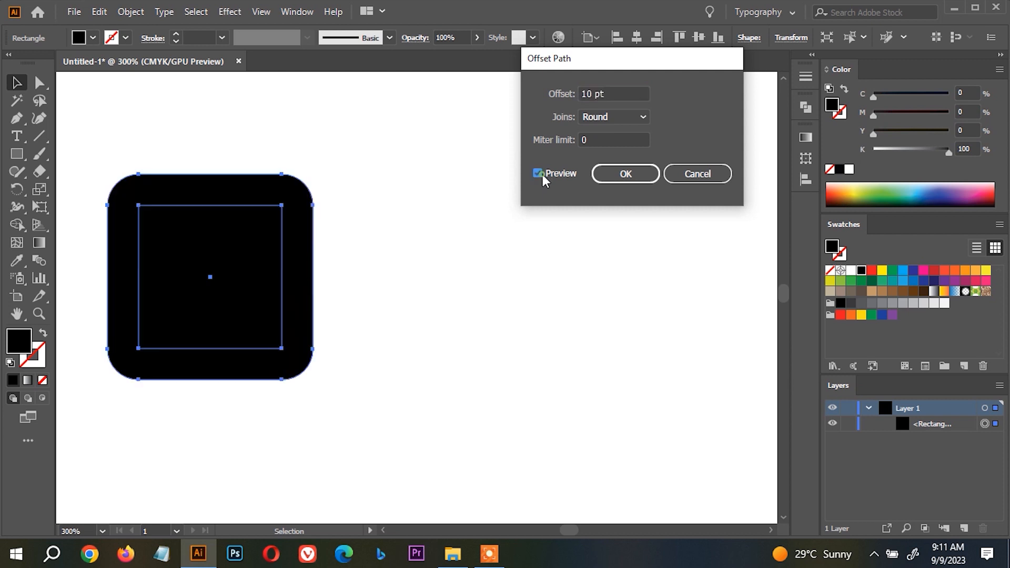
click(631, 178)
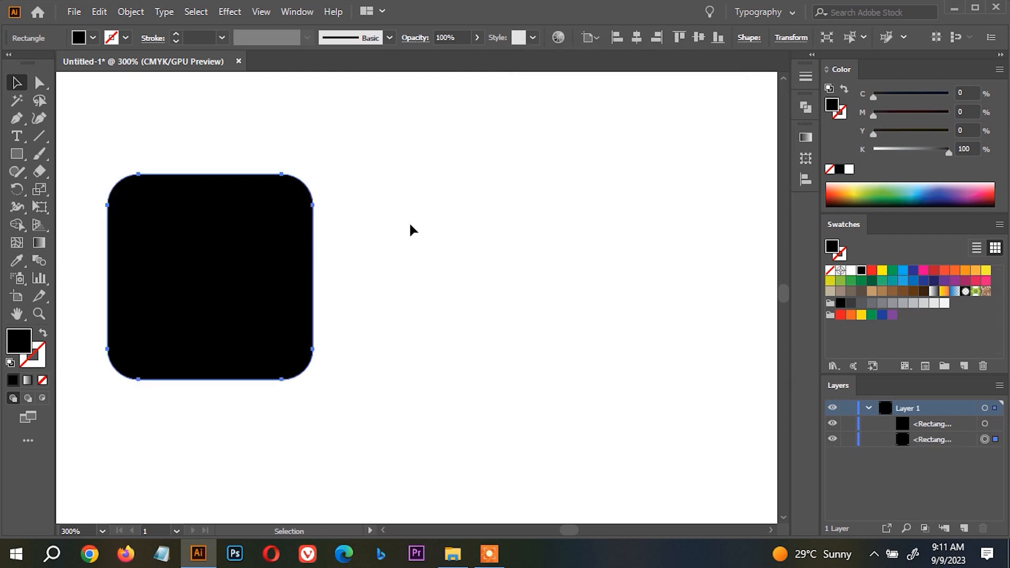
Fill the outer rounded rectangle behind the black square with red.
click(205, 218)
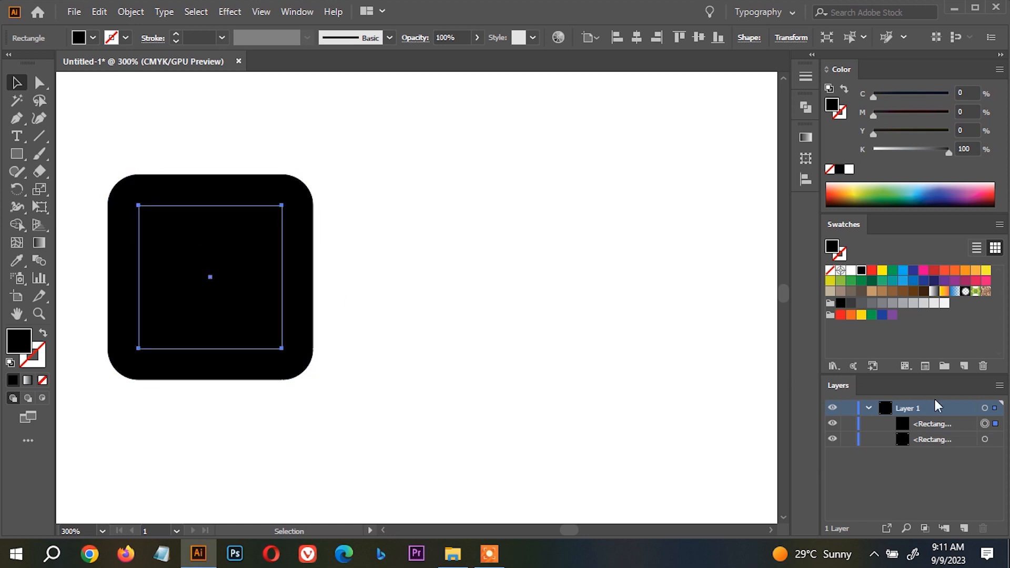
click(984, 440)
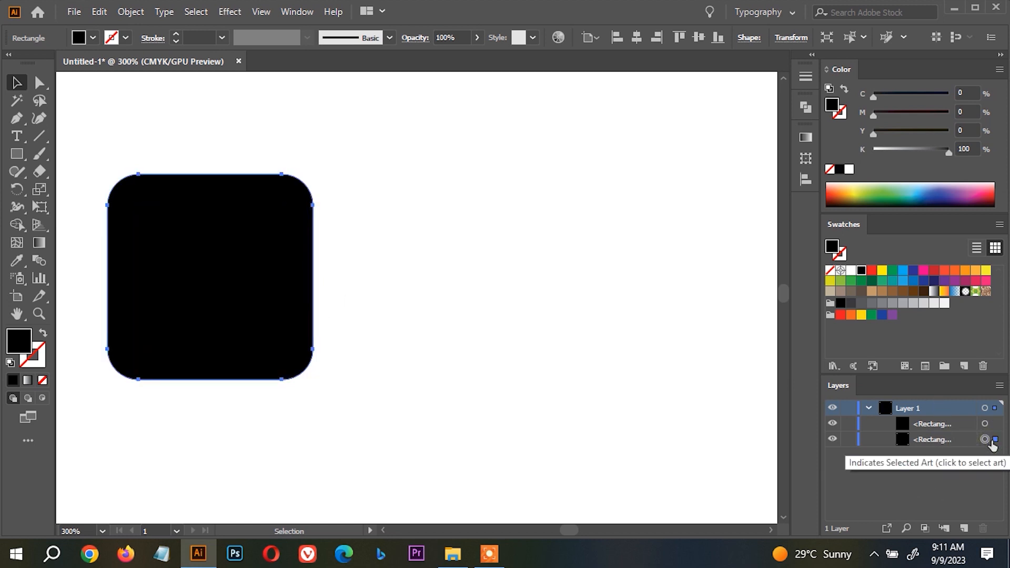
click(872, 270)
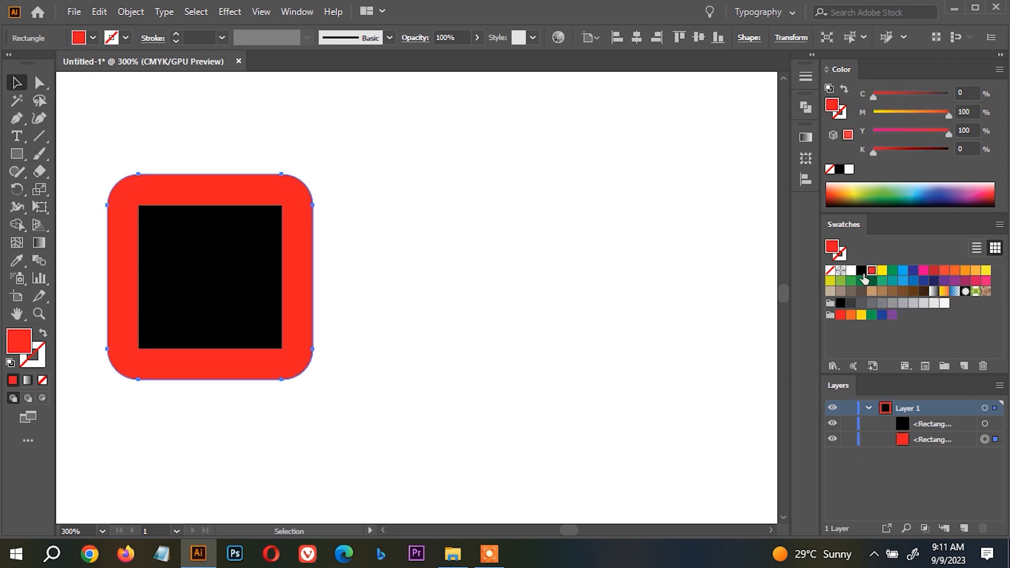
Clear the artboard by removing both the black square and the red rounded rectangle.
drag(397, 401, 185, 157)
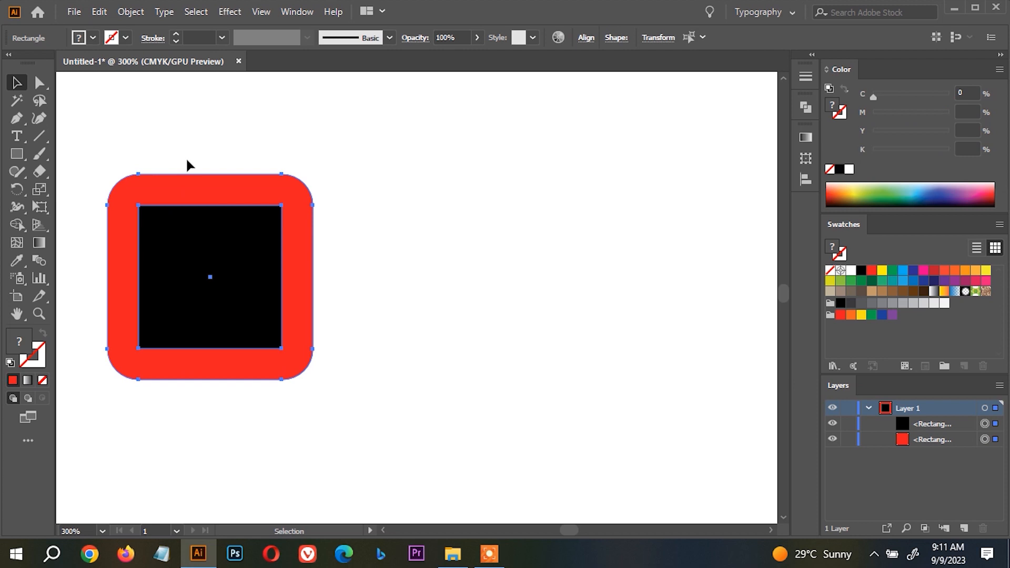
click(230, 11)
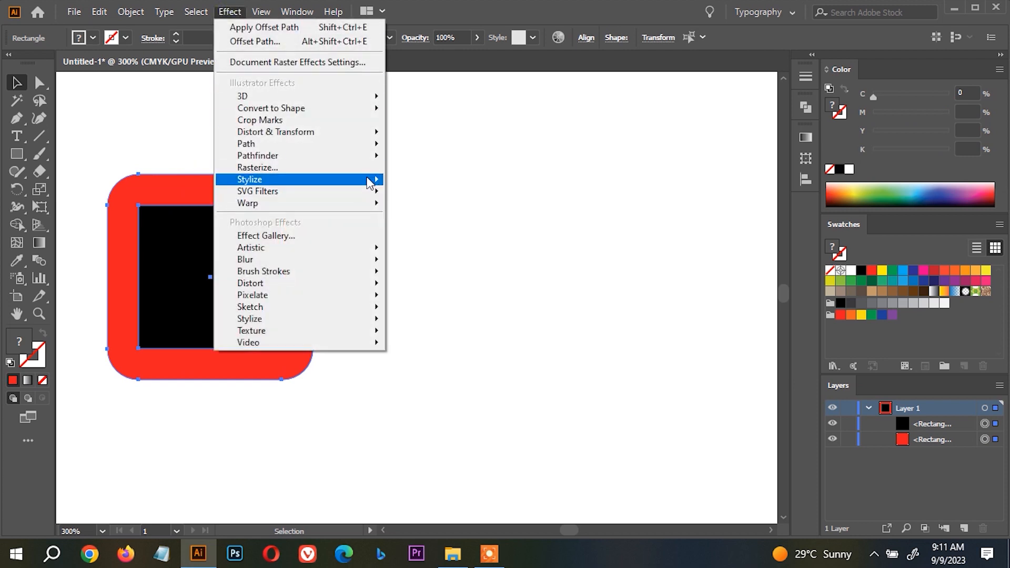
click(481, 175)
drag(424, 397, 185, 176)
key(ctrl+x)
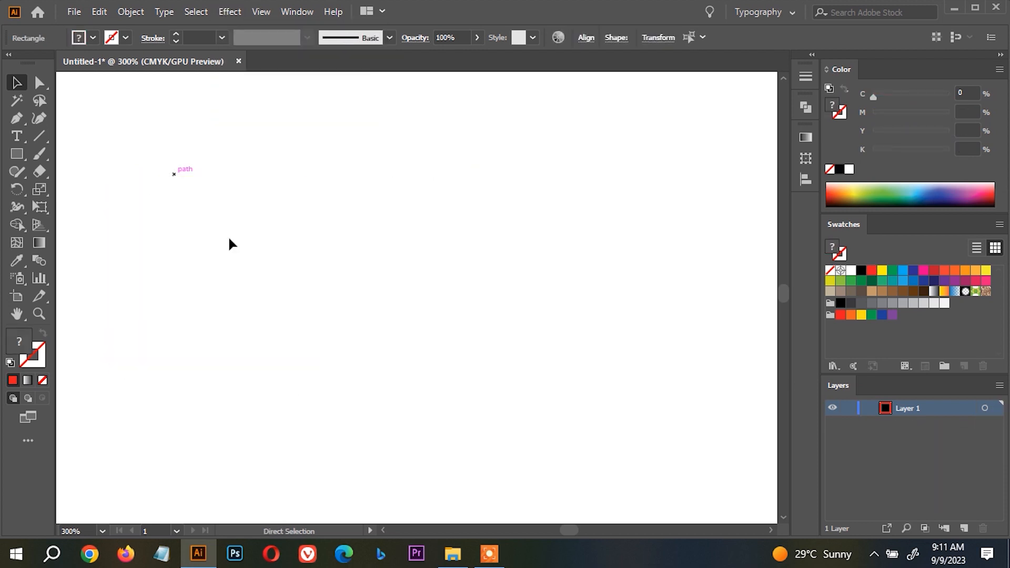
Add a first name as point text near the artboard's center and set its font size to 100 pt.
key(ctrl+0)
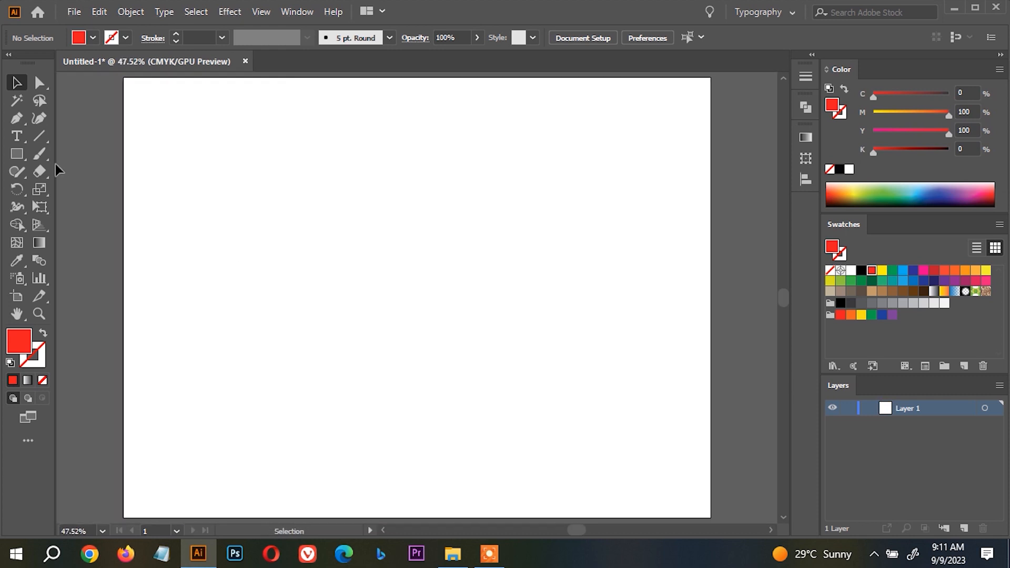
key(t)
click(325, 282)
text(I)
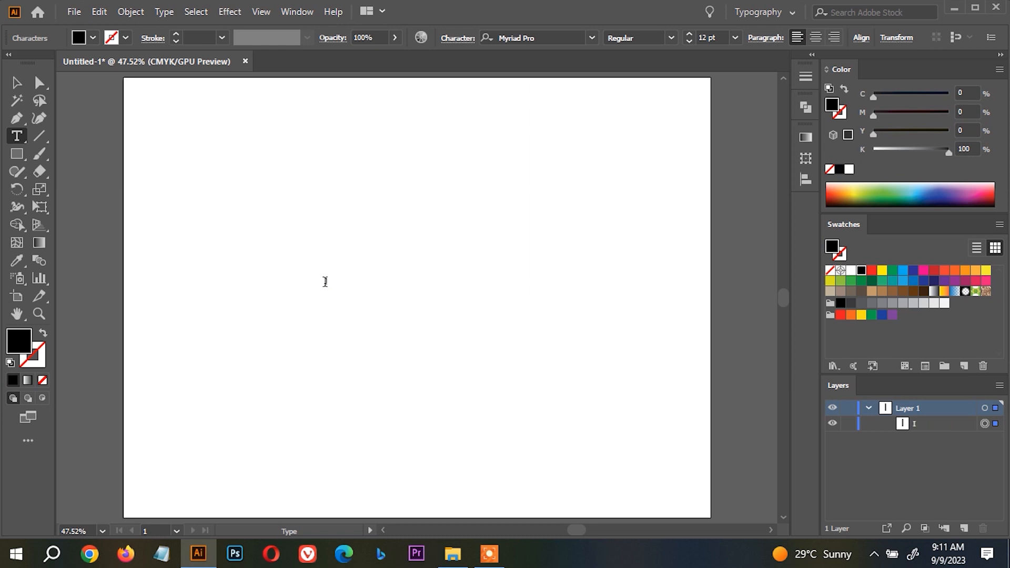
text(btihaj)
key(ctrl+a)
double_click(715, 37)
text(100)
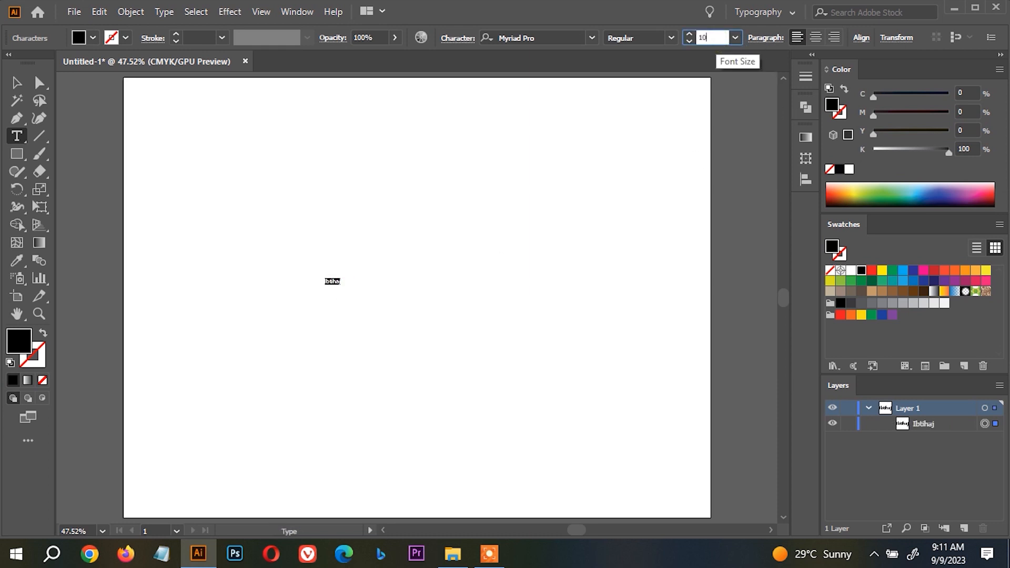
key(Return)
key(Escape)
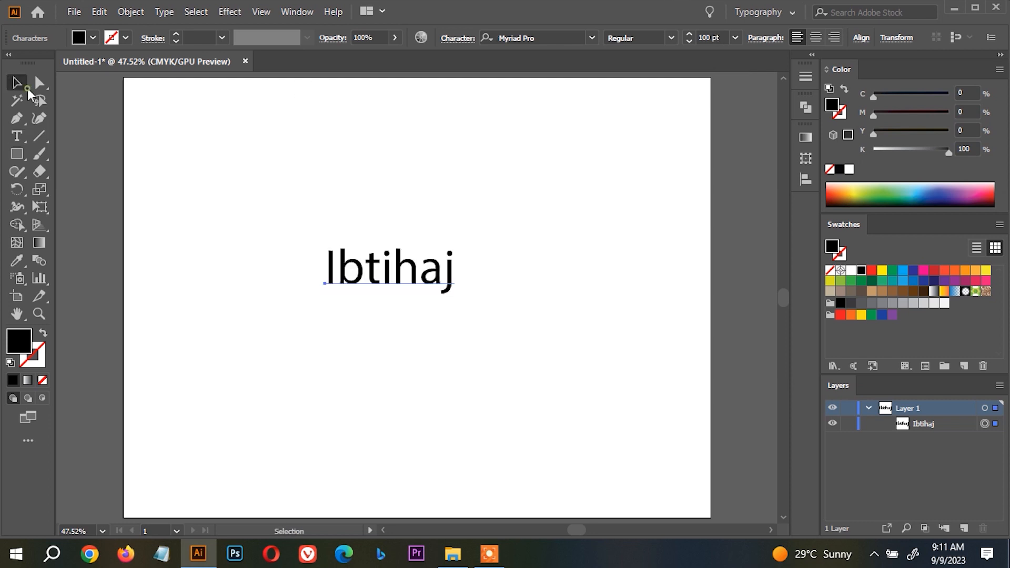
Scale the name text up to about 171 pt, keeping it near the artboard's center.
key(e)
drag(455, 295, 491, 315)
key(v)
Set the name text's font to Barqish and convert the text to outlines.
click(535, 34)
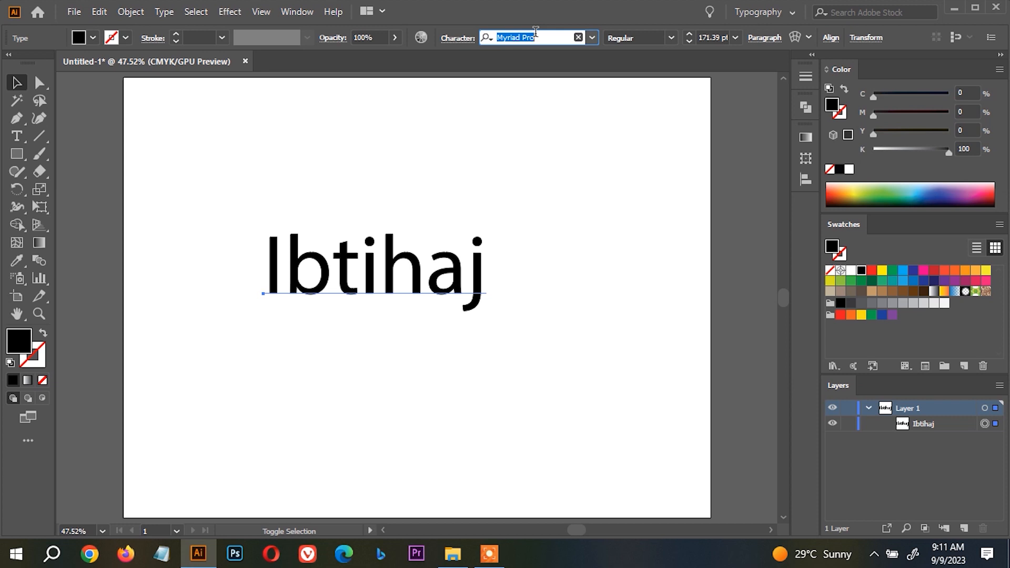
text(b)
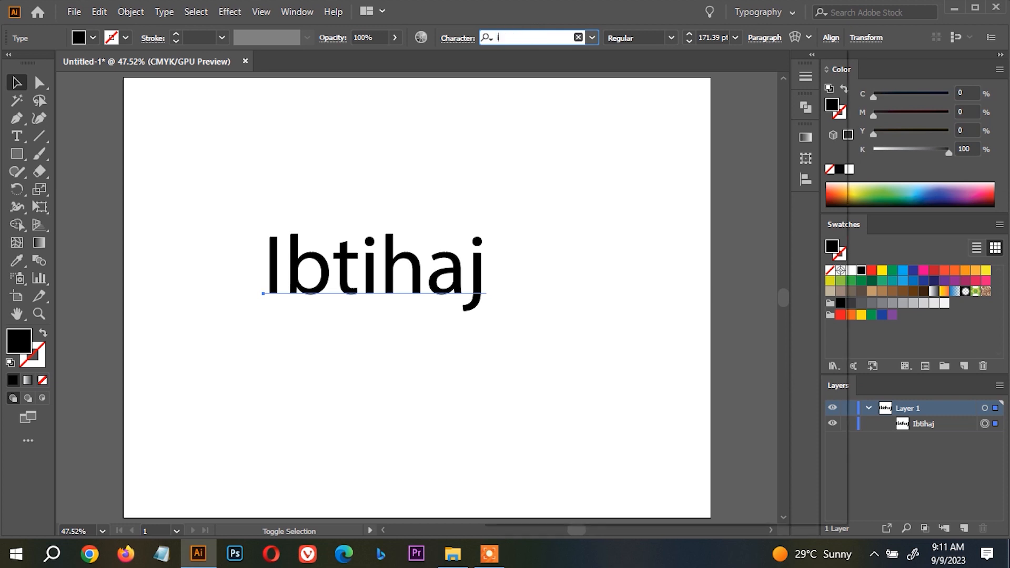
text(arq)
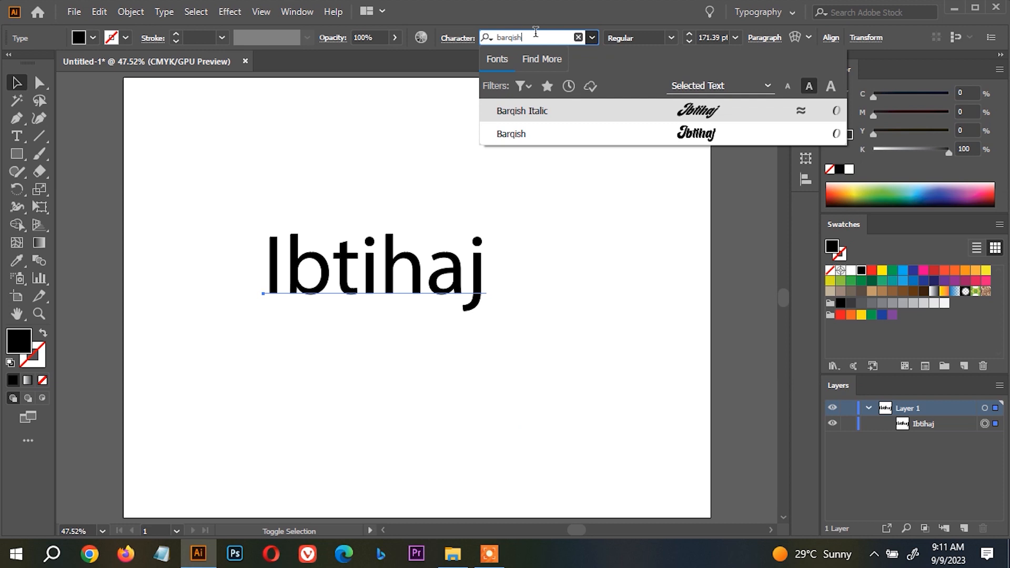
text(ish)
click(555, 130)
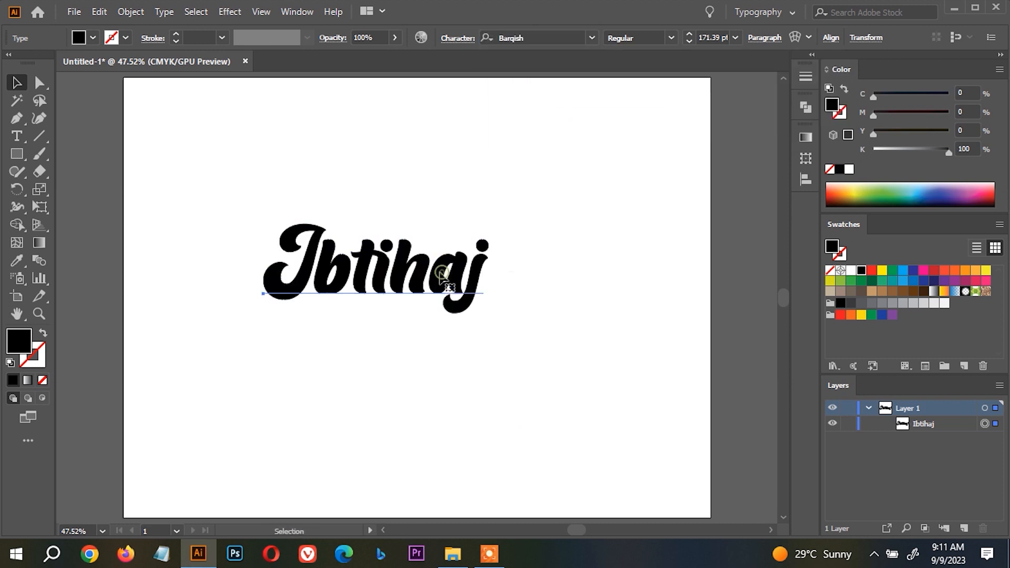
key(shift+ctrl+o)
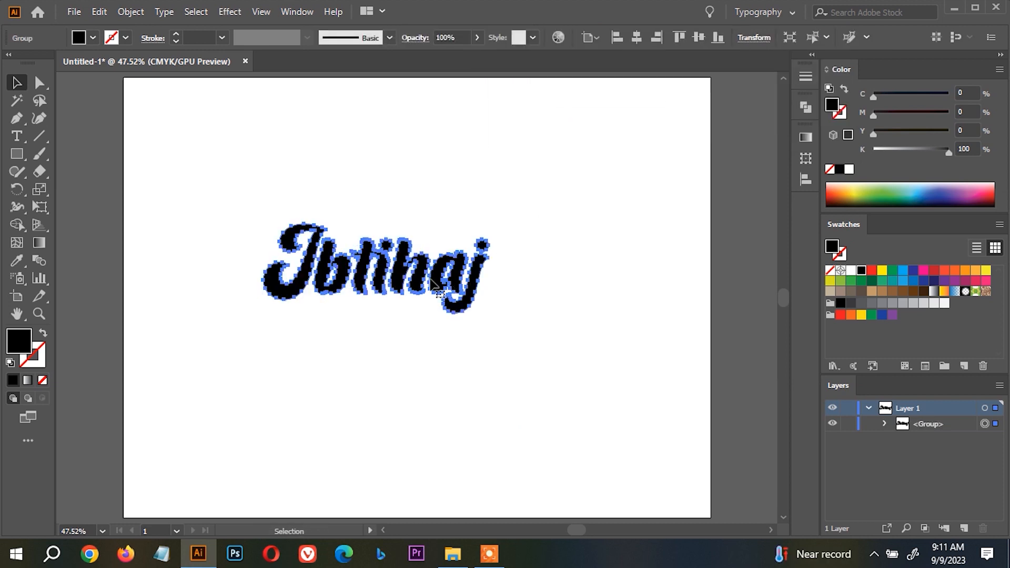
Offset the outlined lettering's paths by 7 pt with round joins and unite the offset shapes into one.
key(ctrl+plus)
key(ctrl+plus)
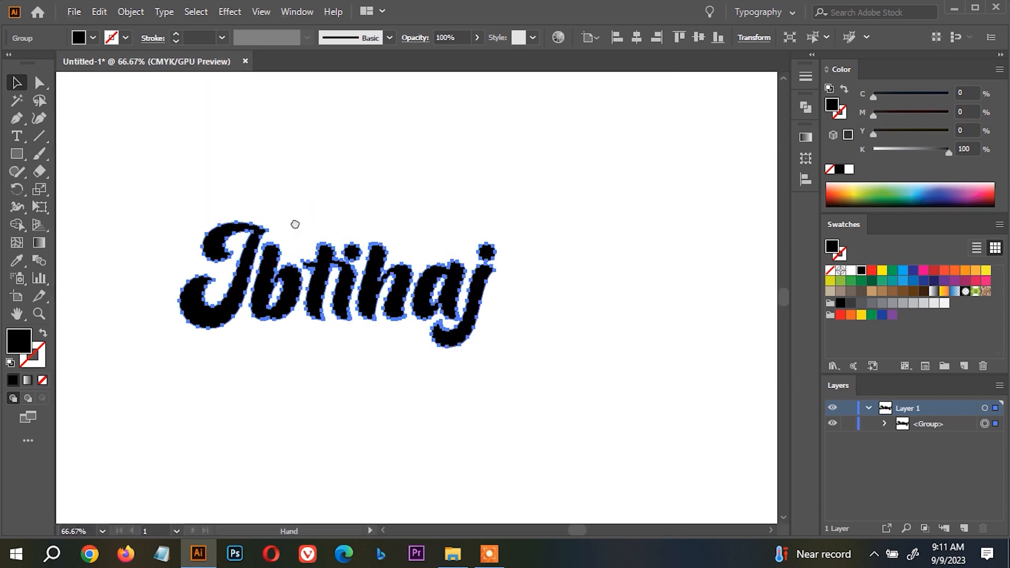
click(130, 11)
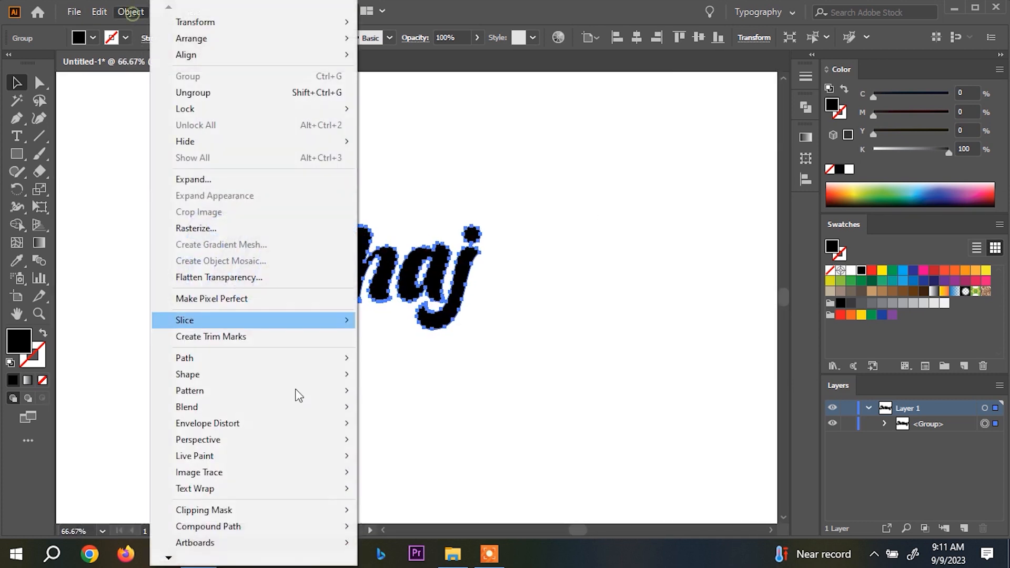
mouse_move(339, 357)
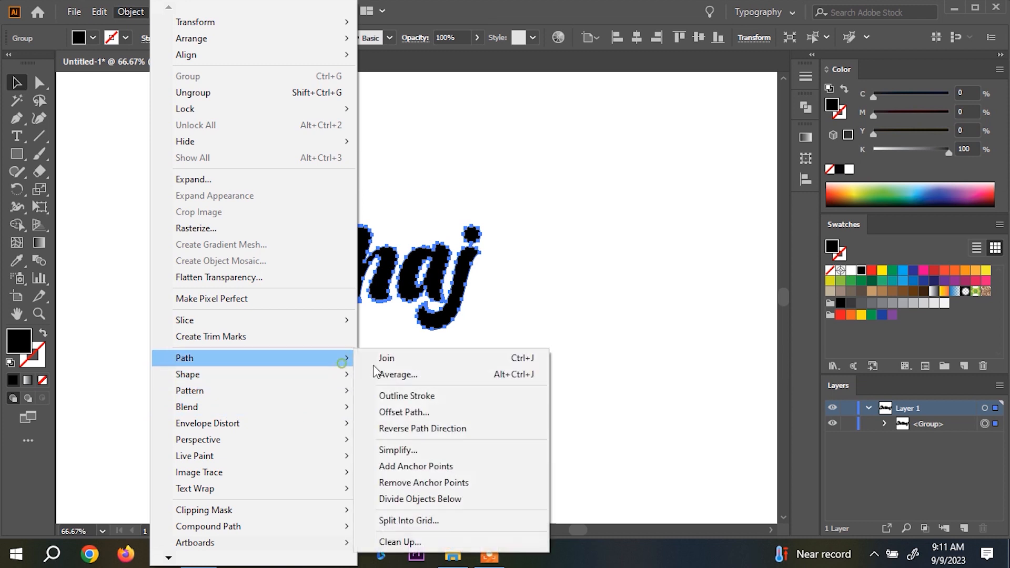
click(434, 413)
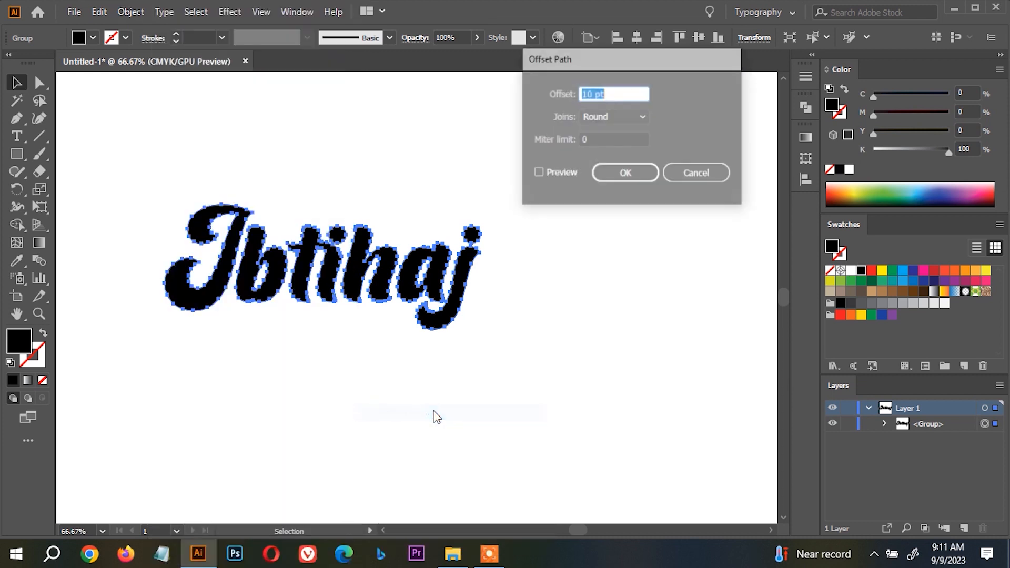
click(547, 173)
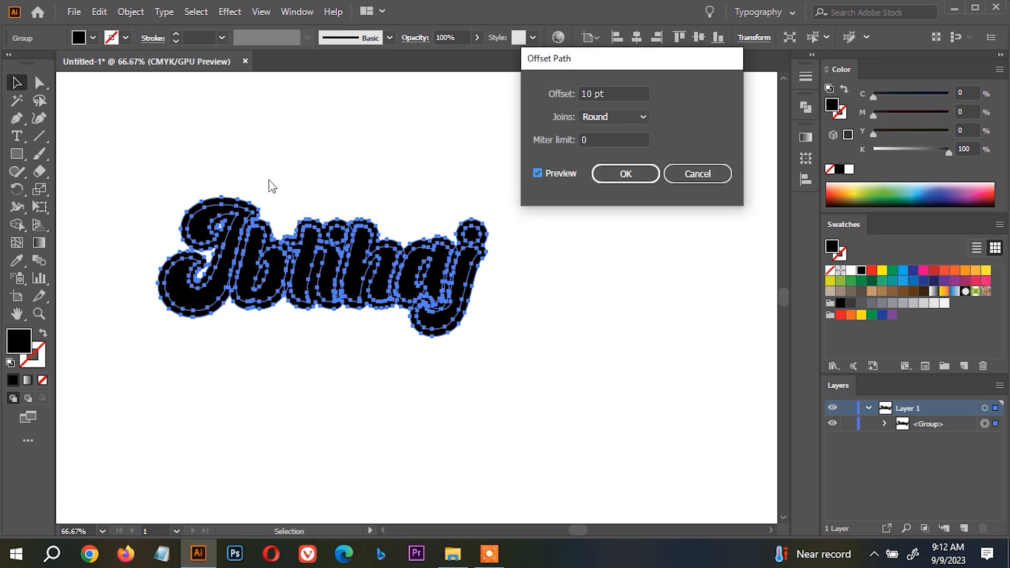
click(631, 90)
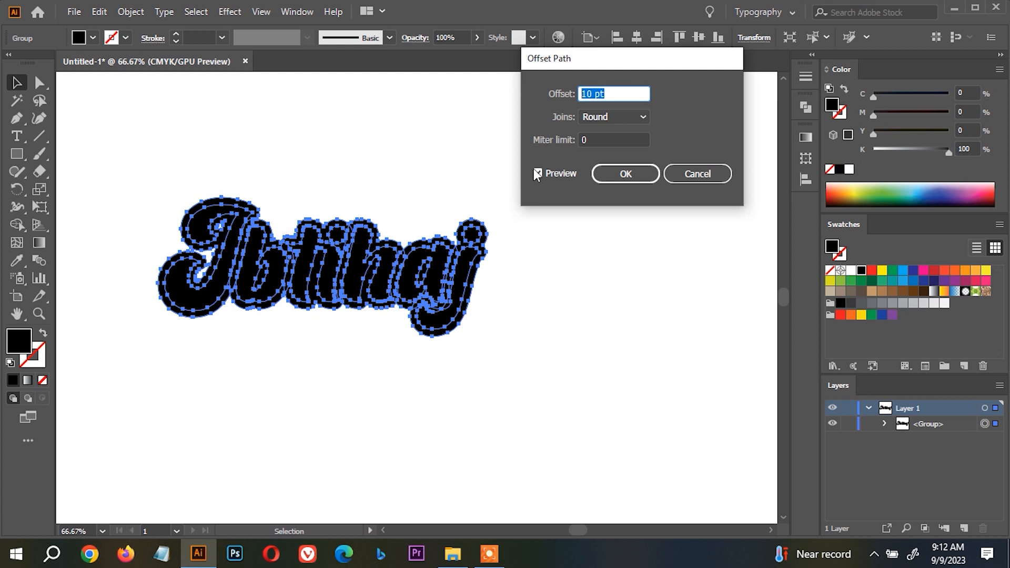
text(7)
key(Tab)
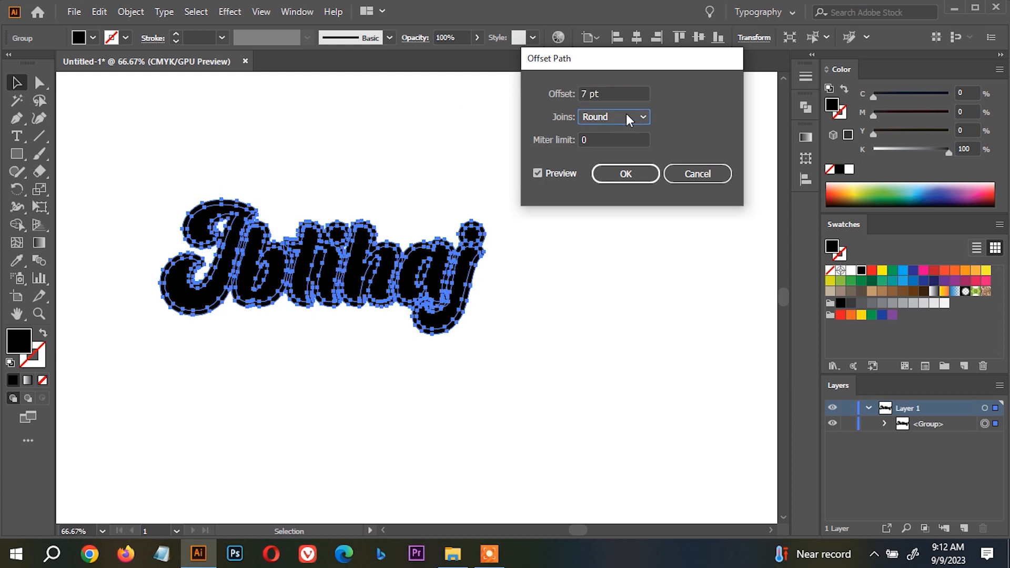
click(644, 176)
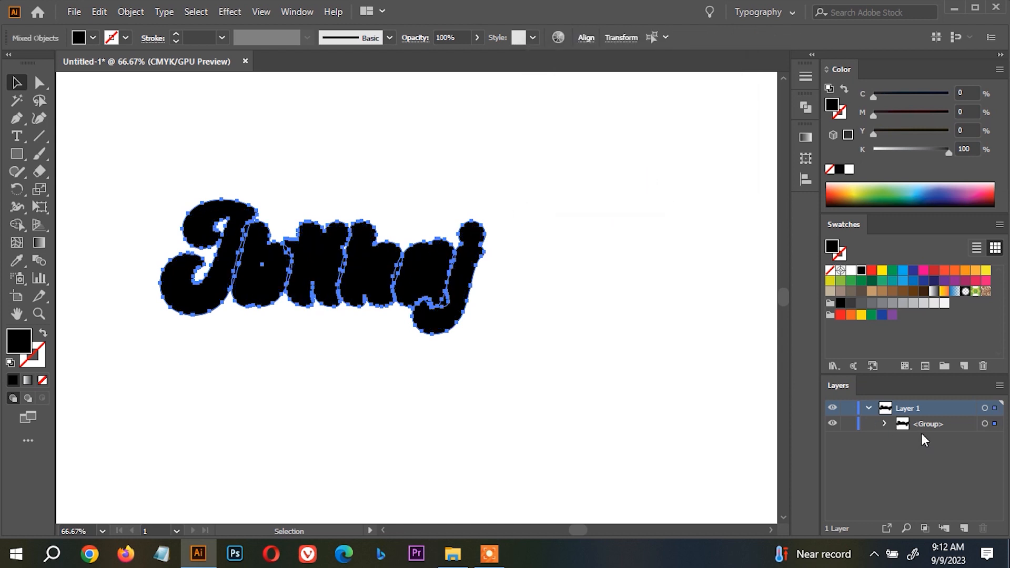
click(806, 107)
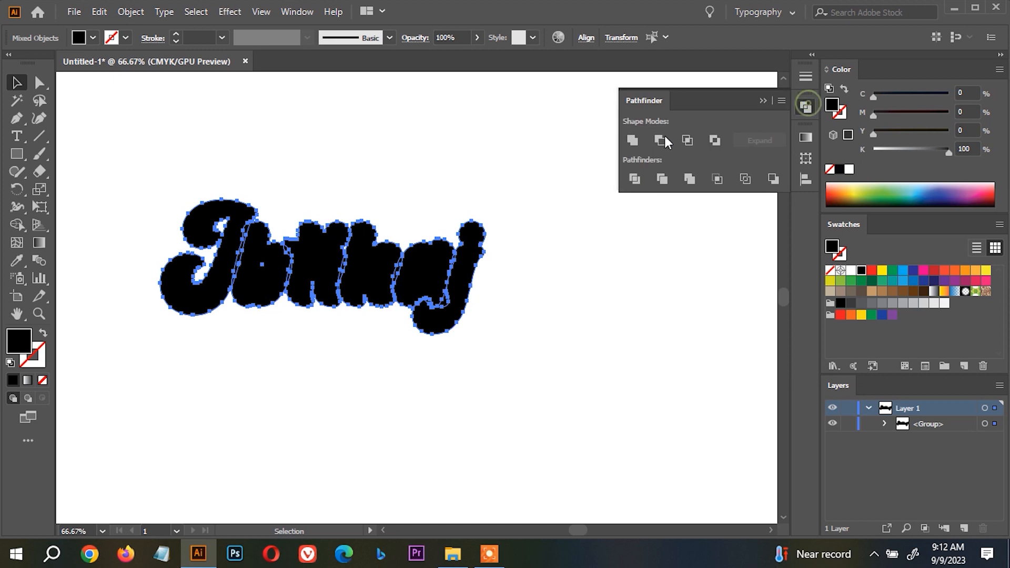
click(635, 140)
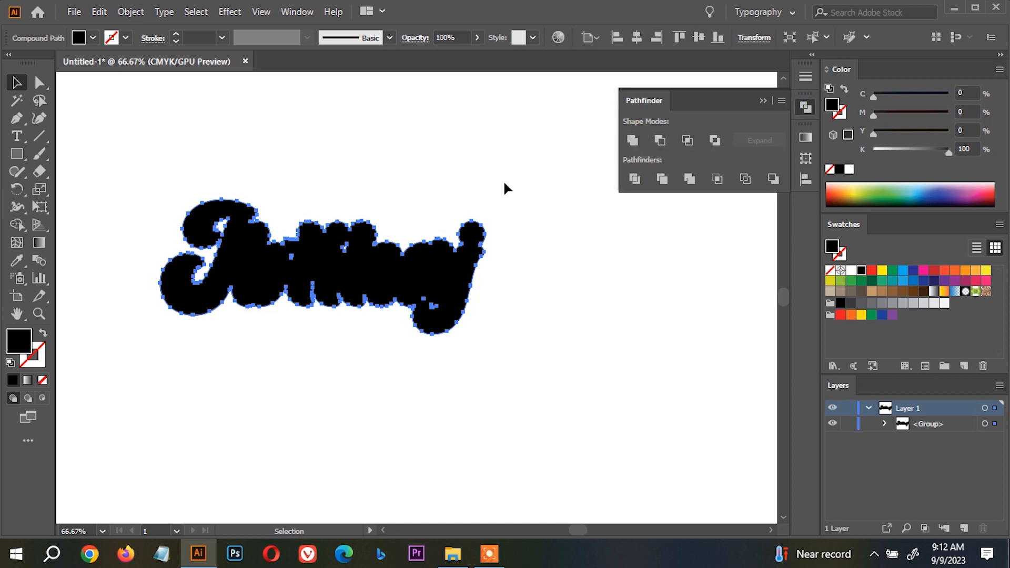
Send the united offset shape behind the lettering and fill it with white.
right_click(432, 156)
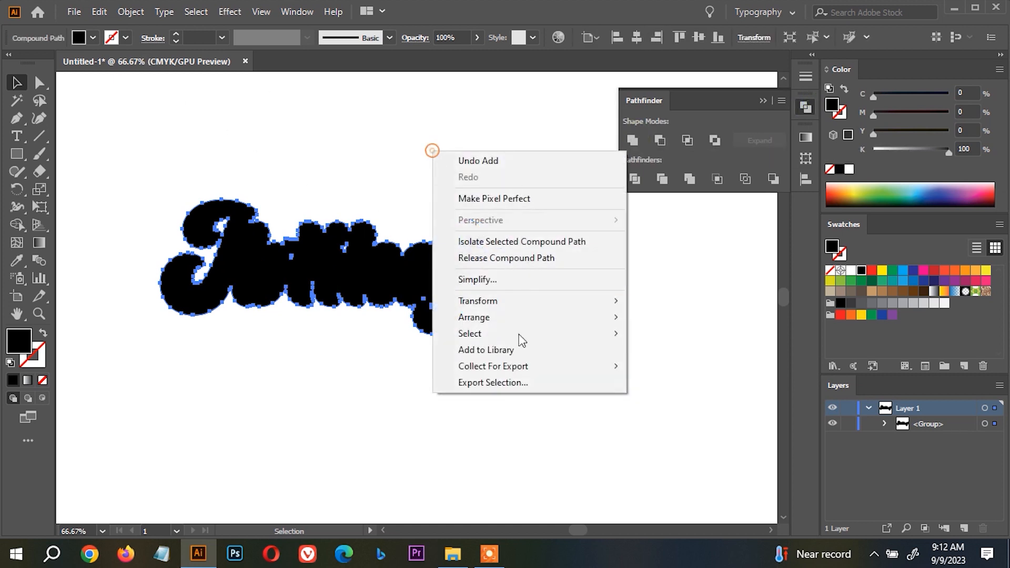
mouse_move(520, 318)
click(689, 366)
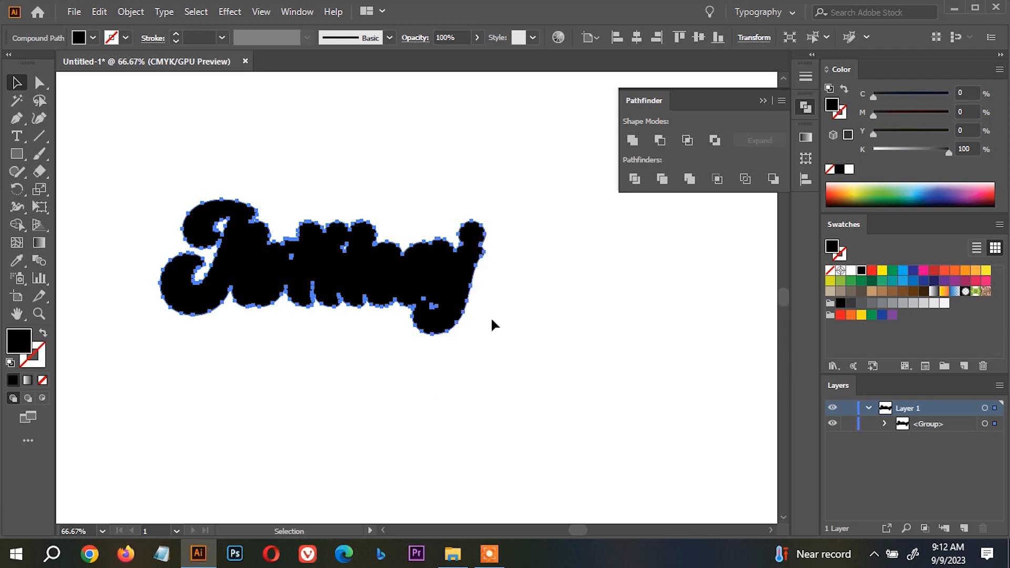
click(850, 270)
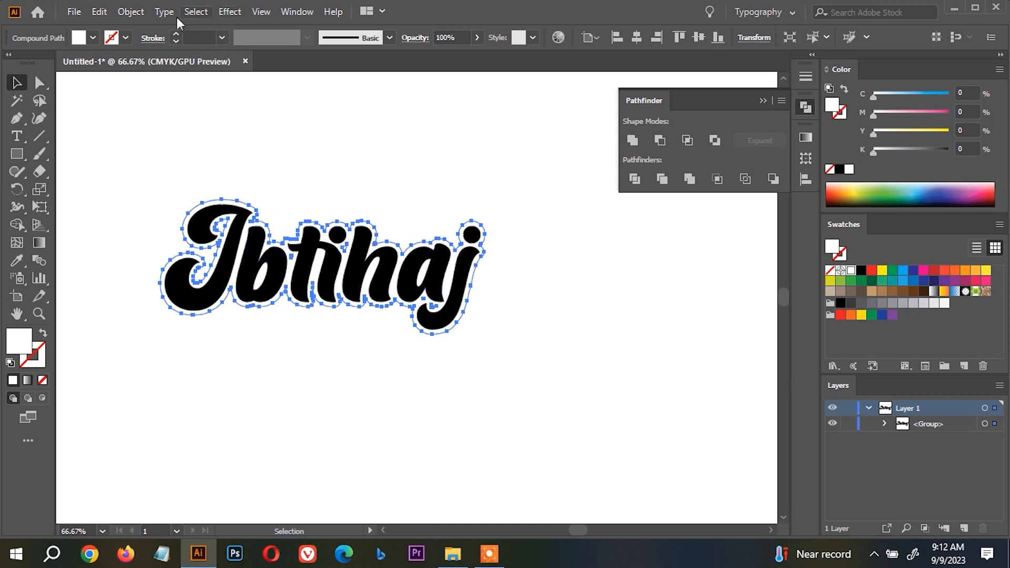
Offset the white backing shape's path by 10 pt with round joins.
click(130, 12)
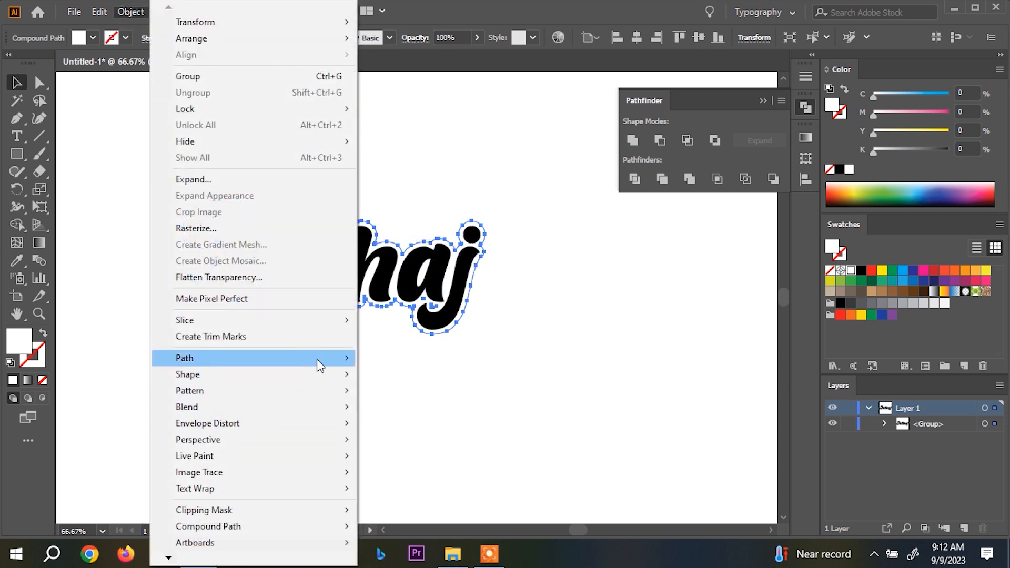
mouse_move(315, 359)
click(445, 413)
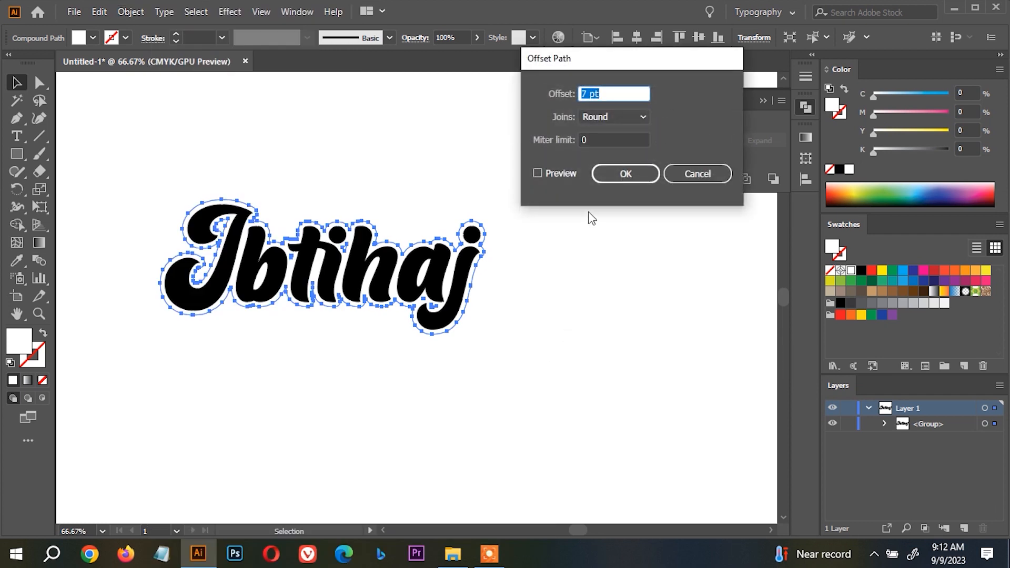
click(557, 173)
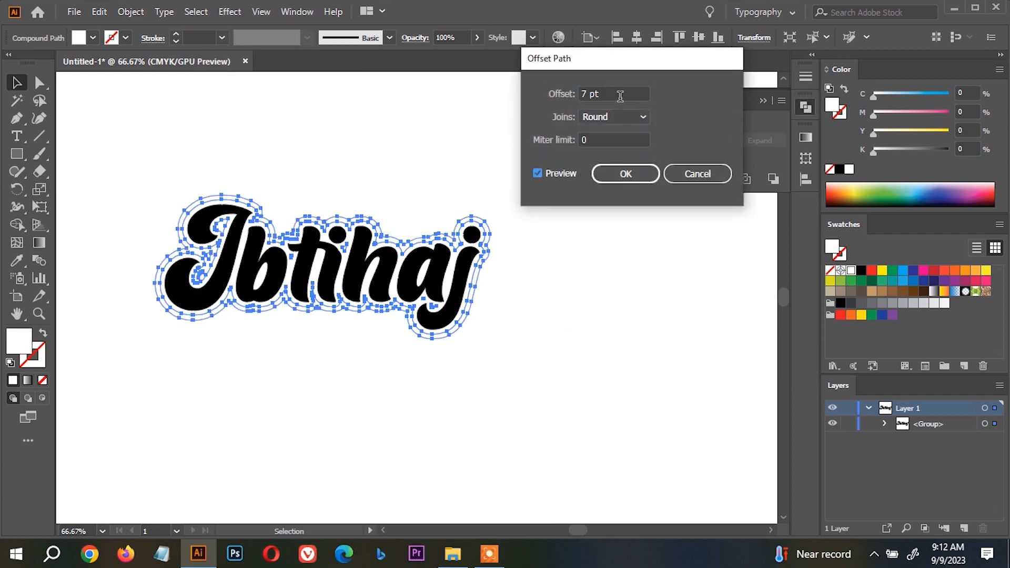
drag(620, 96, 499, 94)
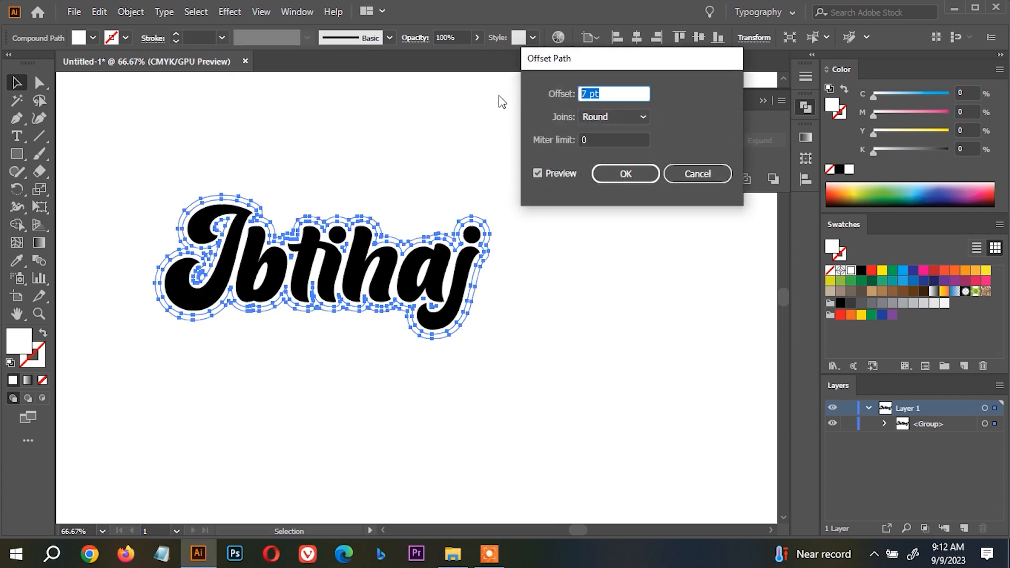
text(10)
key(Tab)
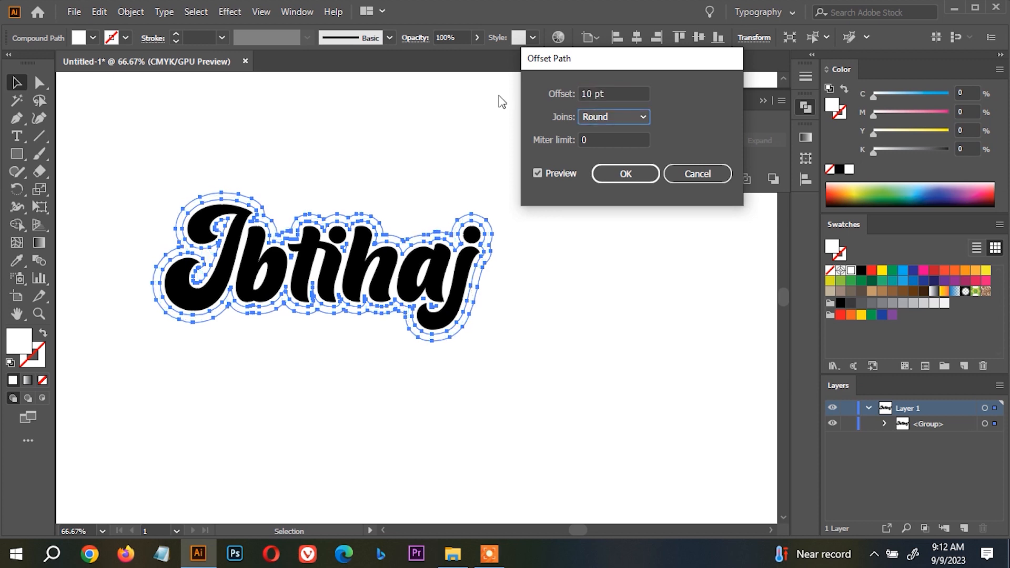
click(626, 174)
Send the new outer offset shape to the back and fill it with CMYK Red.
right_click(443, 134)
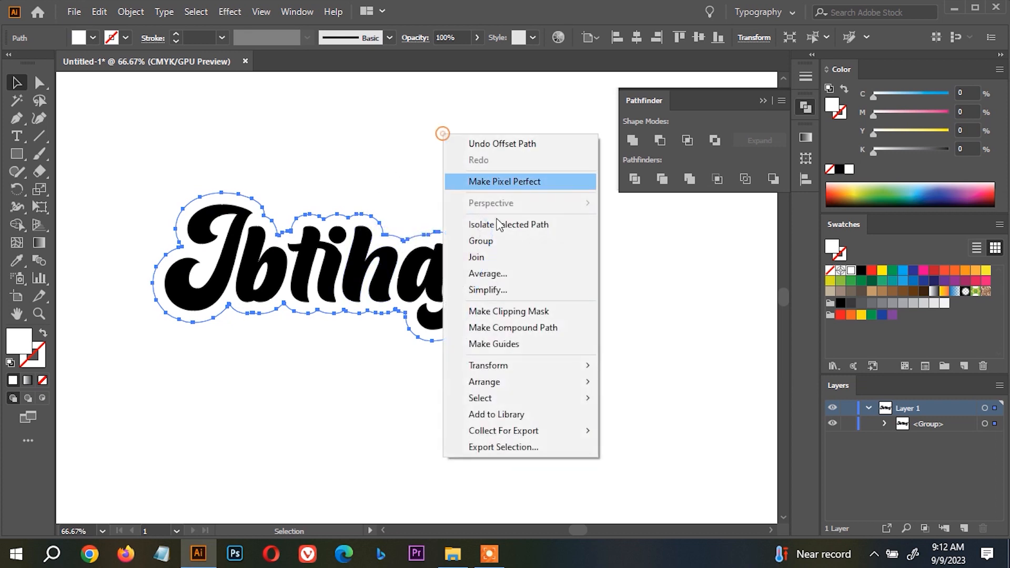
mouse_move(584, 383)
click(651, 432)
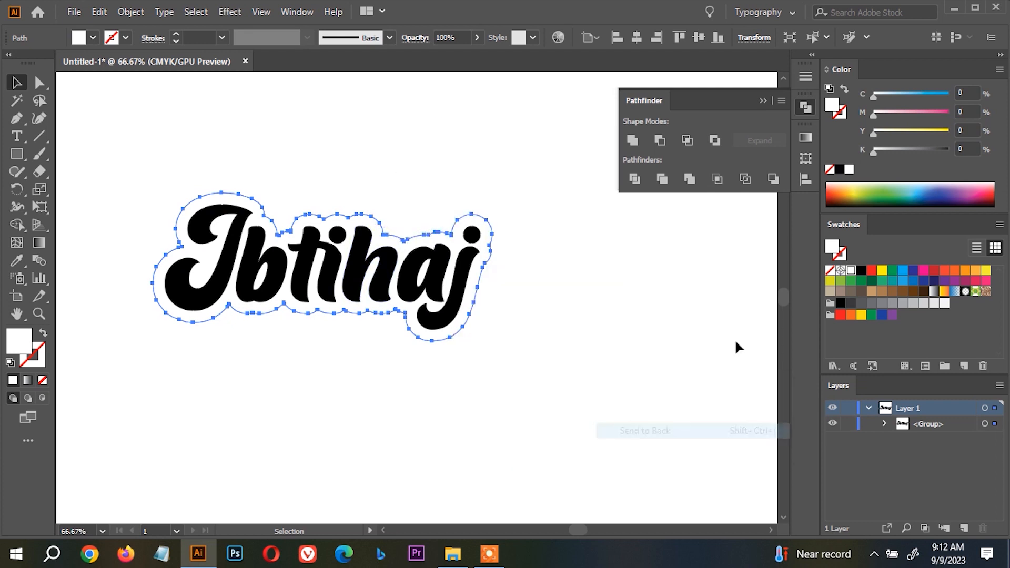
click(872, 271)
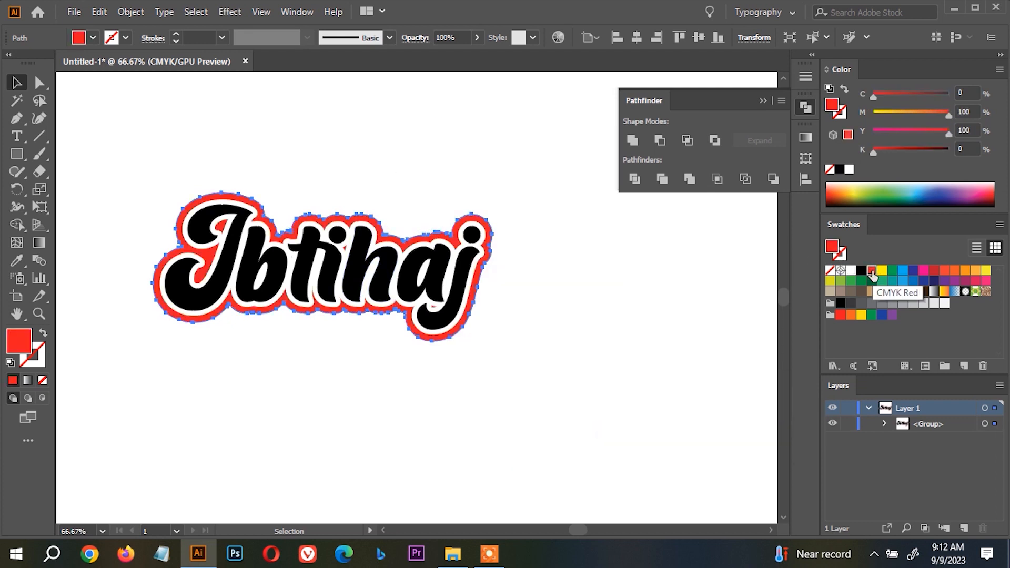
click(601, 289)
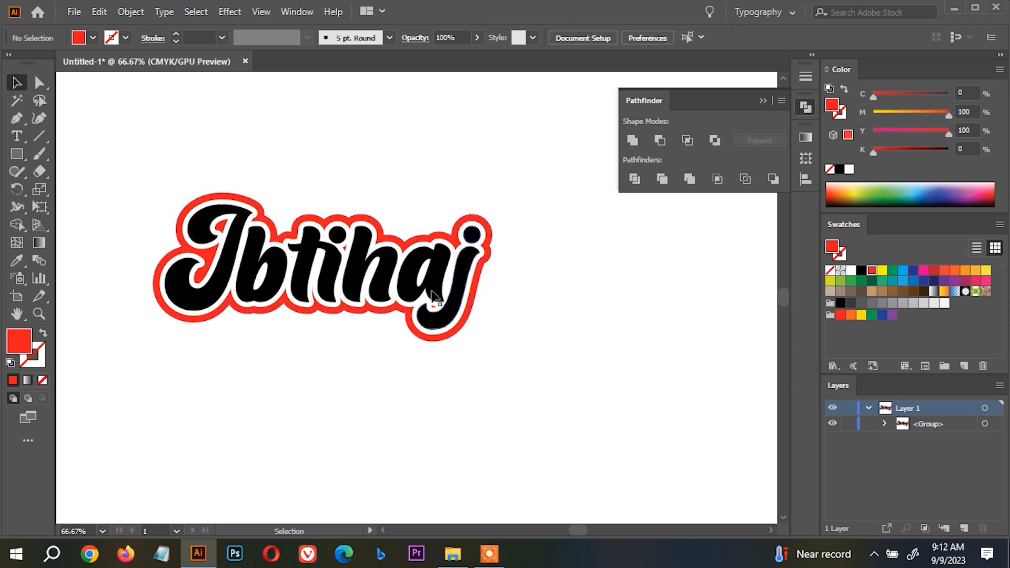
Select all the black letter shapes inside the group and fill them with the C=0 M=50 Y=100 K=0 orange.
click(362, 247)
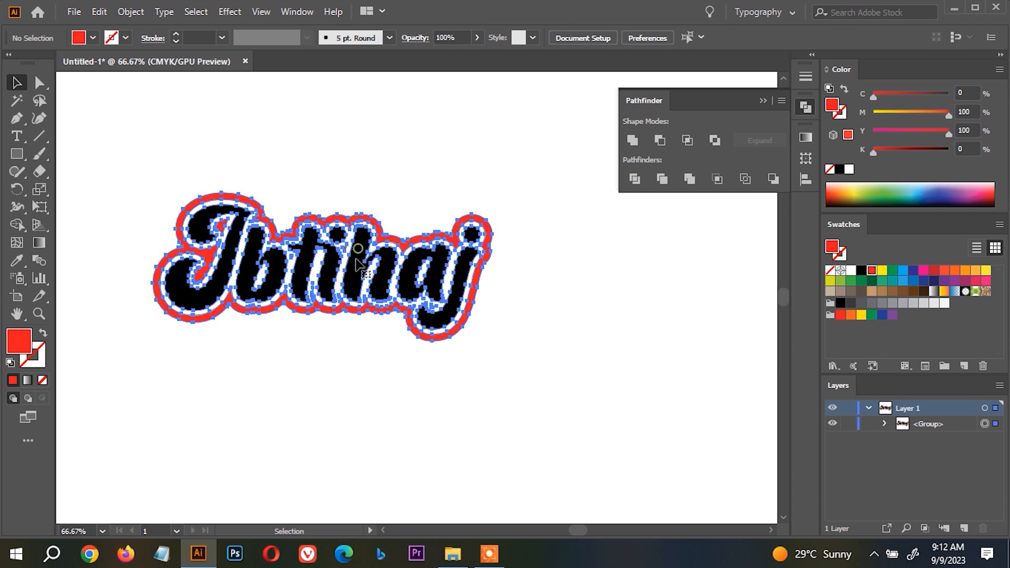
click(40, 84)
click(349, 156)
scroll(227, 247, up, 1)
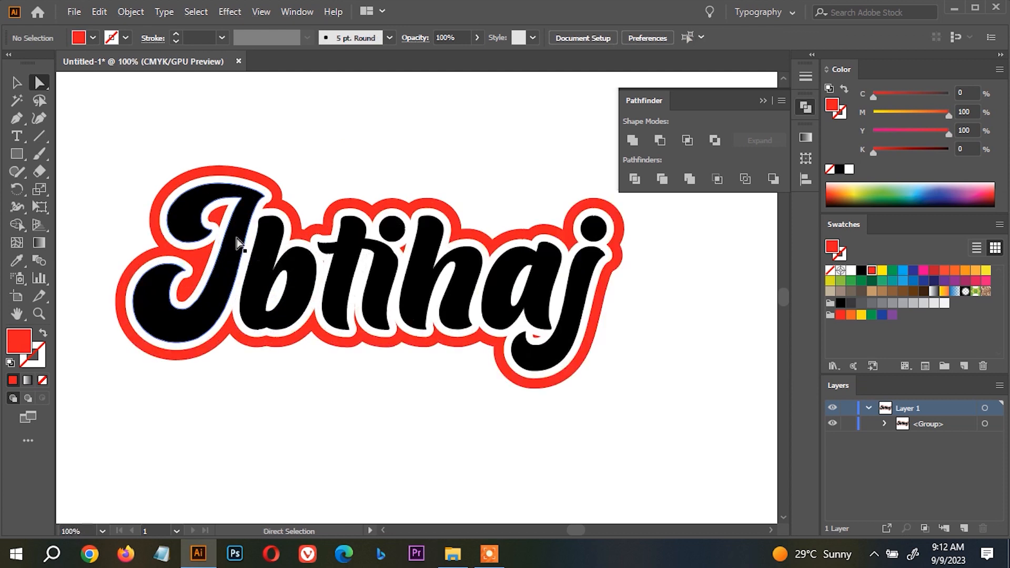
click(236, 236)
shift+click(341, 284)
shift+click(381, 284)
shift+click(447, 284)
drag(639, 210, 599, 250)
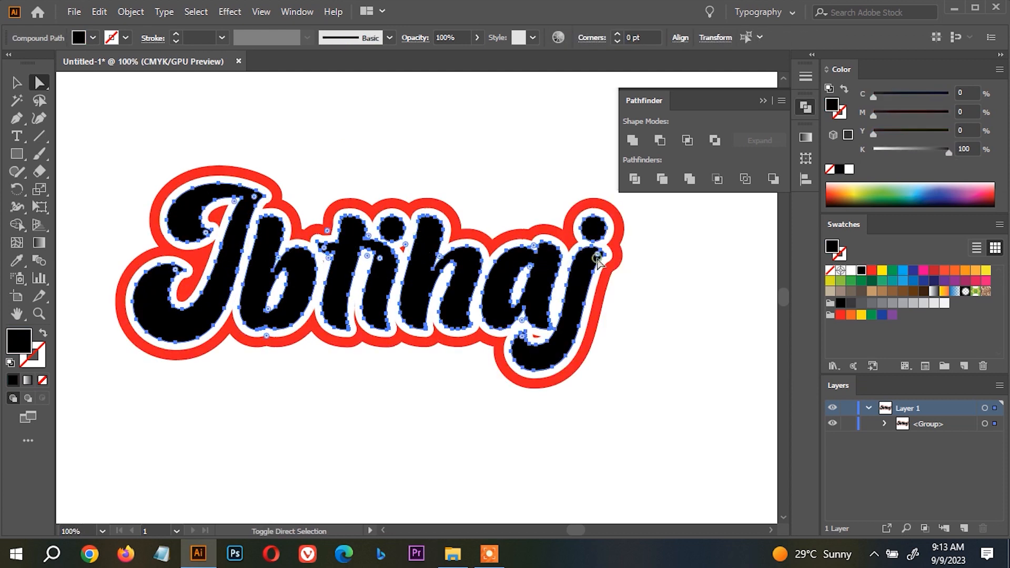
click(965, 269)
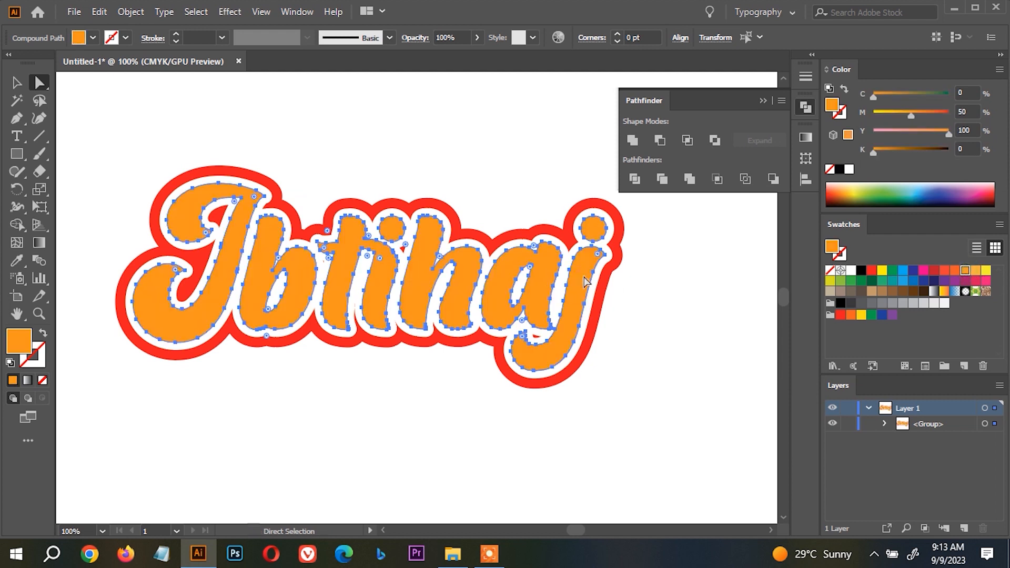
click(682, 297)
Select all six orange letter shapes inside the group, leaving out the white and red offsets, and unite them.
scroll(641, 338, down, 3)
drag(642, 337, 602, 329)
scroll(620, 305, up, 4)
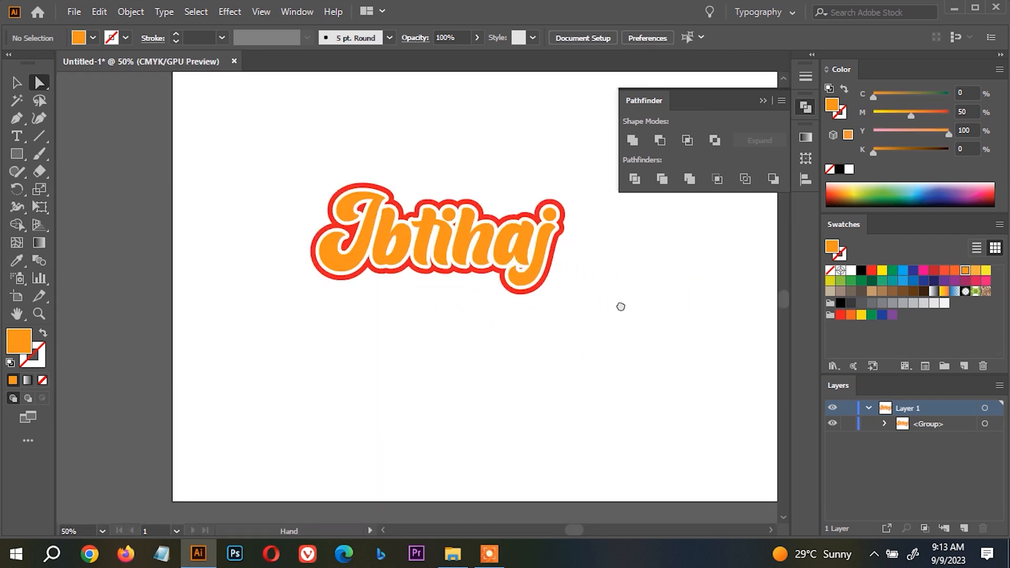
click(883, 423)
scroll(526, 215, down, 2)
key(v)
click(516, 227)
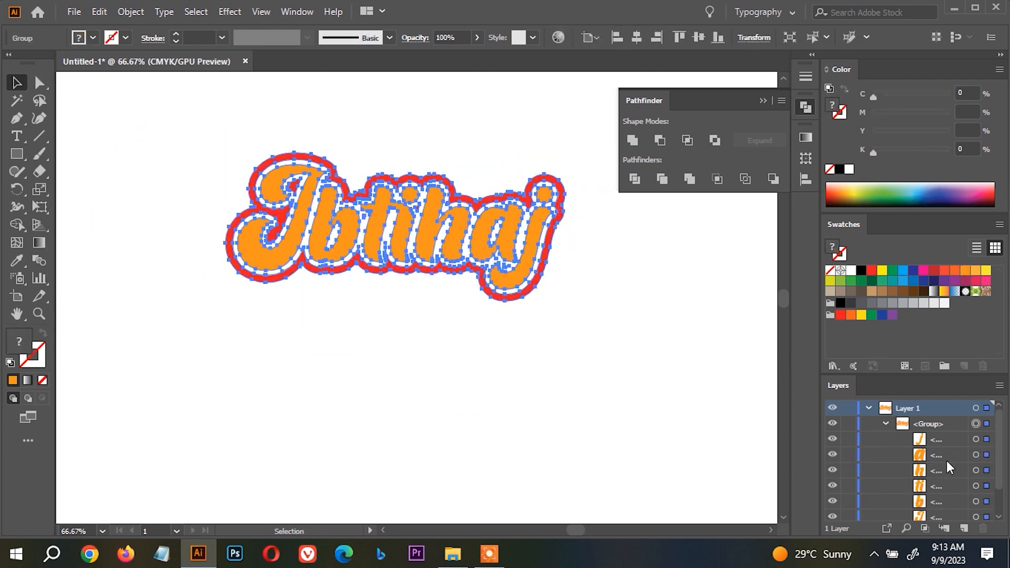
scroll(950, 452, down, 2)
click(986, 483)
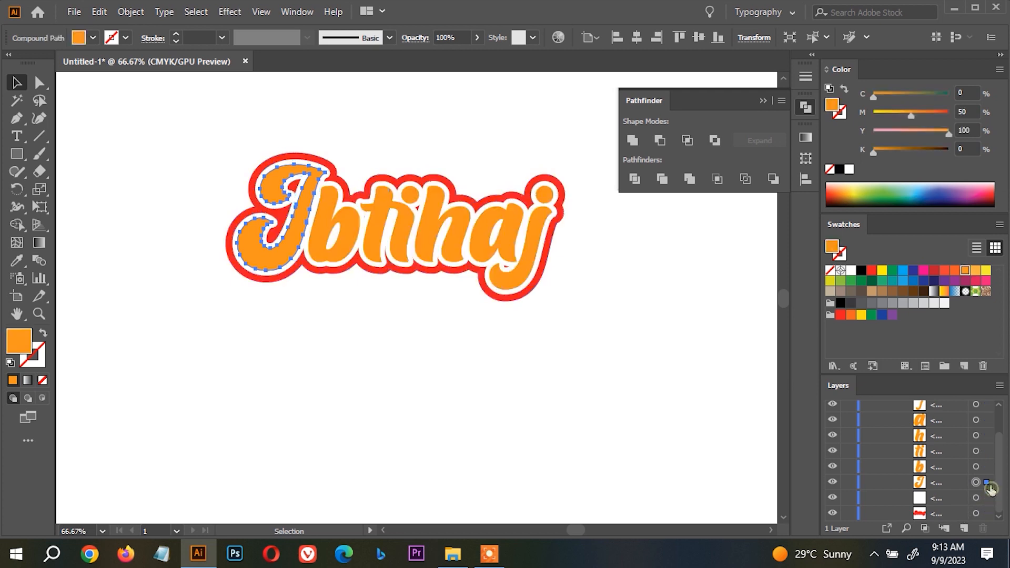
scroll(992, 469, up, 2)
shift+click(984, 439)
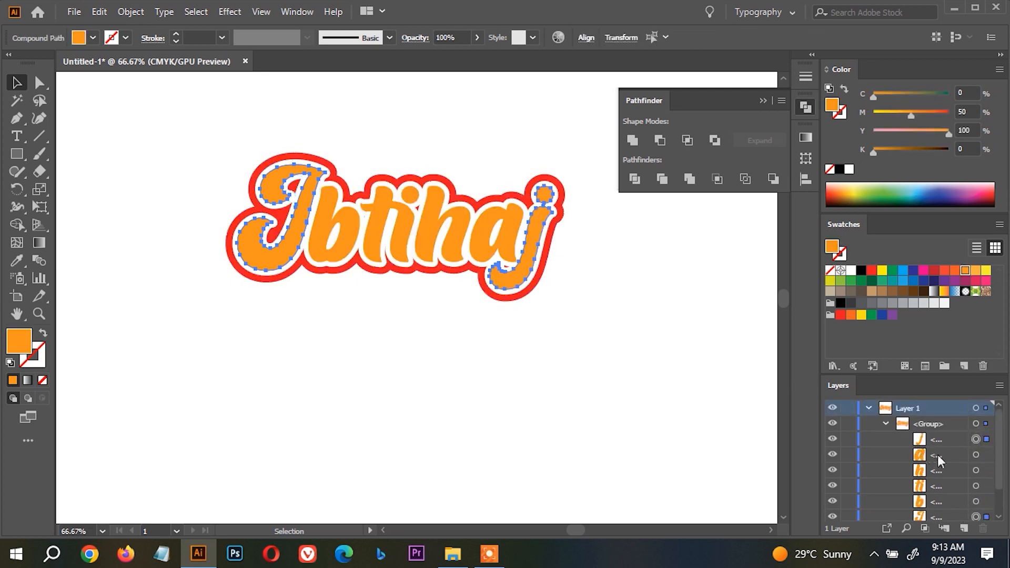
shift+click(978, 454)
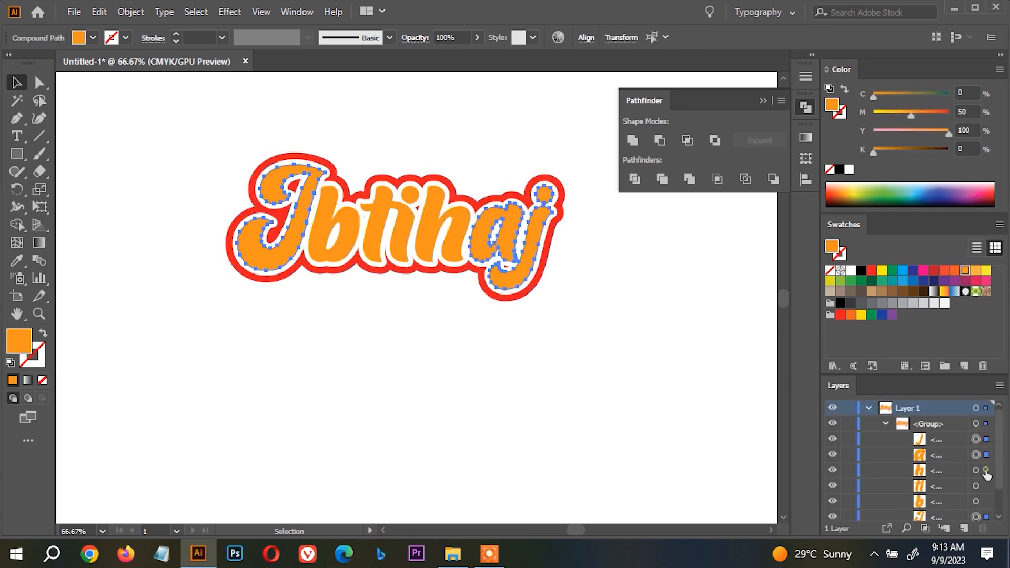
shift+click(977, 470)
shift+click(977, 485)
shift+click(977, 500)
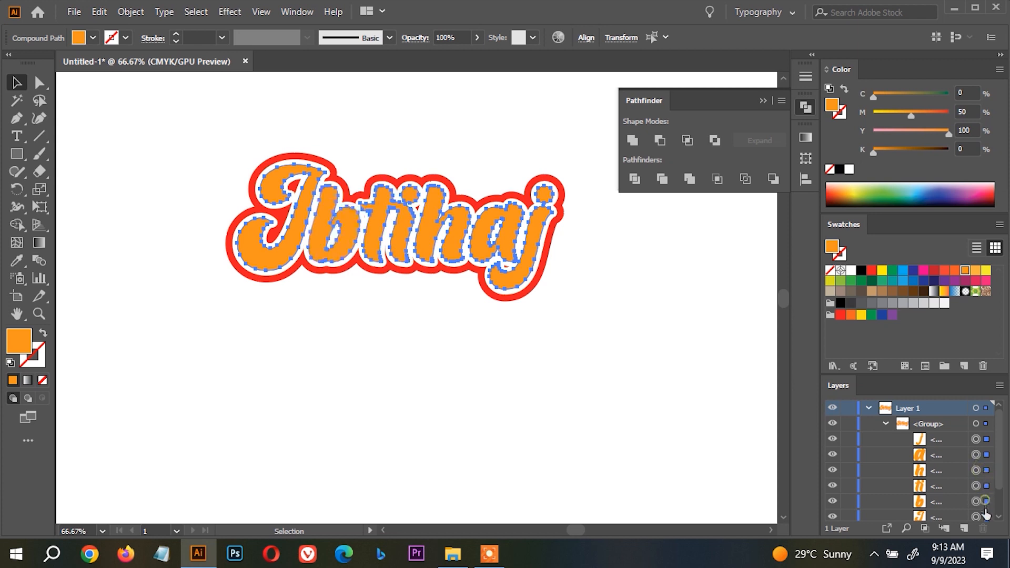
click(633, 140)
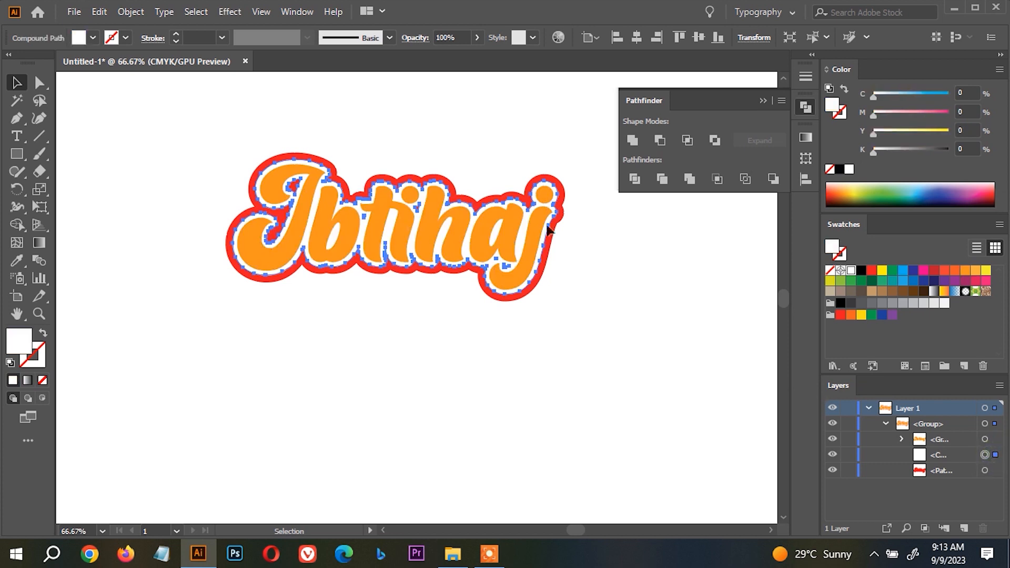
Subtract the white inner offset shape from the red outer shape with Minus Front.
scroll(546, 229, up, 2)
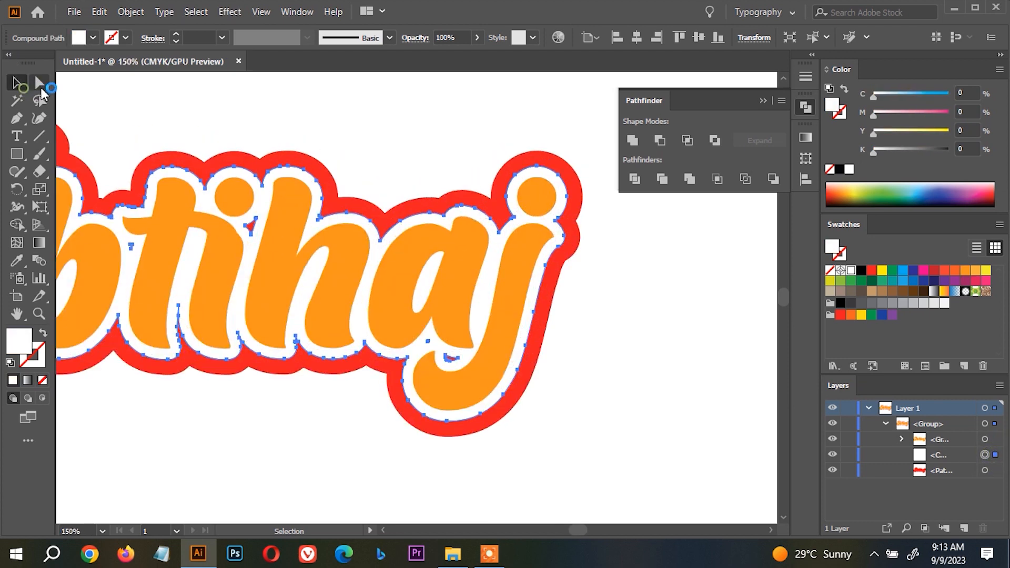
click(40, 82)
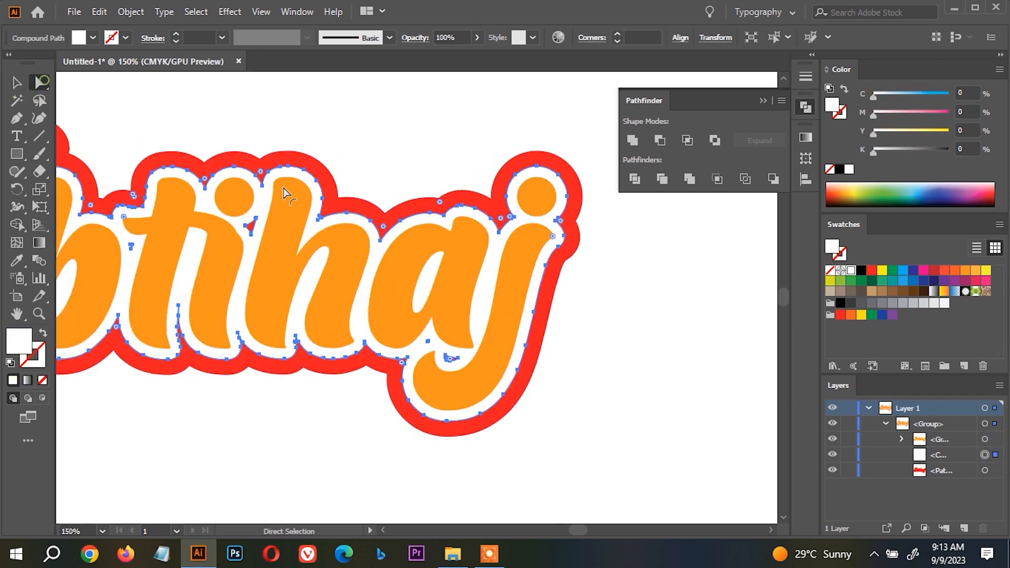
shift+click(105, 192)
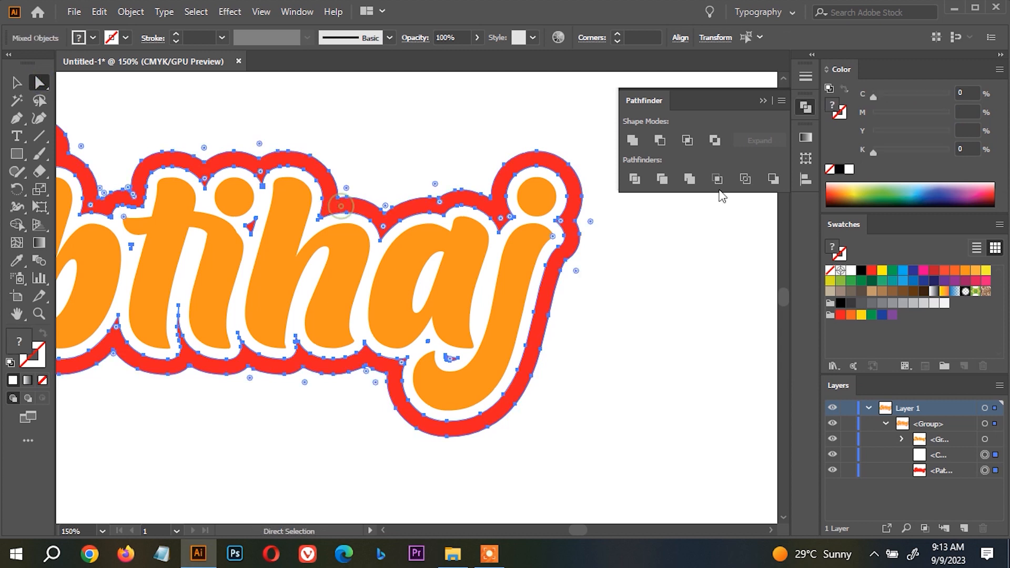
click(660, 141)
scroll(616, 176, down, 1)
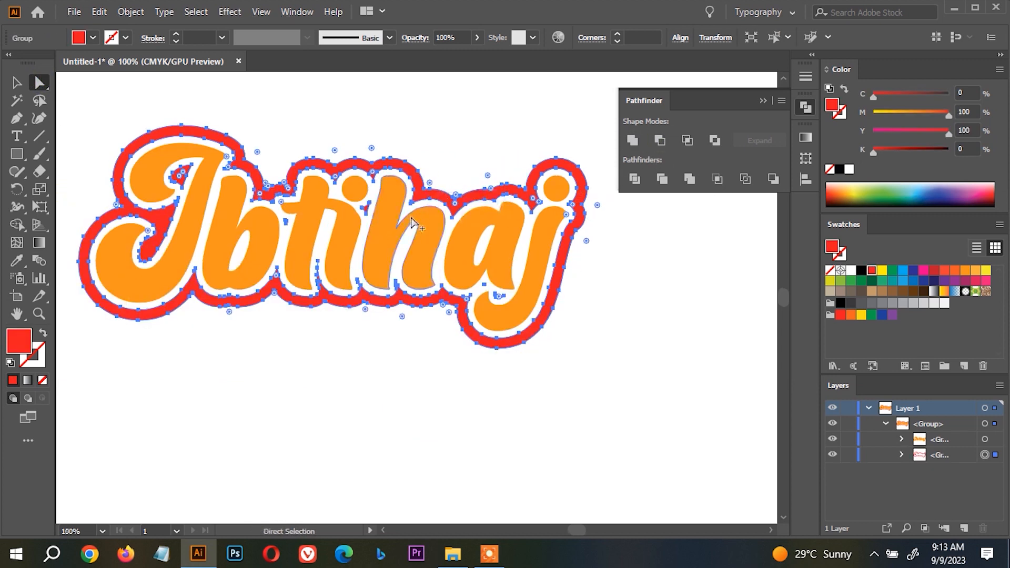
scroll(434, 213, up, 2)
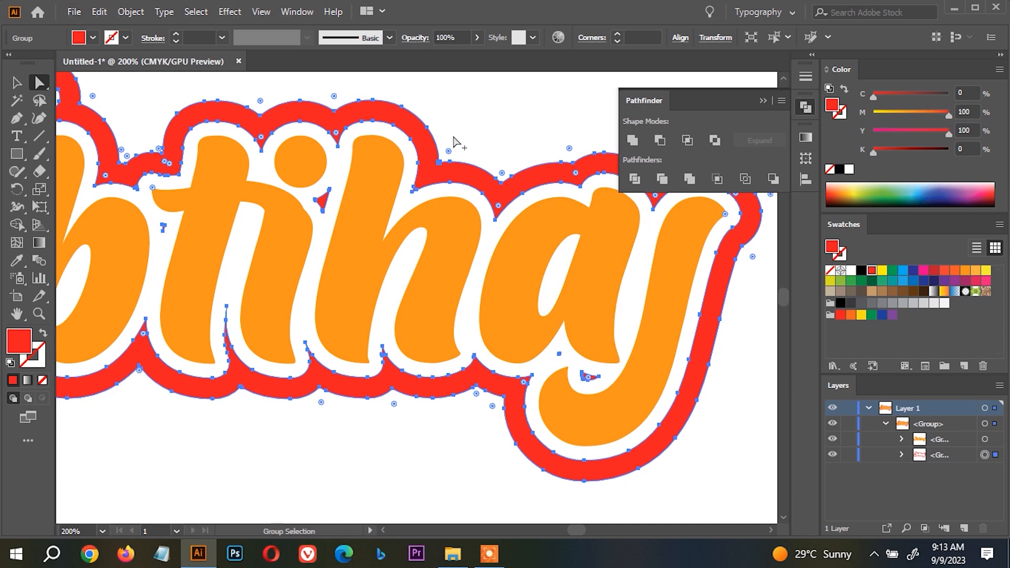
scroll(341, 95, down, 1)
scroll(389, 284, down, 1)
drag(462, 361, 453, 347)
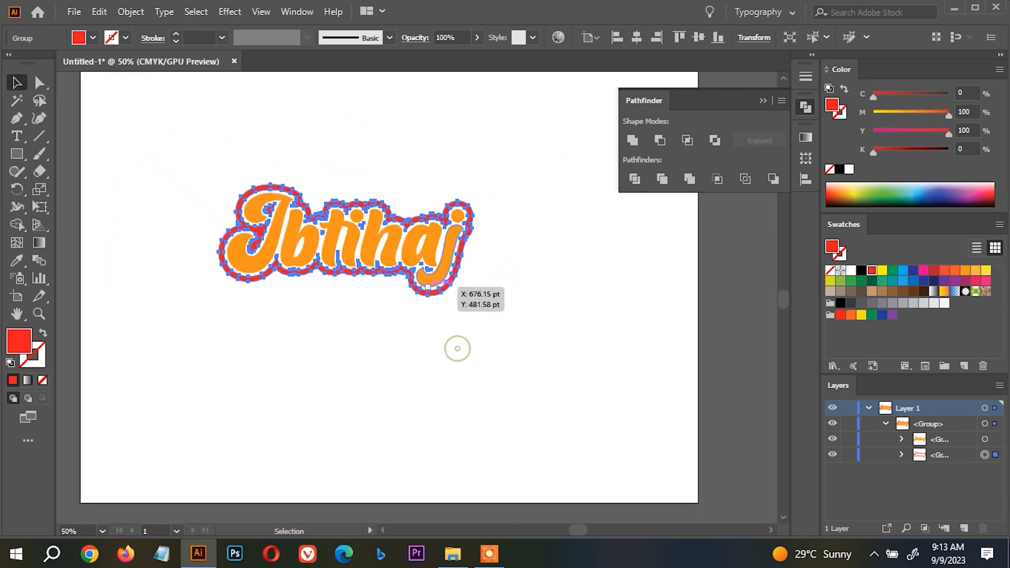
Draw a rectangle around the lettering design, send it to the back and fill it with black.
click(17, 153)
drag(173, 135, 539, 331)
key(v)
right_click(422, 205)
mouse_move(521, 454)
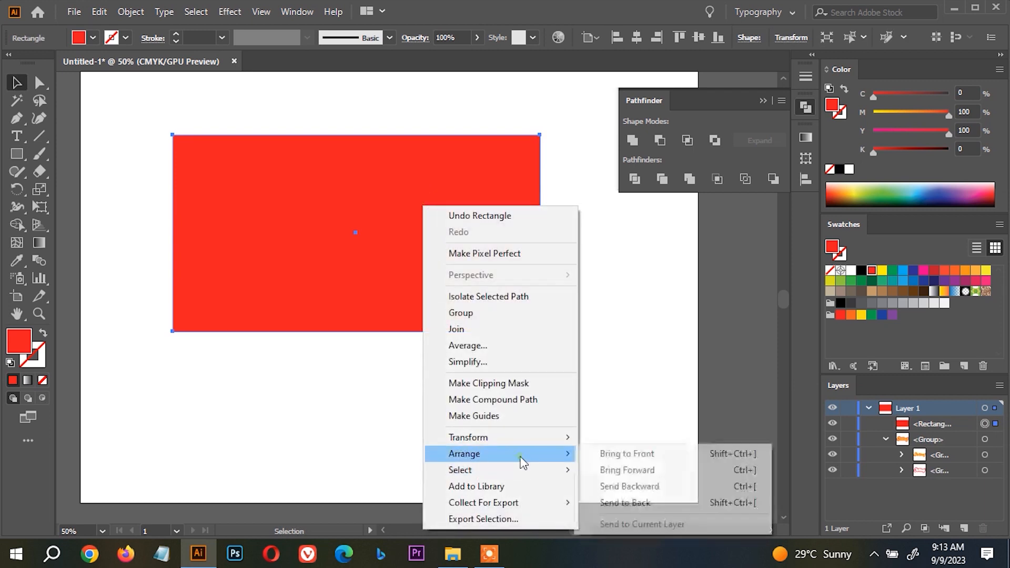
click(642, 502)
click(860, 271)
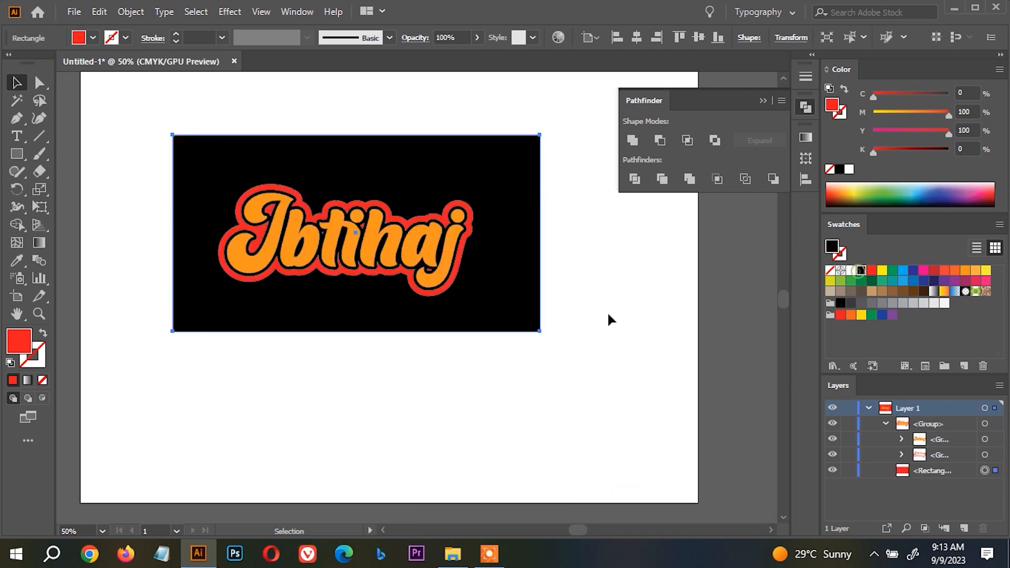
click(591, 313)
Undo the black background rectangle and the subtraction of the white shape from the red one.
key(ctrl+z)
key(ctrl+z)
key(ctrl+z)
key(ctrl+z)
key(ctrl+z)
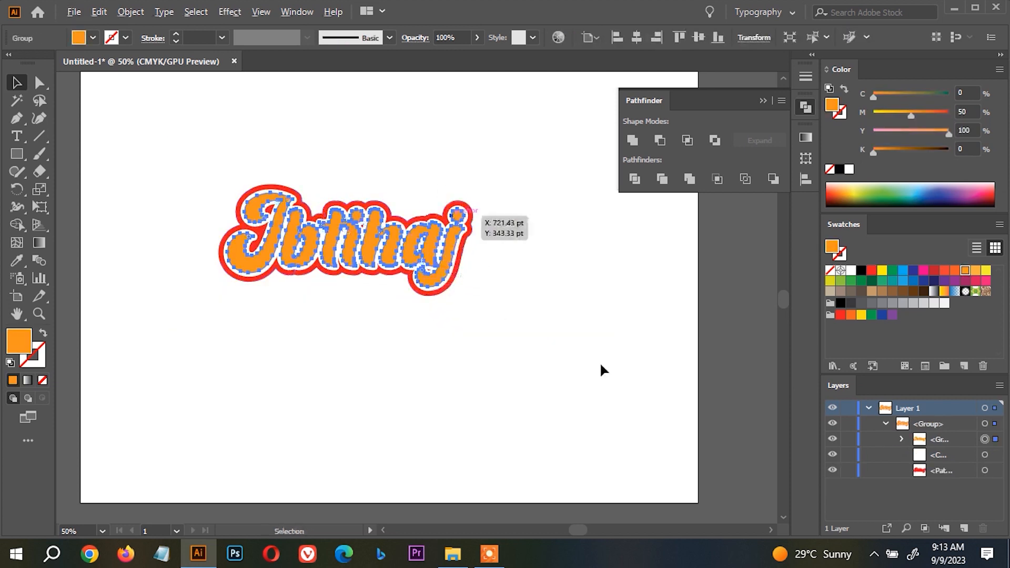
Add a new background rectangle around the intact three-layer lettering, send it to the back, fill it with black and deselect it.
click(17, 154)
mouse_move(189, 151)
mouse_down()
mouse_move(473, 343)
mouse_move(489, 343)
mouse_up()
right_click(398, 221)
mouse_move(510, 464)
click(584, 475)
click(861, 270)
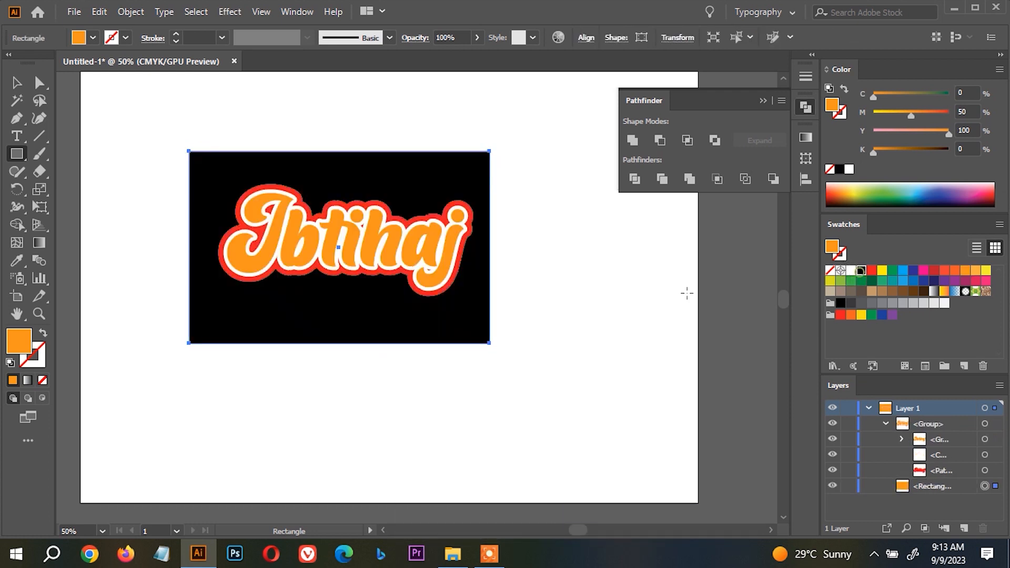
key(v)
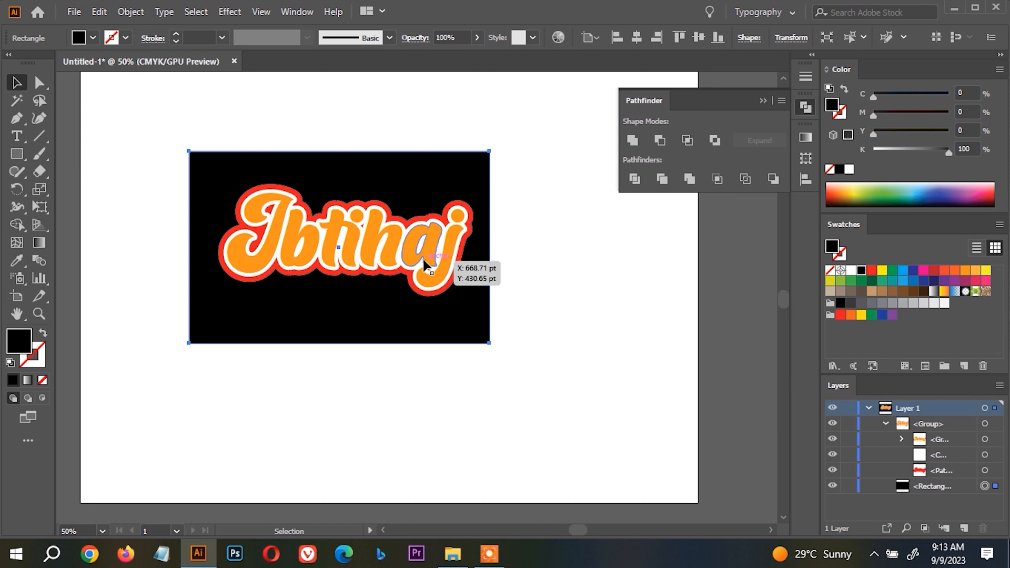
scroll(402, 226, up, 1)
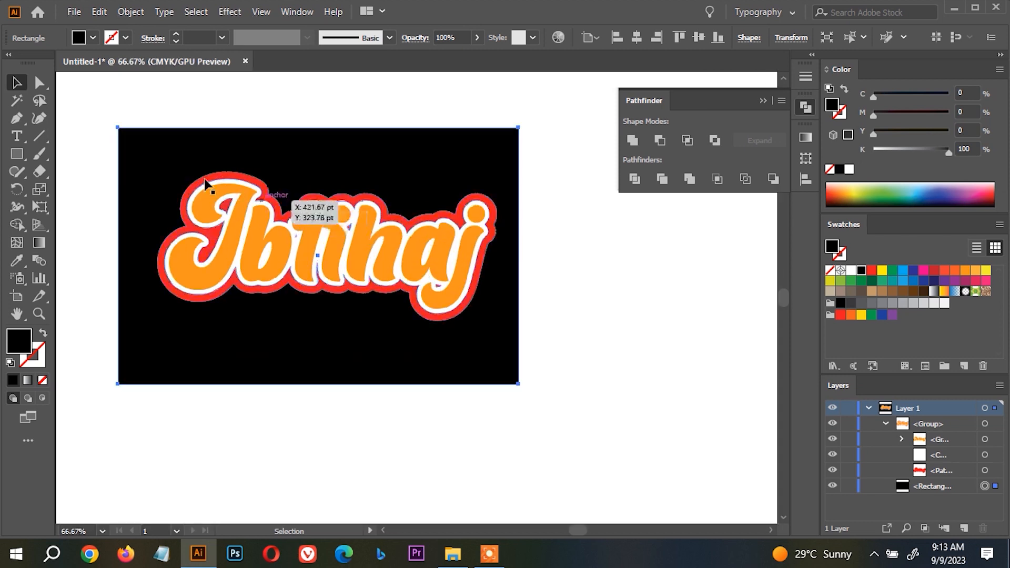
click(39, 82)
click(580, 237)
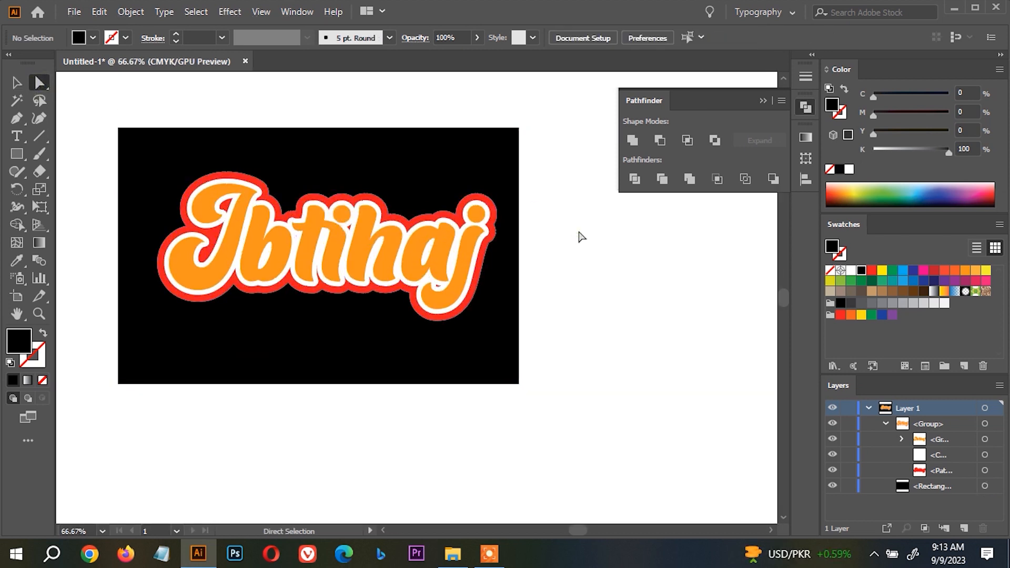
Delete the black rectangle and all the lettering artwork to empty the artboard.
click(444, 354)
drag(598, 352, 306, 139)
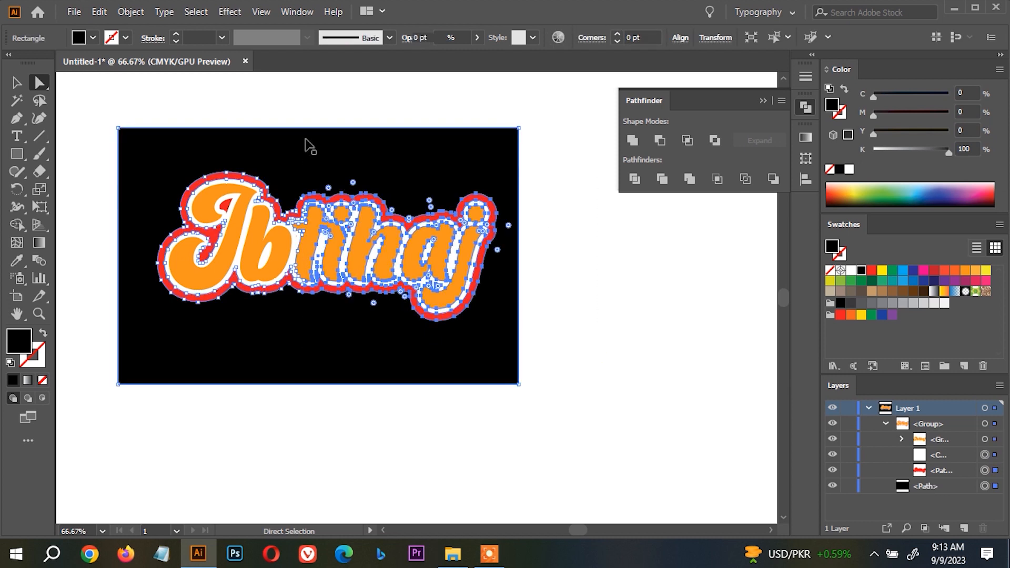
key(Delete)
key(Delete)
key(ctrl+a)
key(Delete)
key(v)
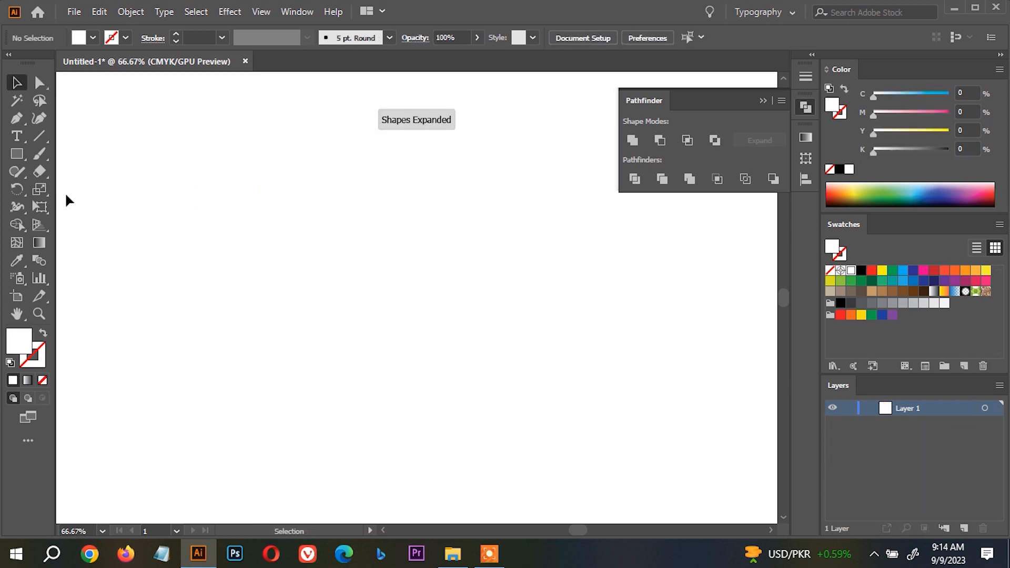
Draw a small square on the empty artboard and fill it with black.
click(16, 153)
mouse_move(179, 162)
mouse_down()
mouse_move(242, 224)
mouse_move(169, 232)
mouse_up()
key(v)
click(860, 271)
Try to apply the Outline Stroke effect to the filled black square.
click(229, 12)
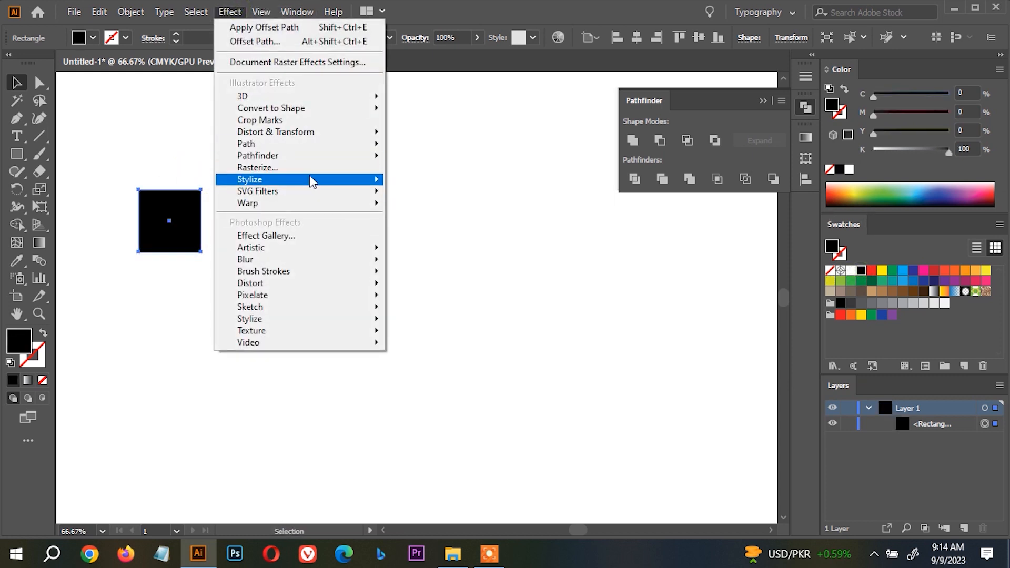
mouse_move(333, 144)
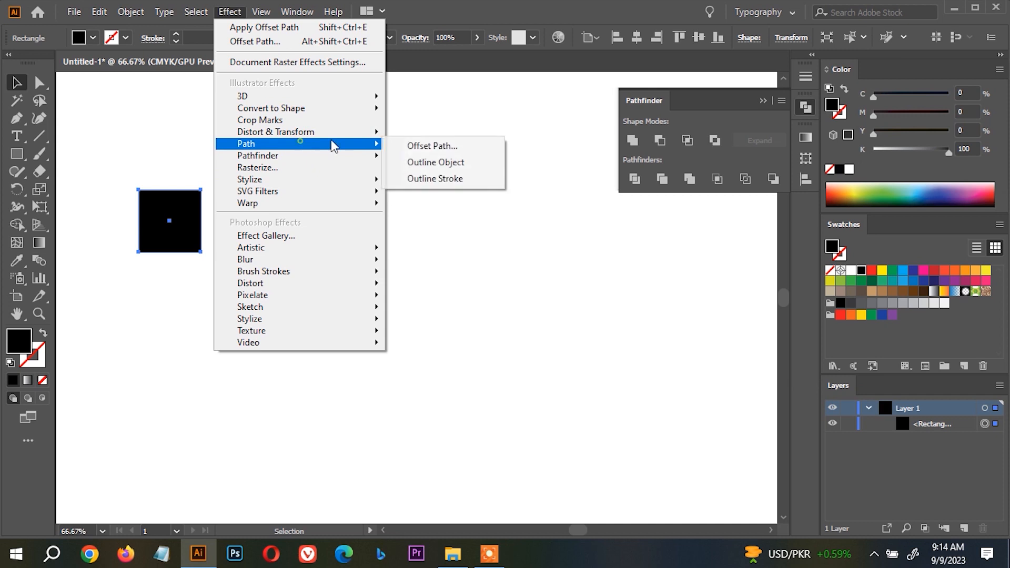
click(451, 179)
Swap the square's fill and stroke colours and set the stroke weight to 12 pt.
click(43, 335)
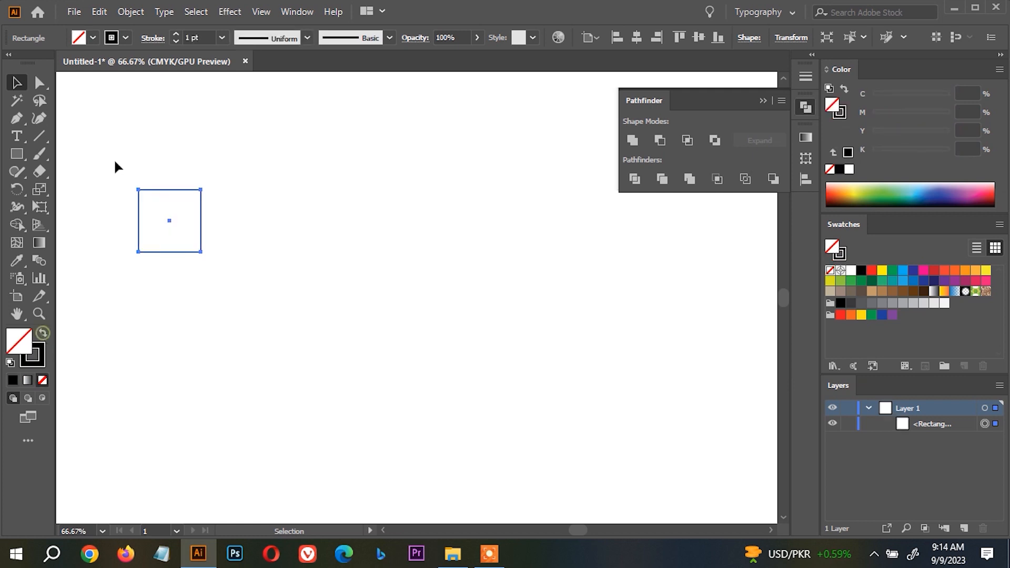
click(175, 34)
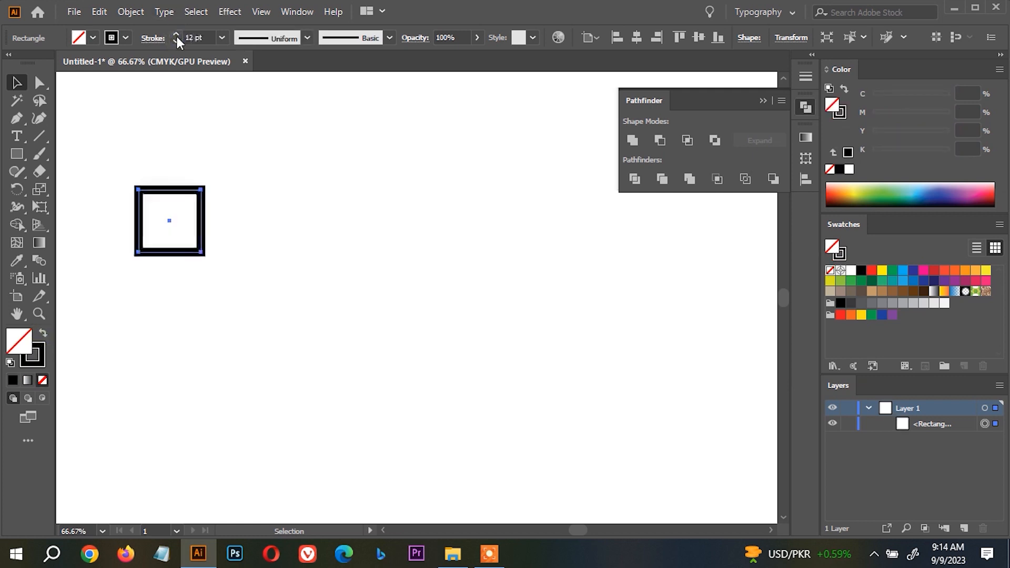
key(ctrl+1)
Try converting the square's stroke into a shape with Expand, and undo the expansion.
click(130, 11)
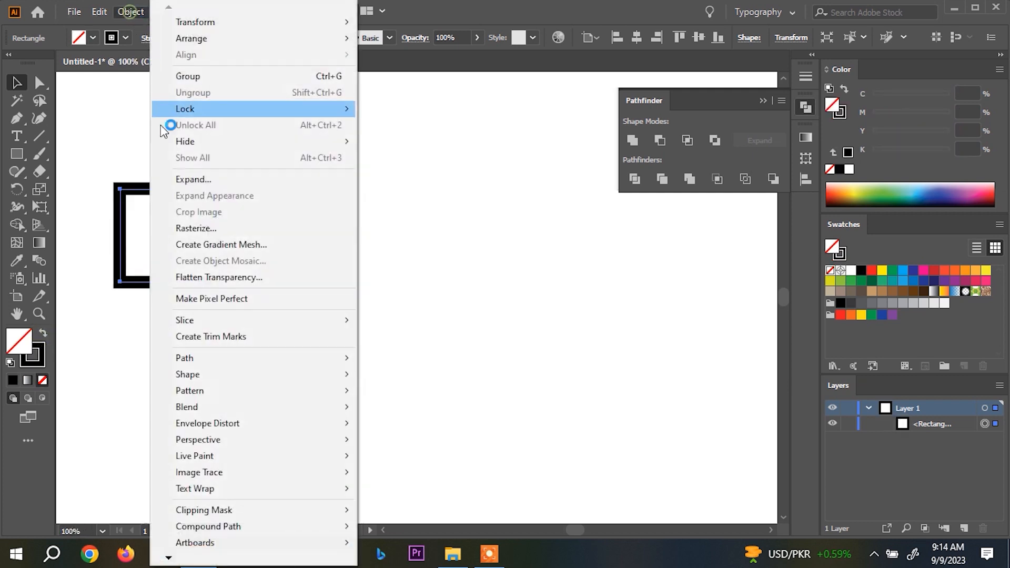
click(191, 179)
click(467, 360)
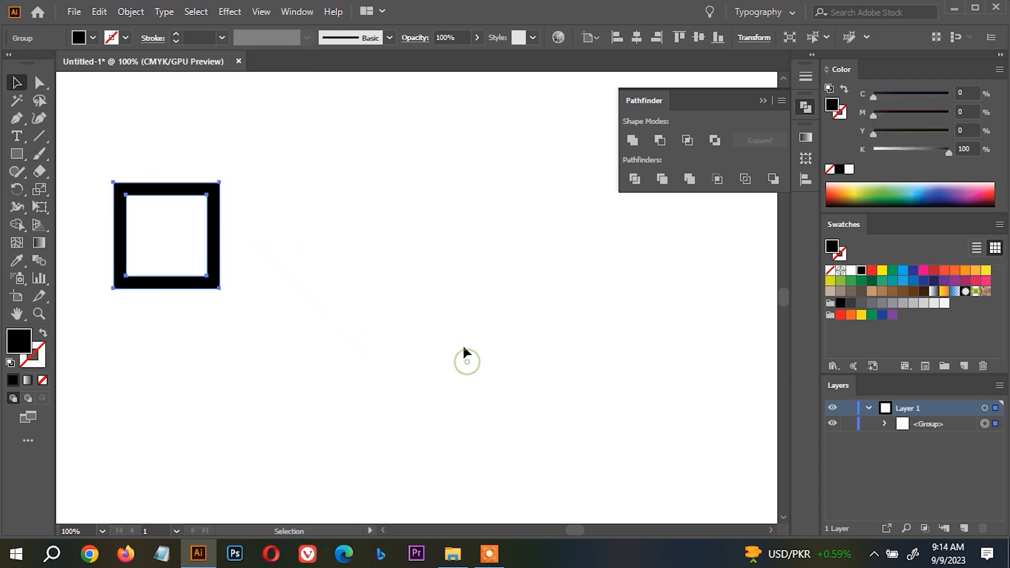
key(ctrl+z)
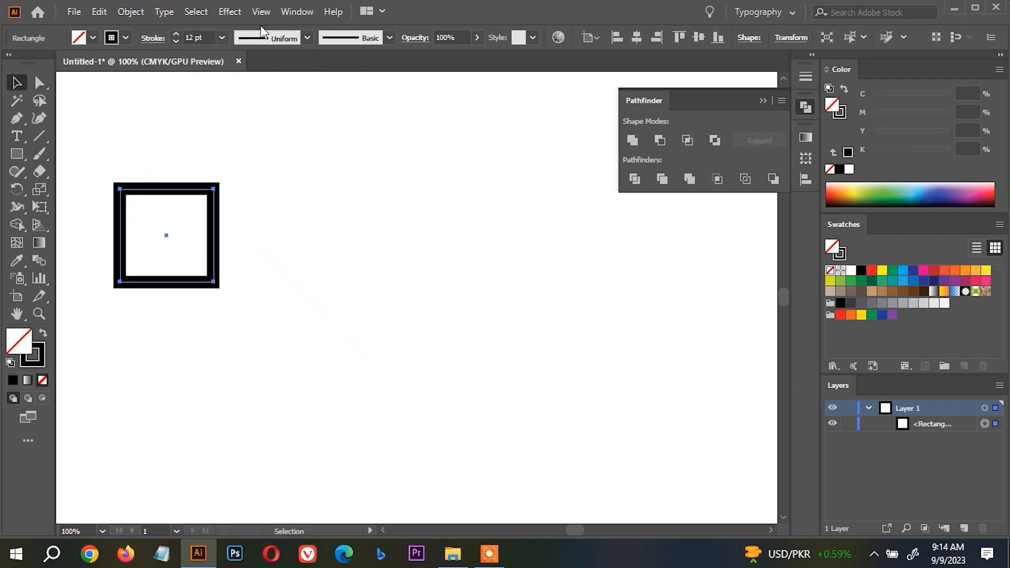
Try to apply the Outline Stroke effect to the unfilled square with the 12 pt stroke.
click(230, 12)
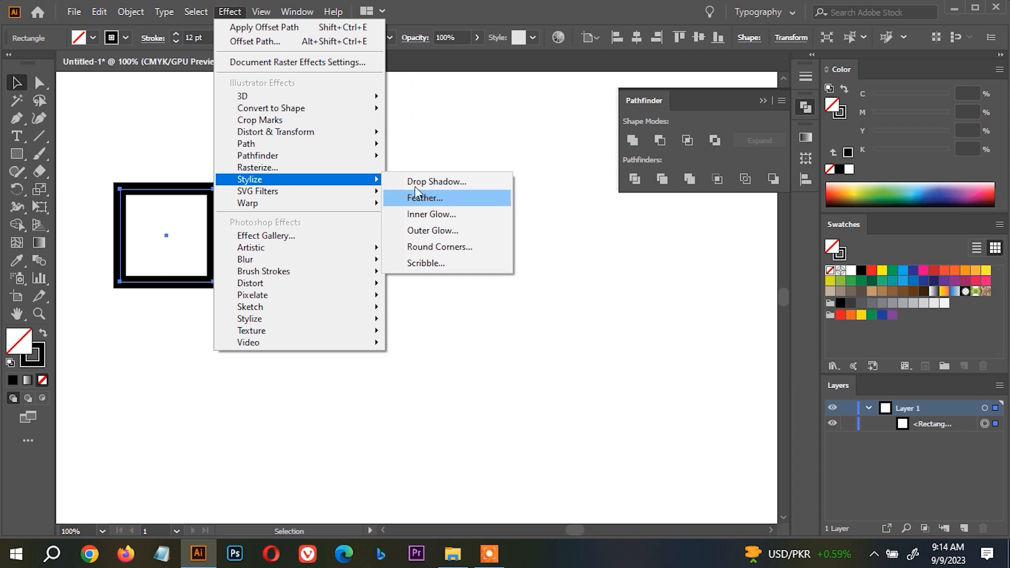
mouse_move(370, 144)
click(456, 182)
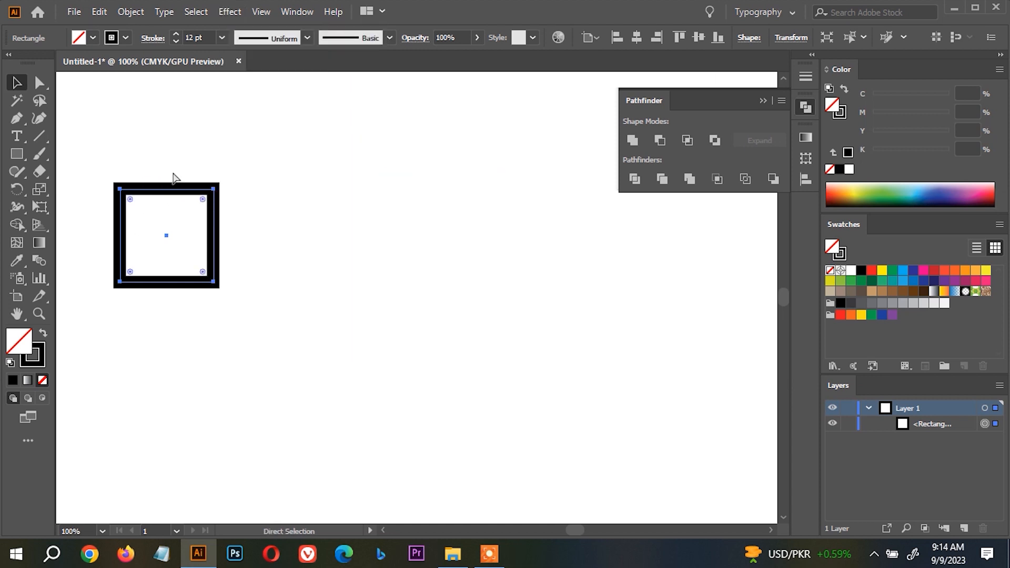
Convert the square's stroke into a filled shape with the Outline Stroke path command and deselect it.
click(120, 11)
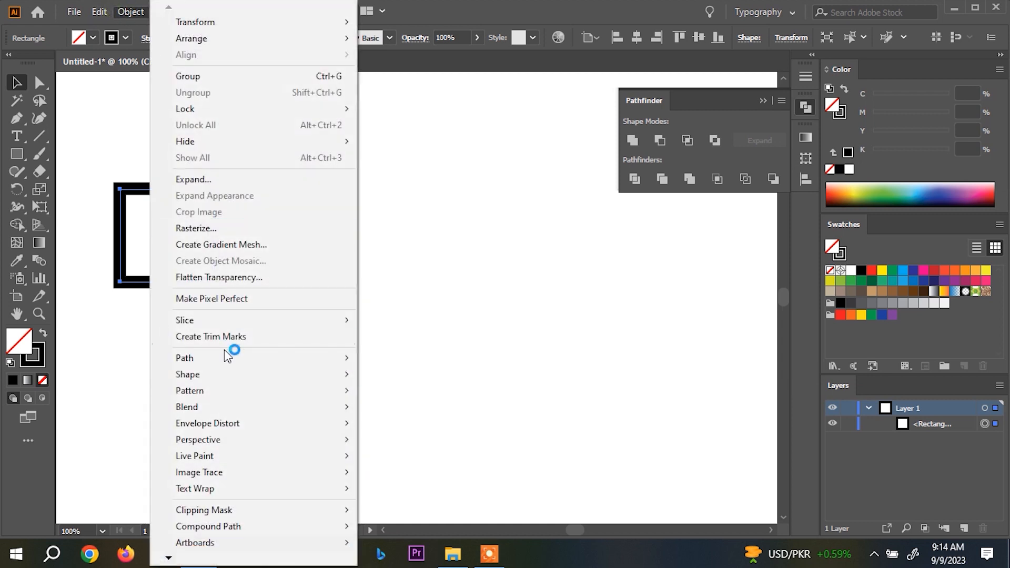
mouse_move(299, 355)
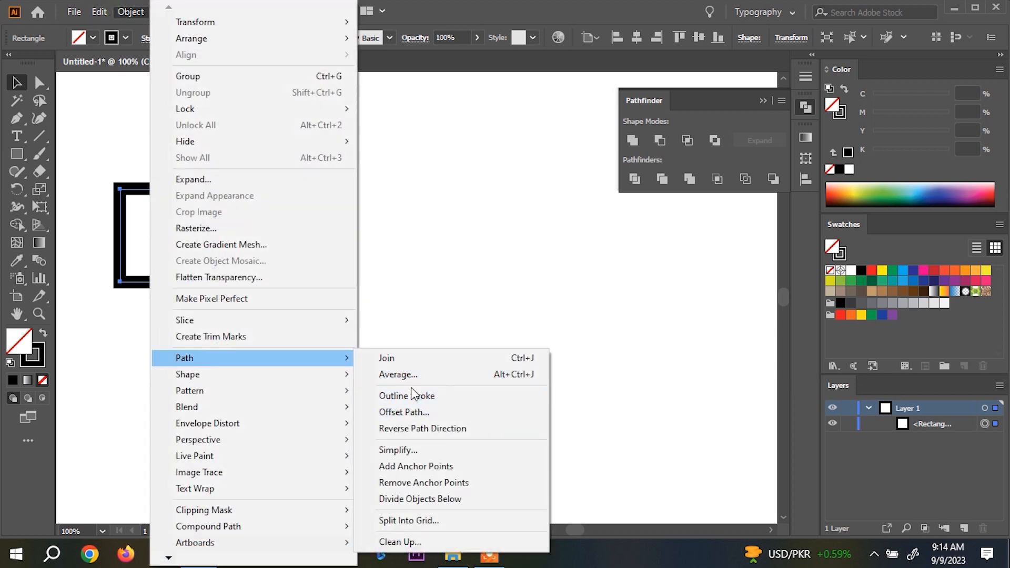
click(423, 394)
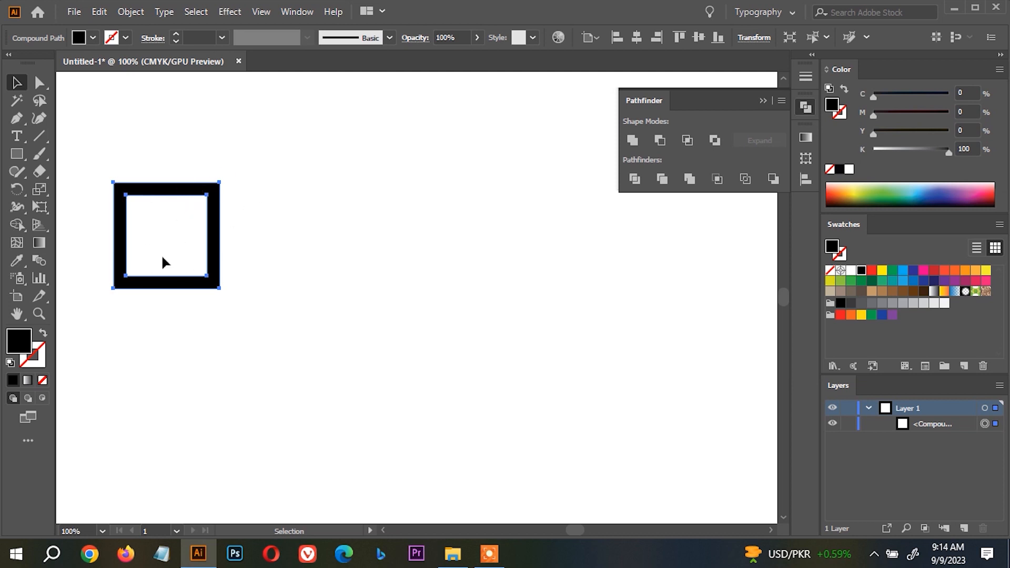
scroll(189, 245, up, 2)
click(254, 216)
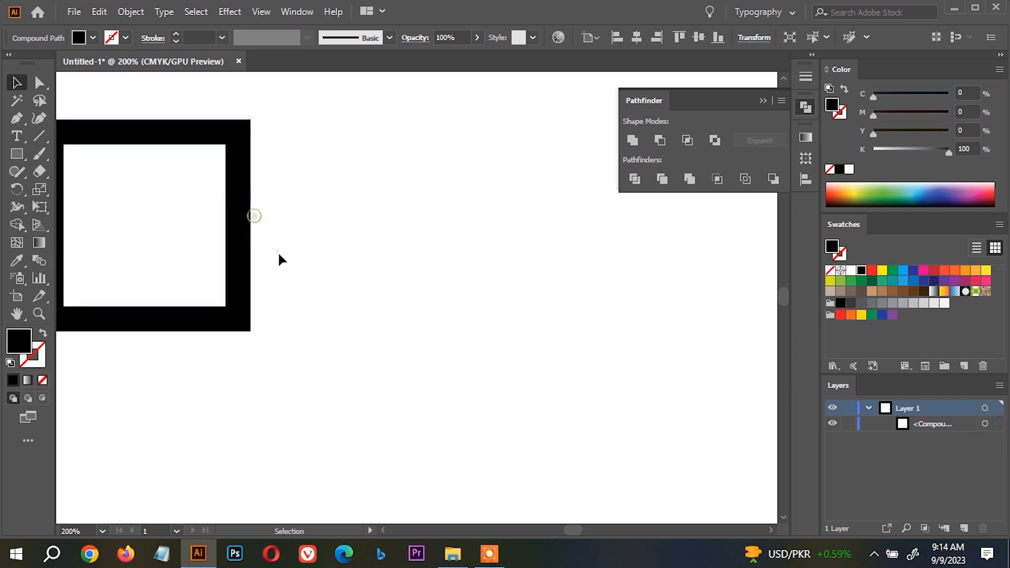
Delete the outlined square frame and draw a new black-filled square in the artboard's upper-left area.
click(251, 201)
key(Delete)
key(m)
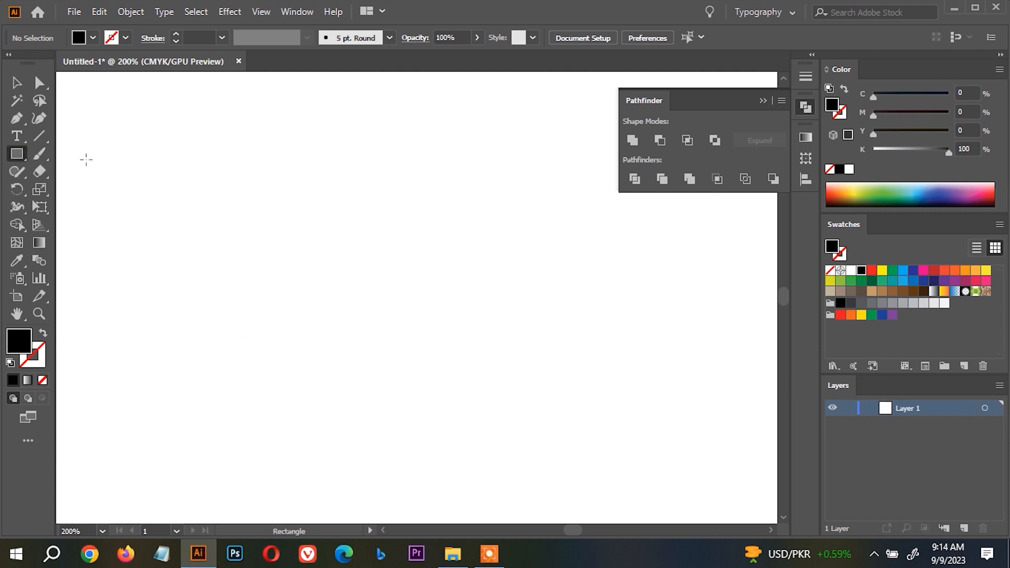
drag(87, 159, 176, 250)
key(v)
Apply the Rasterize effect to the square with CMYK color model, Screen (72 ppi) resolution and a transparent background.
click(230, 11)
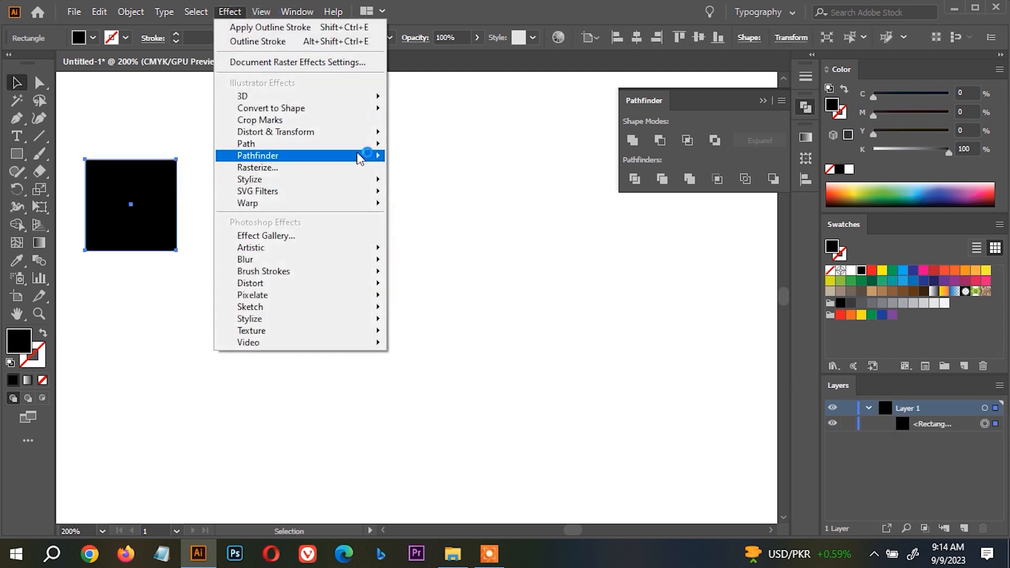
mouse_move(369, 143)
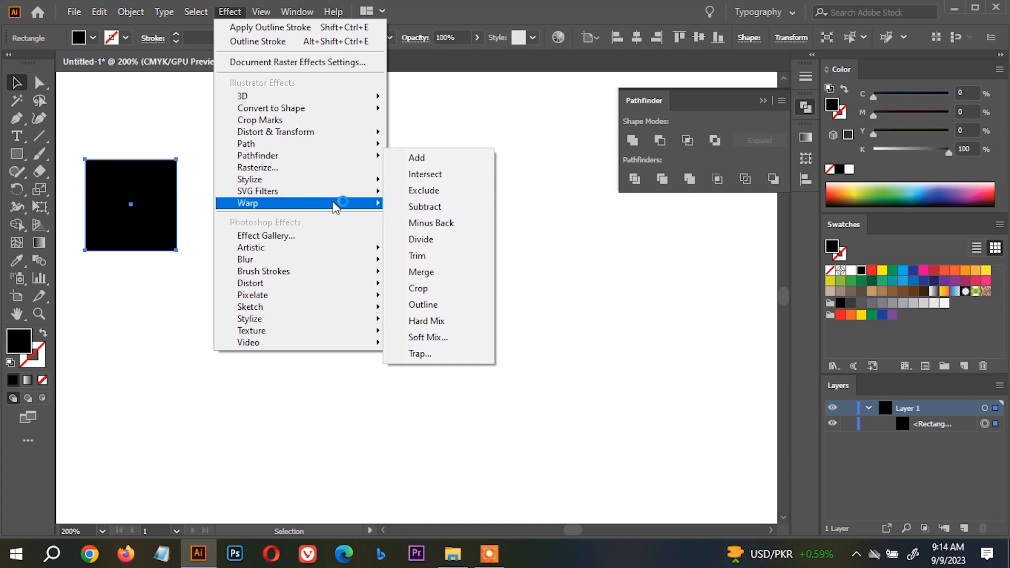
click(300, 176)
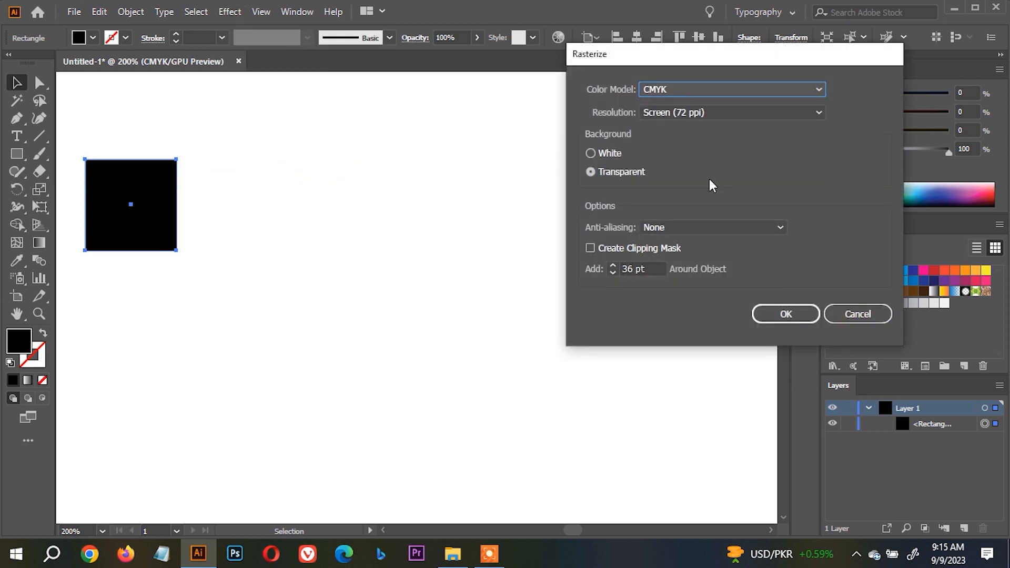
drag(645, 52, 602, 46)
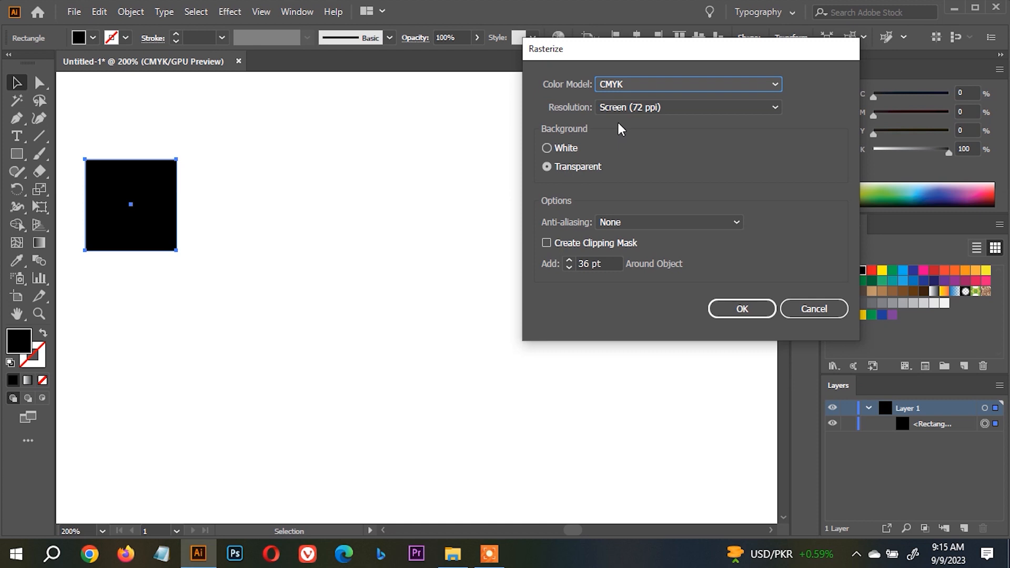
click(635, 83)
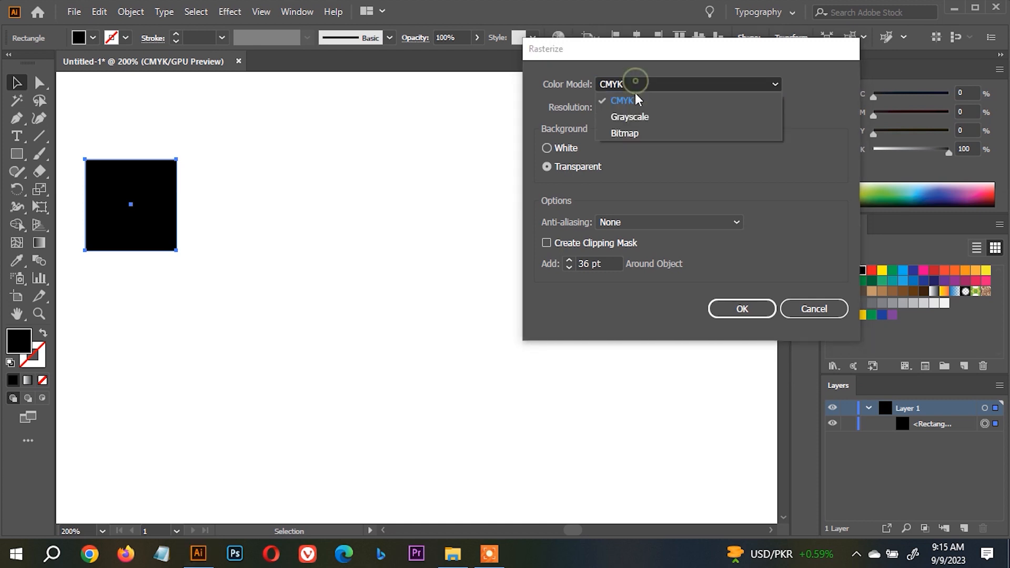
click(646, 61)
click(652, 107)
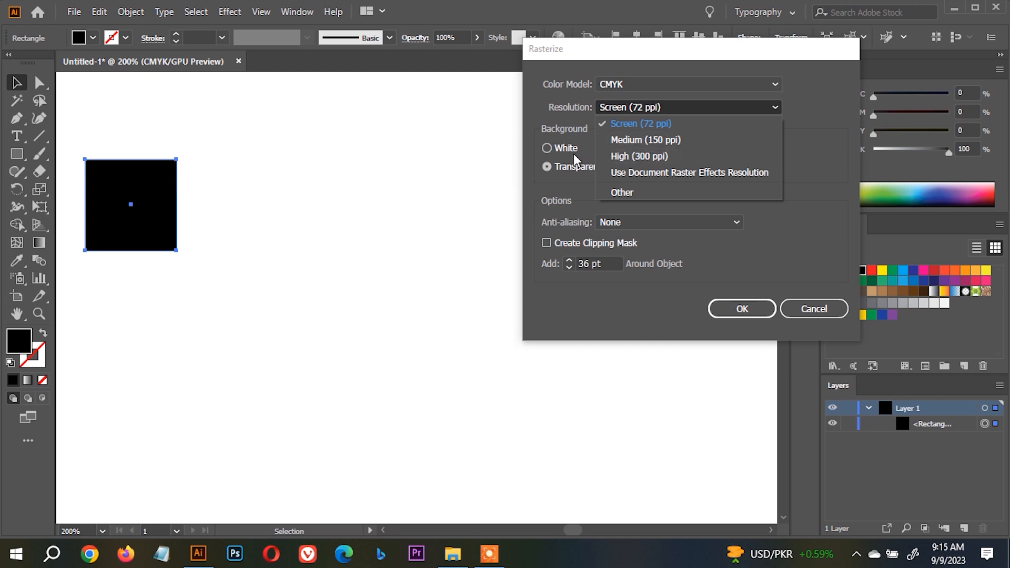
click(670, 307)
click(751, 308)
scroll(146, 169, up, 5)
drag(186, 119, 191, 158)
scroll(304, 176, up, 4)
scroll(371, 175, down, 11)
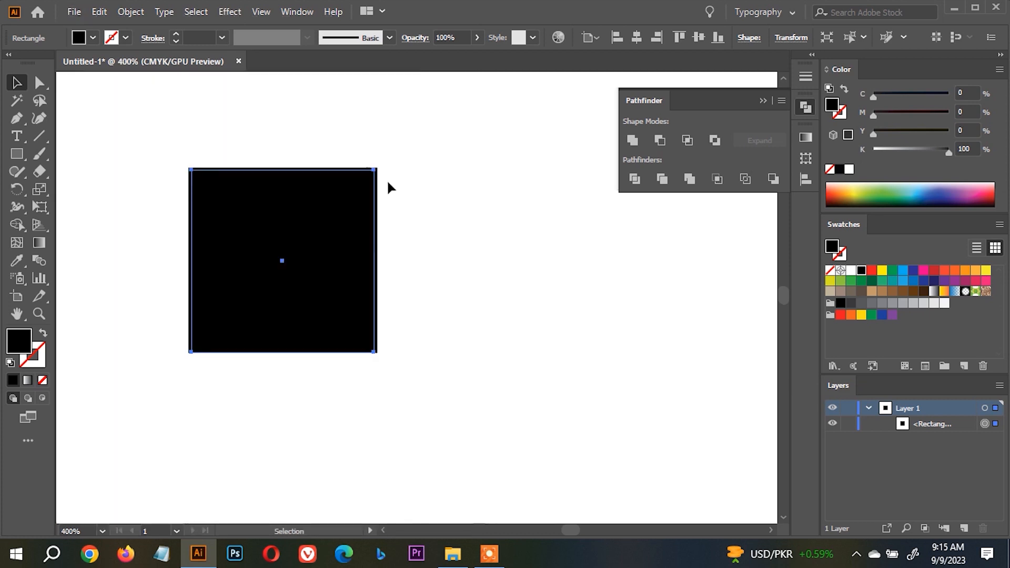
Remove the square, draw a five-pointed star and fill it with the light orange swatch (M 35, Y 85).
key(ctrl+x)
click(15, 172)
drag(17, 161, 71, 225)
drag(321, 231, 398, 281)
key(v)
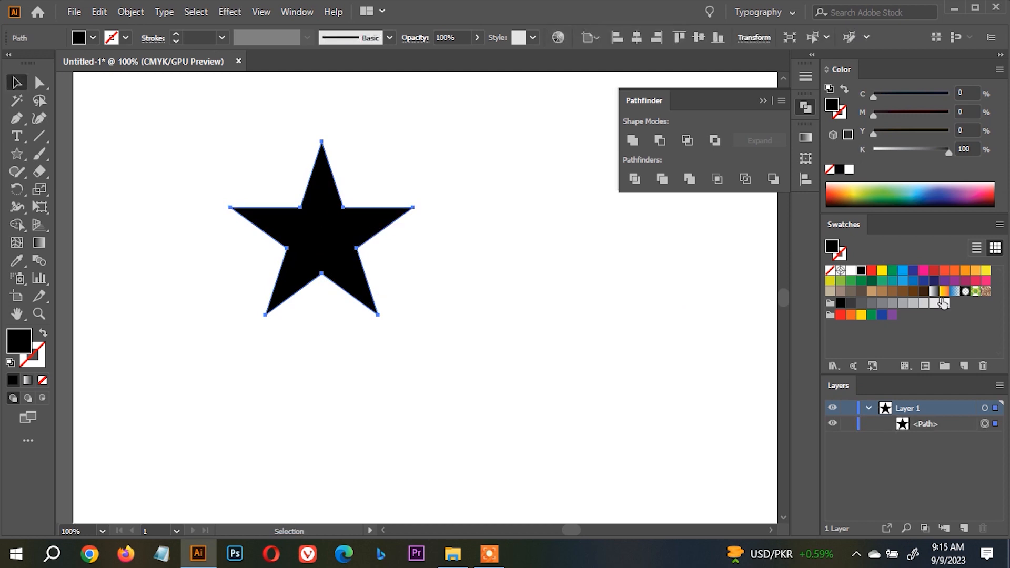
click(976, 271)
Apply the Rasterize effect to the orange star at Screen (72 ppi) with a transparent background, and move the star slightly.
scroll(403, 186, up, 2)
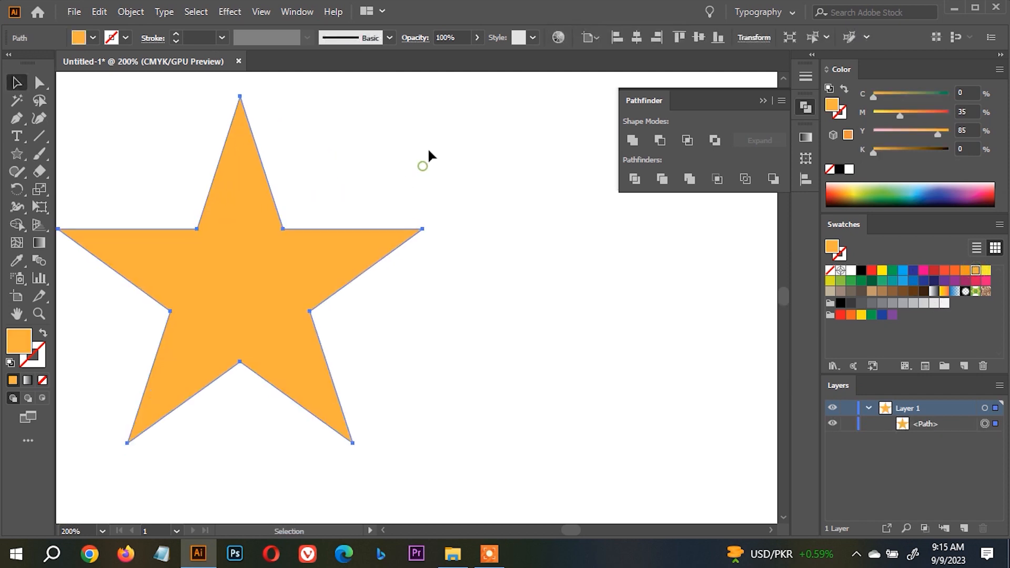
click(232, 12)
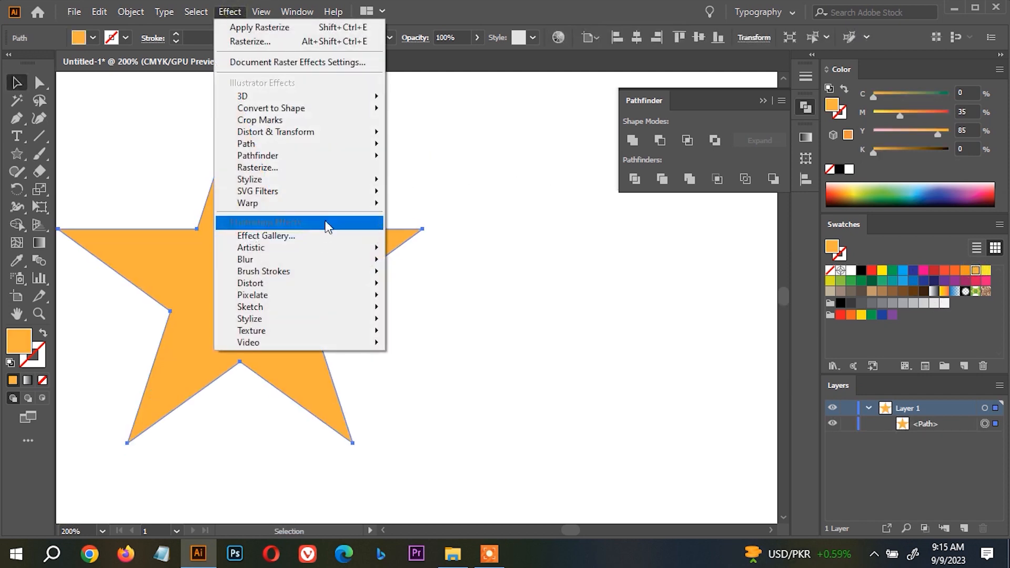
click(334, 167)
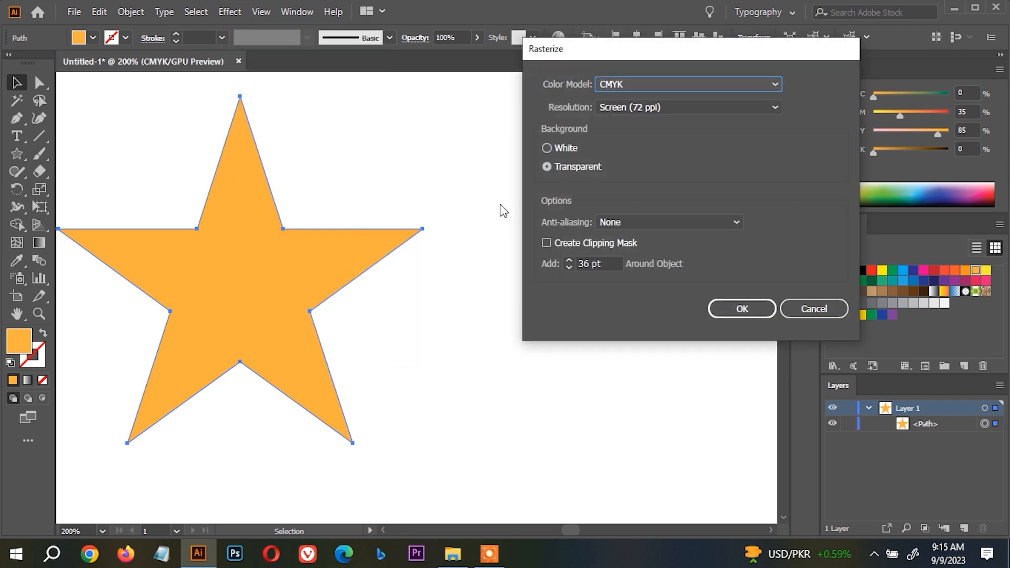
click(734, 313)
click(371, 282)
scroll(294, 246, up, 2)
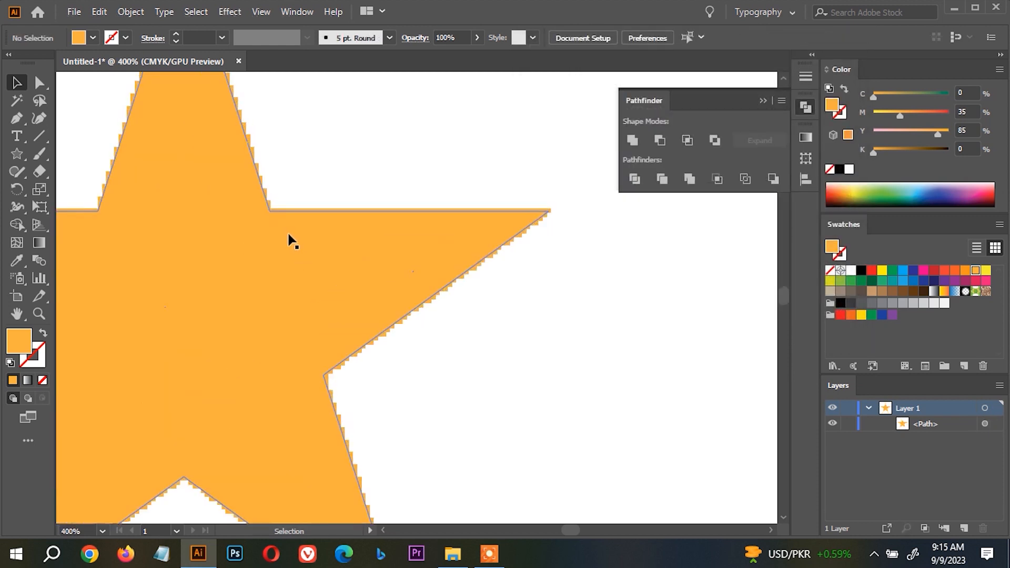
drag(289, 235, 322, 279)
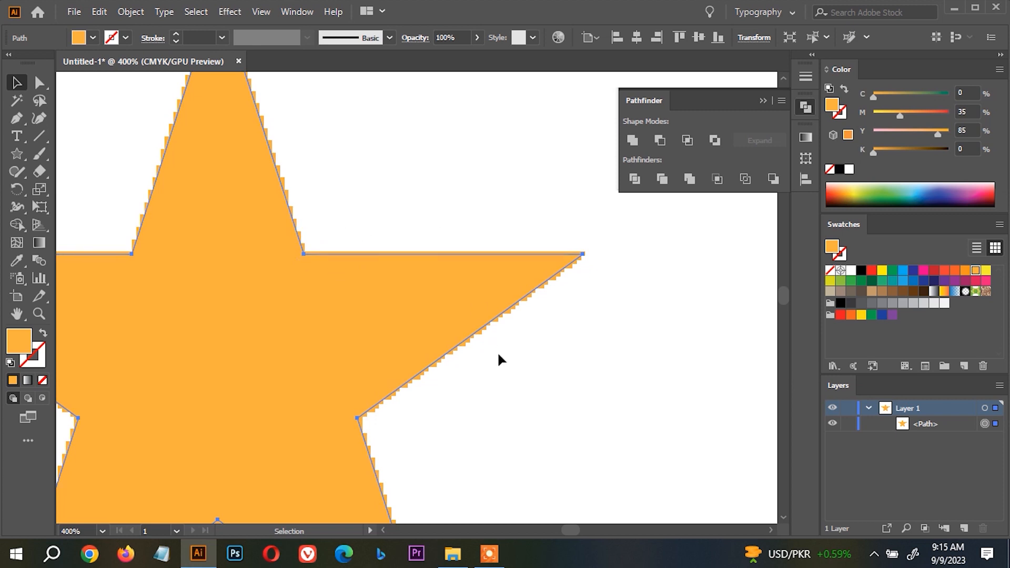
Examine the edges of the rasterized star in relation to its vector path.
scroll(483, 326, up, 2)
scroll(520, 294, down, 4)
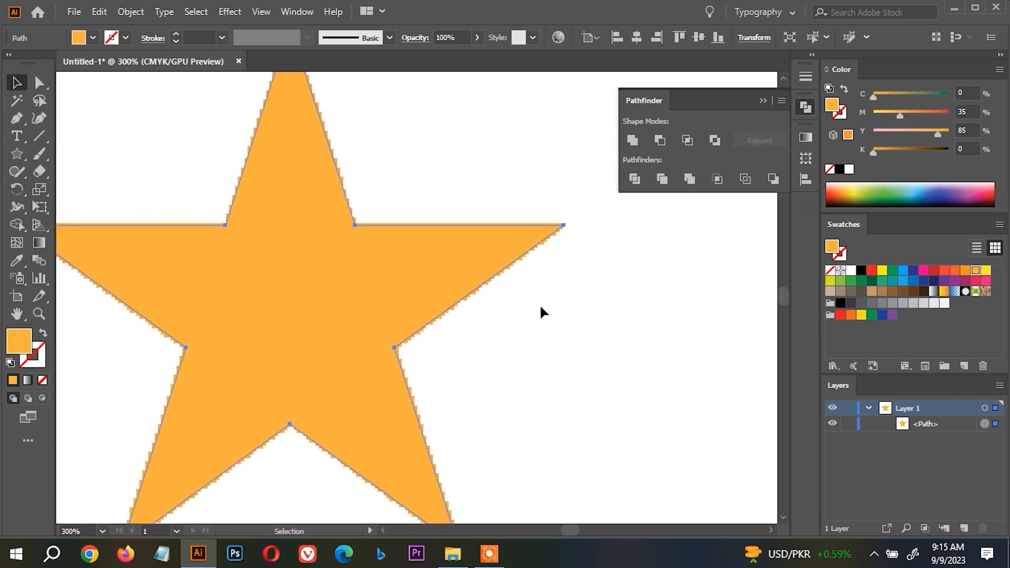
key(ctrl)
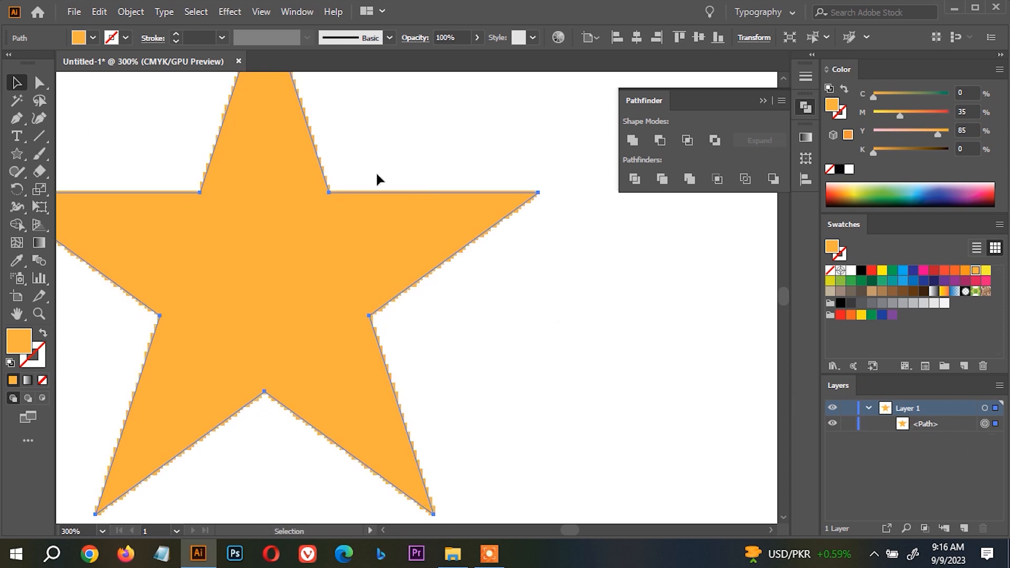
scroll(368, 221, up, 2)
scroll(379, 273, up, 1)
scroll(386, 252, down, 1)
scroll(362, 236, down, 4)
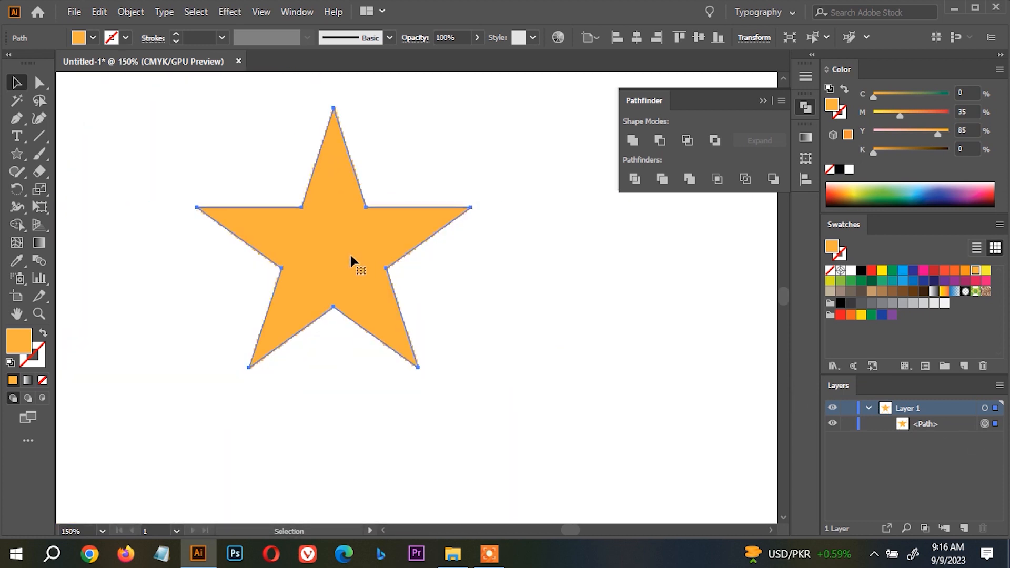
scroll(351, 260, up, 5)
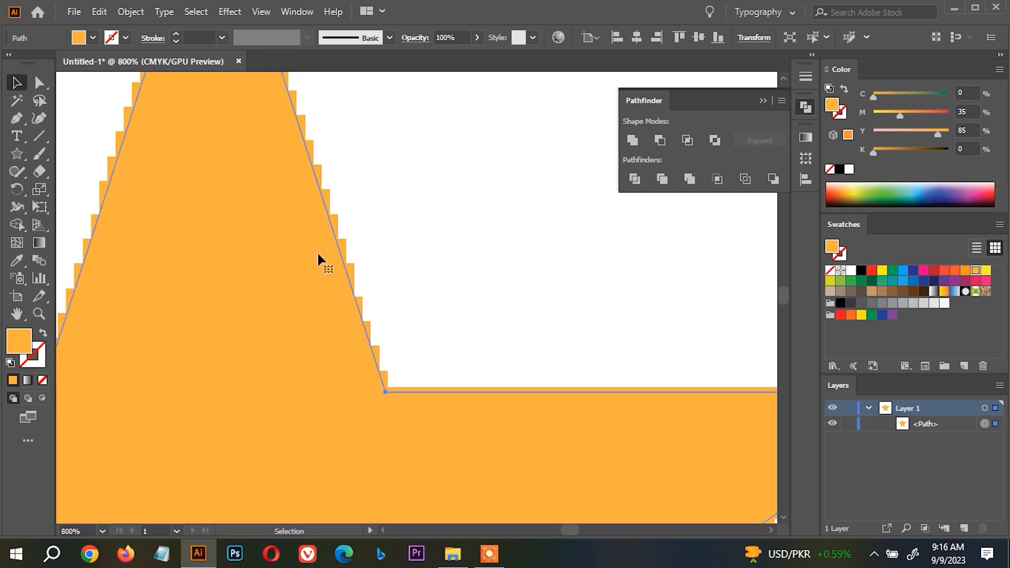
scroll(318, 255, down, 5)
Try to reshape the star by moving its upper-left inner anchor point, undo the change and reselect the star.
click(77, 117)
key(a)
mouse_move(332, 284)
mouse_down()
mouse_move(339, 267)
mouse_move(331, 282)
mouse_up()
drag(265, 283, 253, 254)
key(ctrl+z)
click(320, 323)
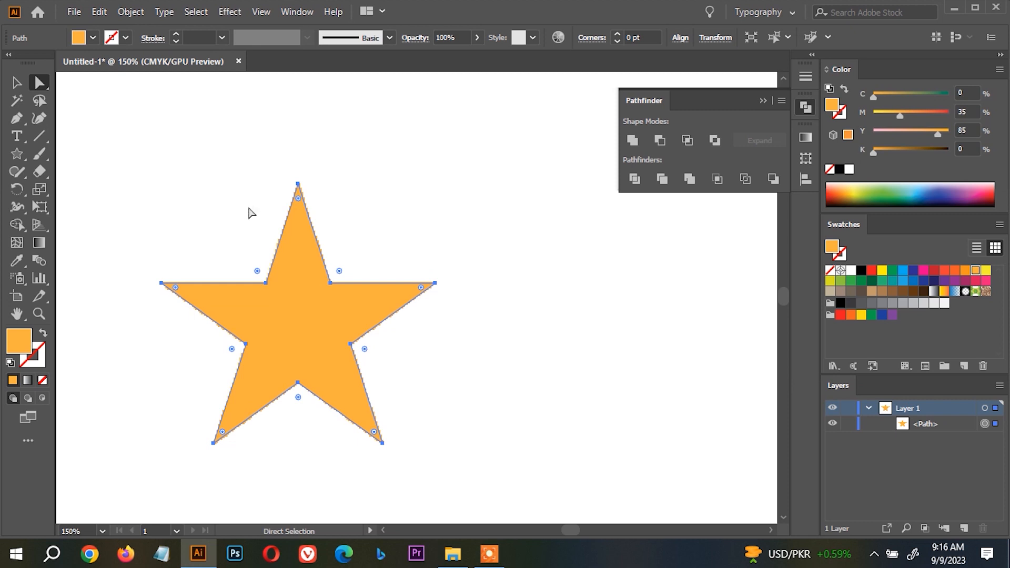
Cut the star from the artboard and look through the available Stylize effects.
key(ctrl+x)
click(223, 10)
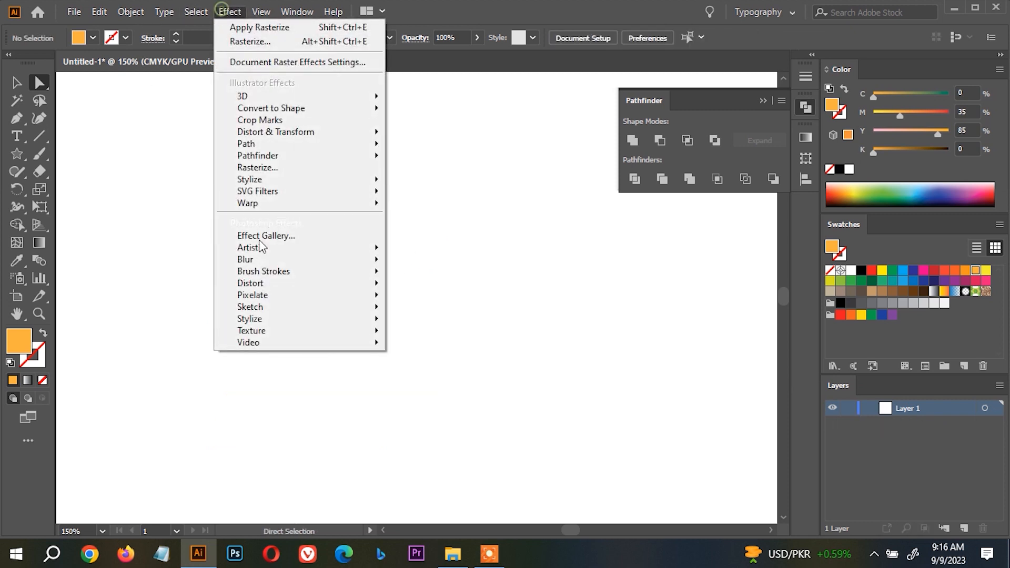
mouse_move(316, 180)
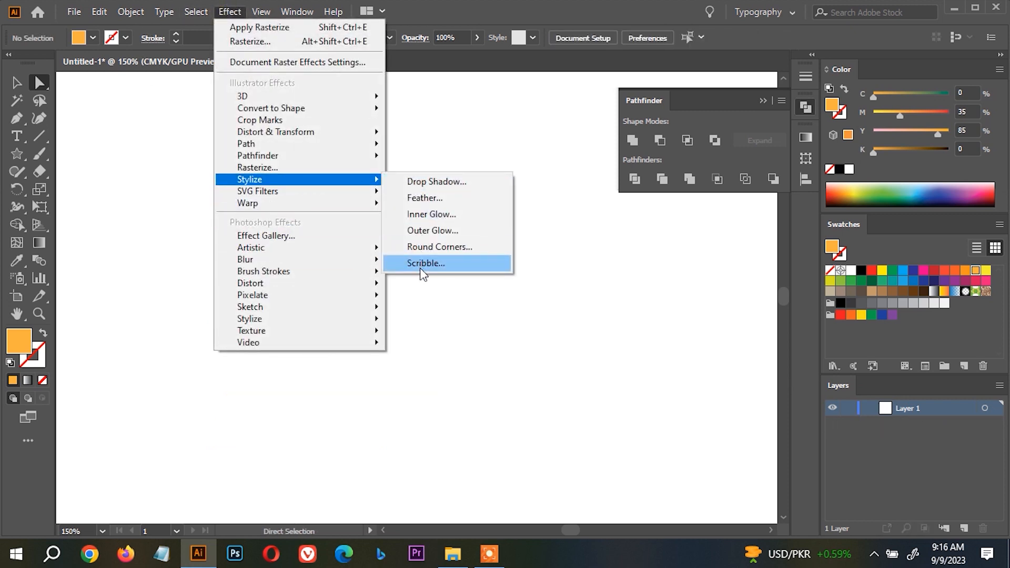
click(116, 124)
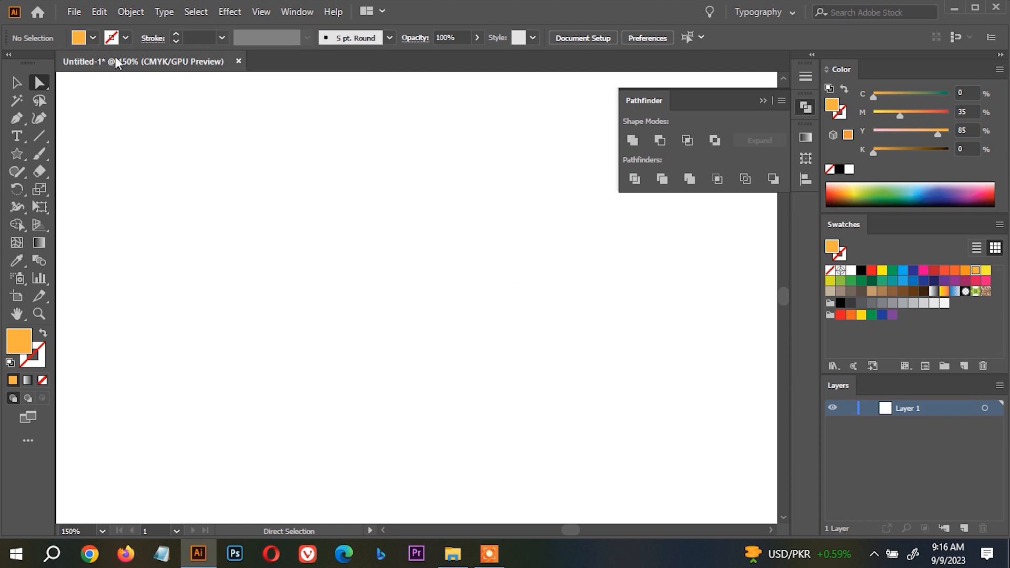
Create a new 1200 x 900 pt document with the color mode set to RGB Color.
click(73, 12)
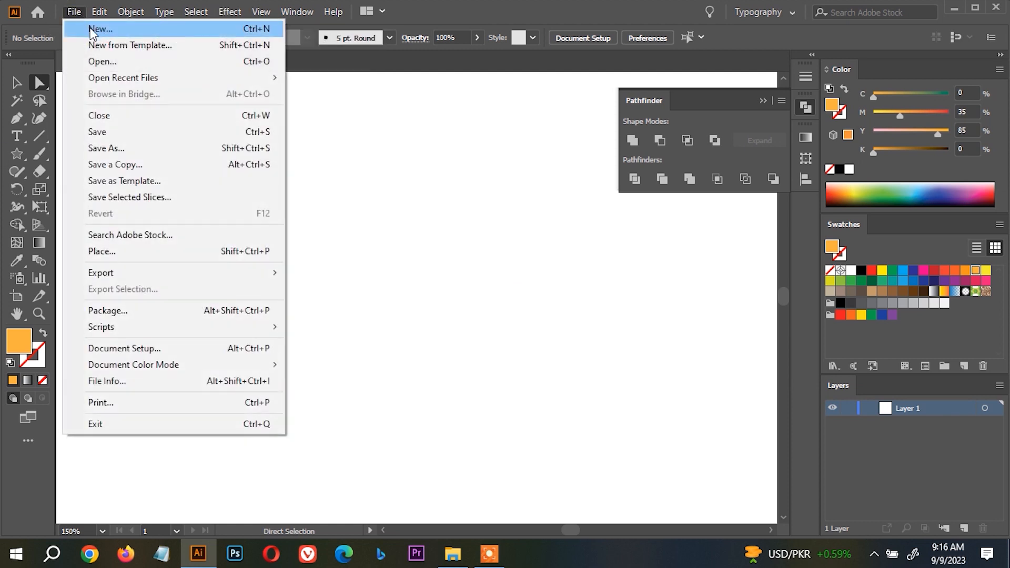
click(94, 32)
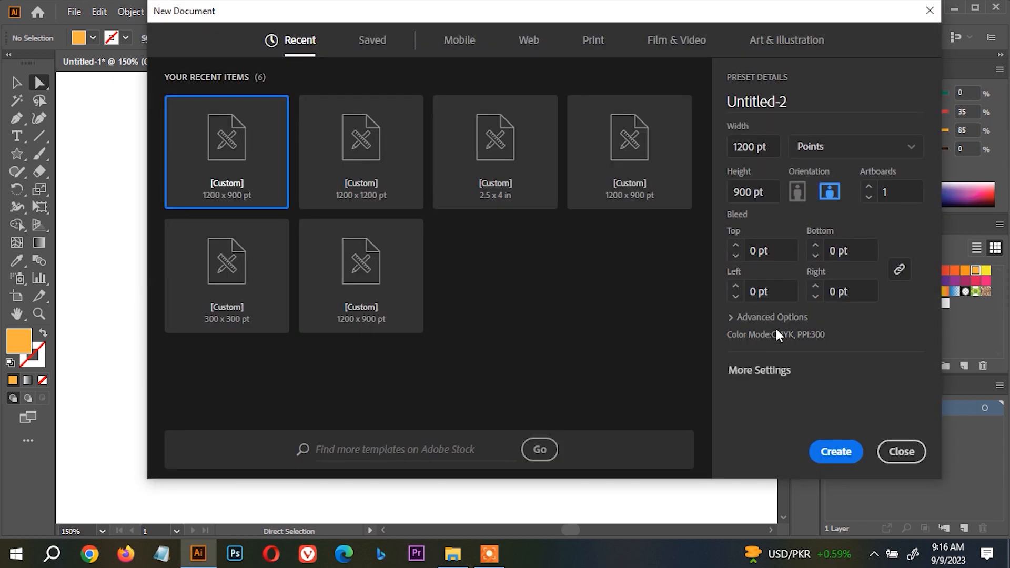
click(783, 314)
click(795, 288)
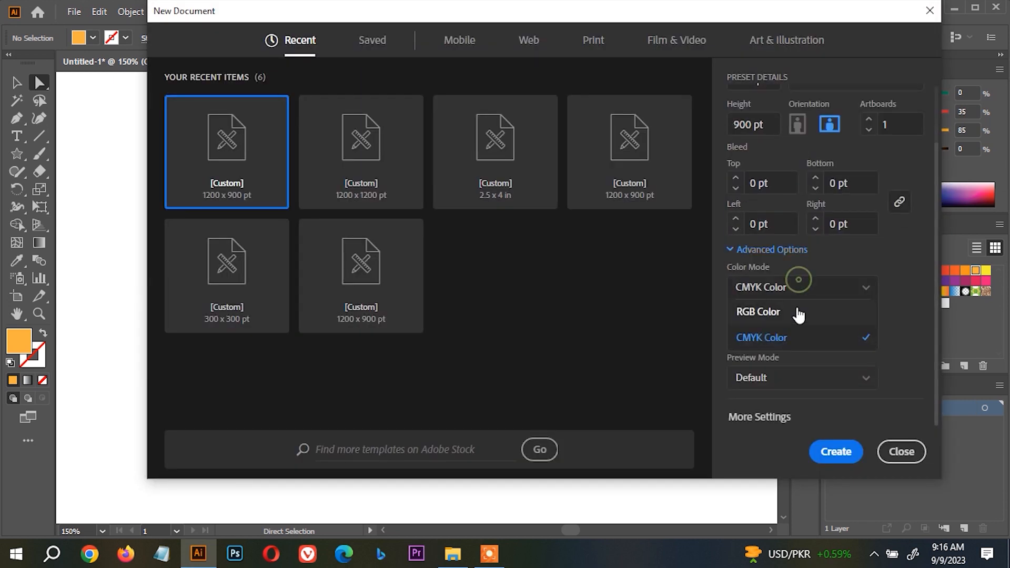
click(786, 317)
click(831, 451)
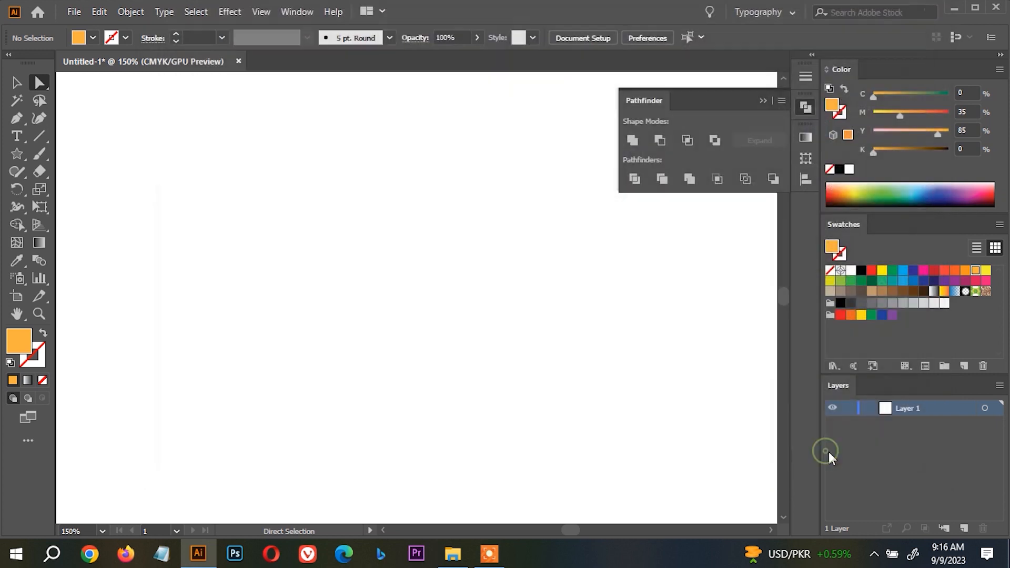
drag(17, 154, 79, 154)
drag(268, 193, 413, 336)
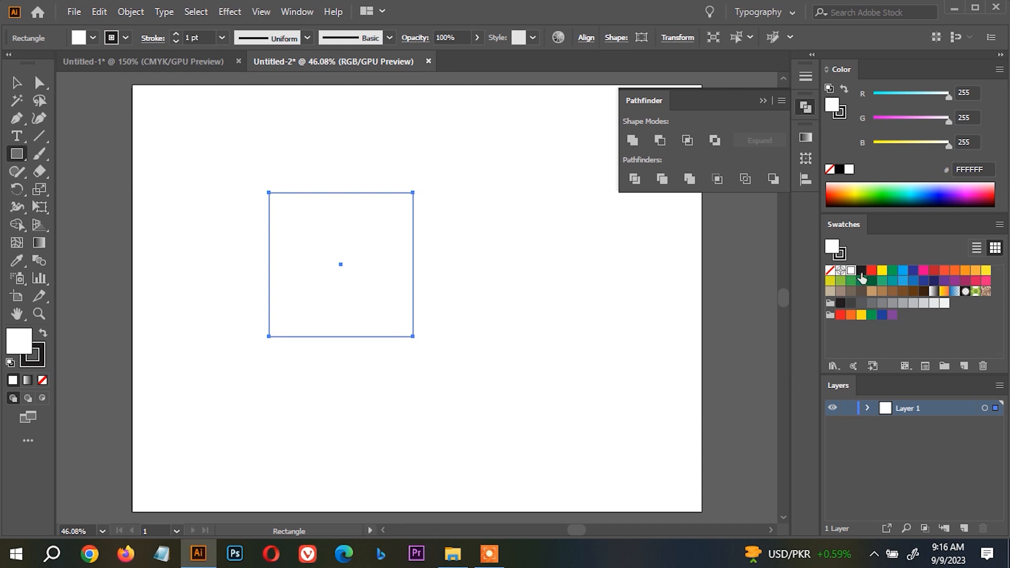
key(Delete)
Create a rectangle exactly 1200 pt wide and 900 pt high.
click(266, 160)
text(1200)
key(Tab)
text(900)
key(Return)
key(v)
Remove the large rectangle's stroke and fill it with black.
click(42, 357)
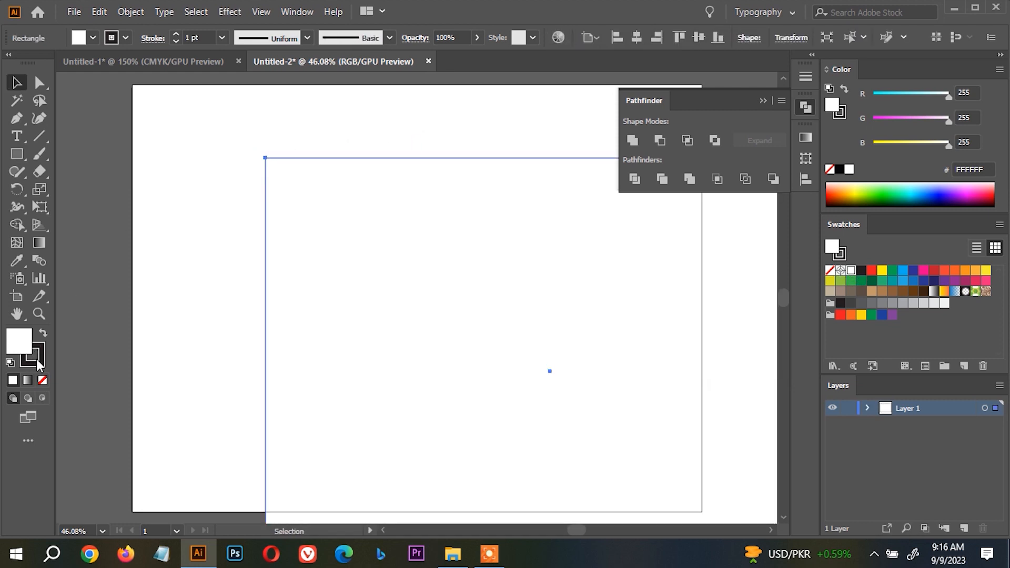
click(43, 381)
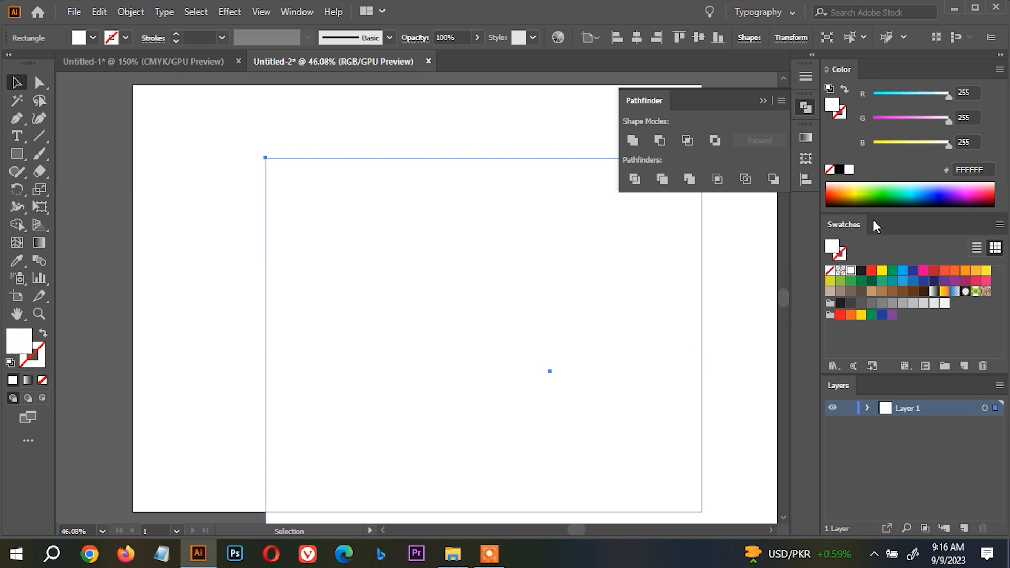
click(839, 171)
Send the black rectangle to the back, align it to the artboard's left and top edges, and deselect it.
right_click(483, 108)
mouse_move(551, 353)
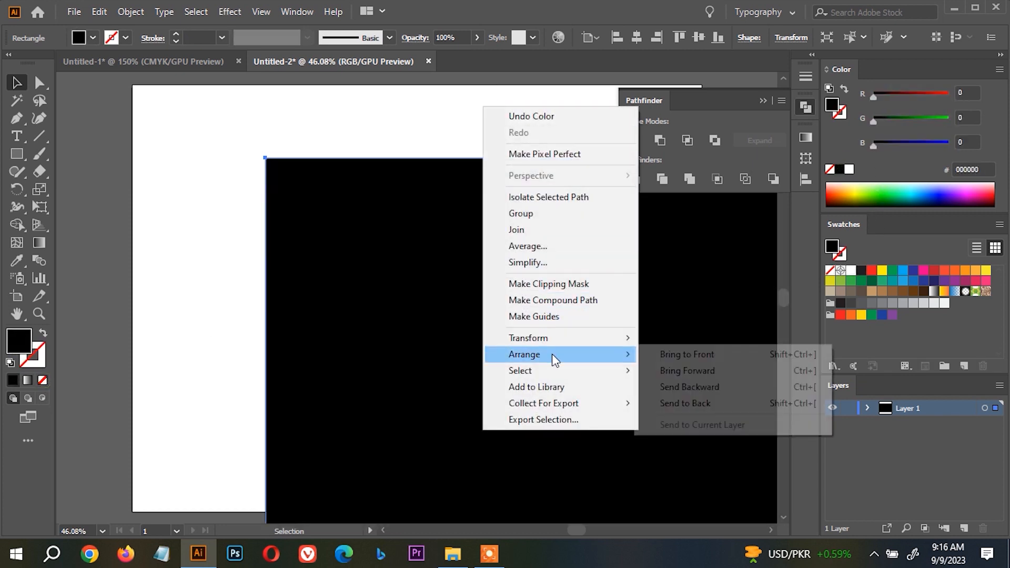
click(699, 403)
click(617, 38)
click(683, 35)
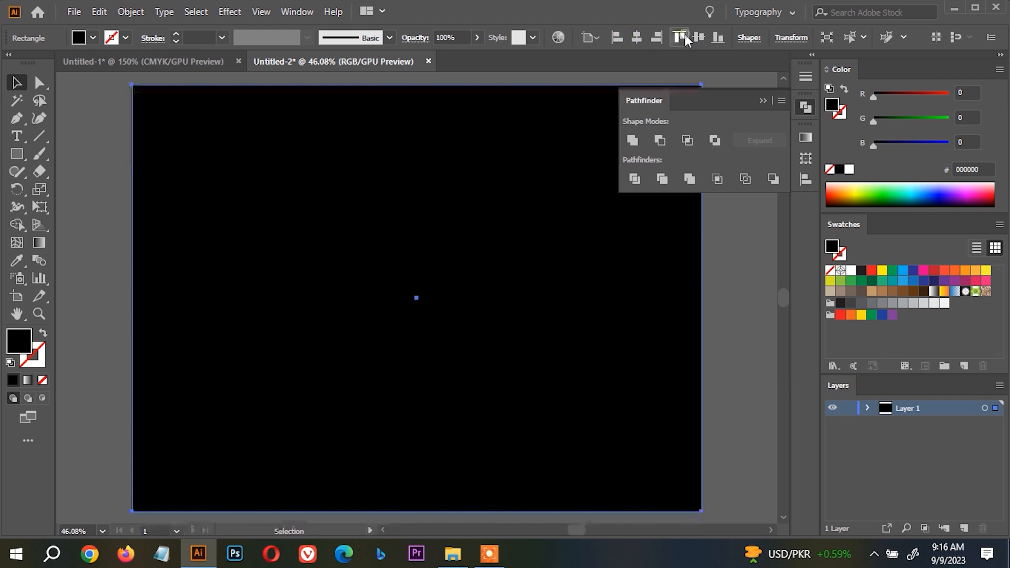
key(ctrl+shift+a)
key(ctrl+0)
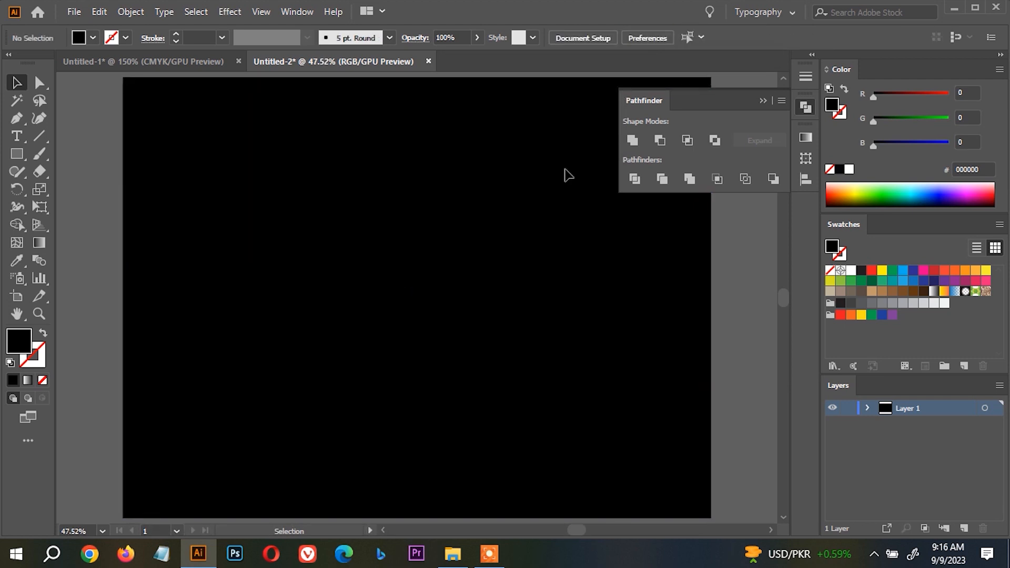
Add a person's first name as point text on the black background, set it to 100 pt and fill it white.
click(17, 136)
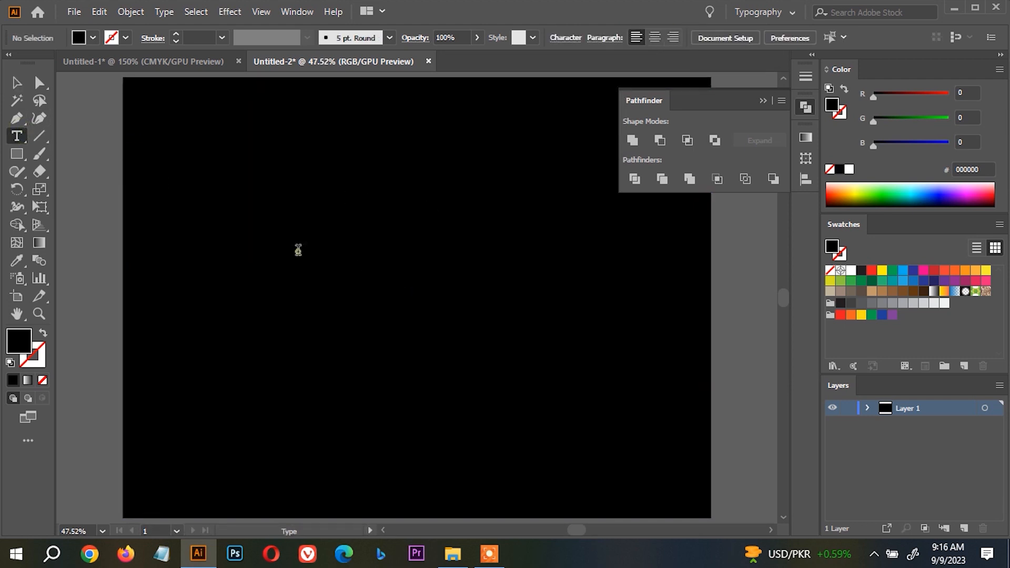
click(298, 249)
key(BackSpace)
text(O)
key(ctrl+a)
click(724, 38)
text(100)
key(Return)
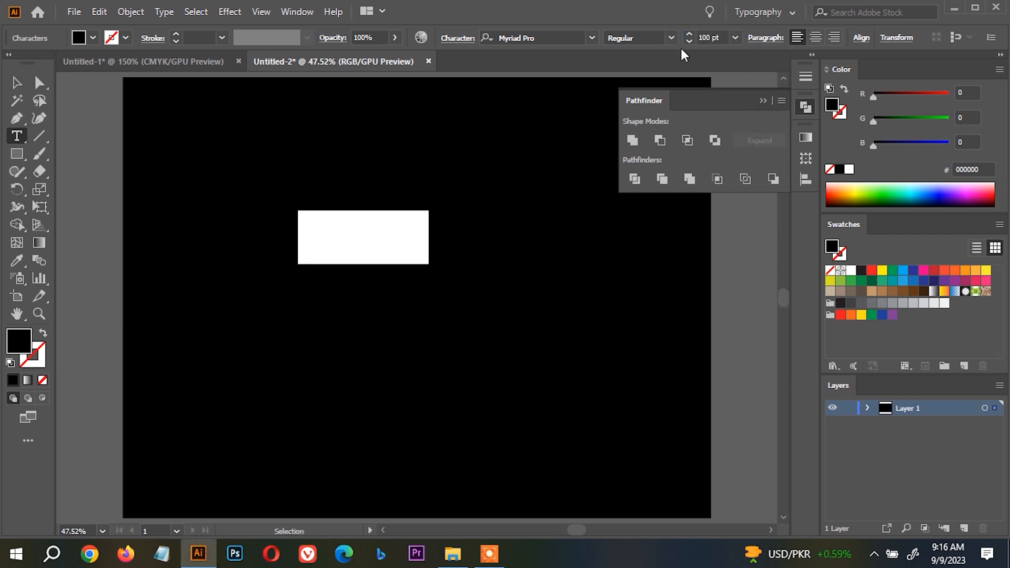
click(850, 269)
click(14, 81)
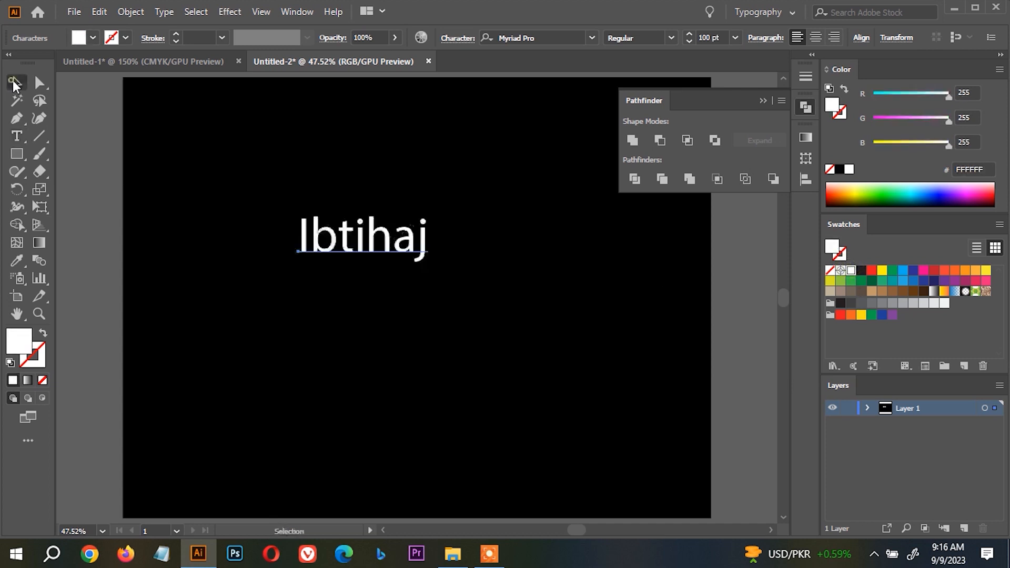
Scale the name text up to about 177 pt and shift it toward the middle of the black background.
key(e)
drag(428, 267, 528, 334)
drag(457, 296, 406, 284)
key(v)
Change the name text's font to Photograph Signature and deselect it.
click(510, 36)
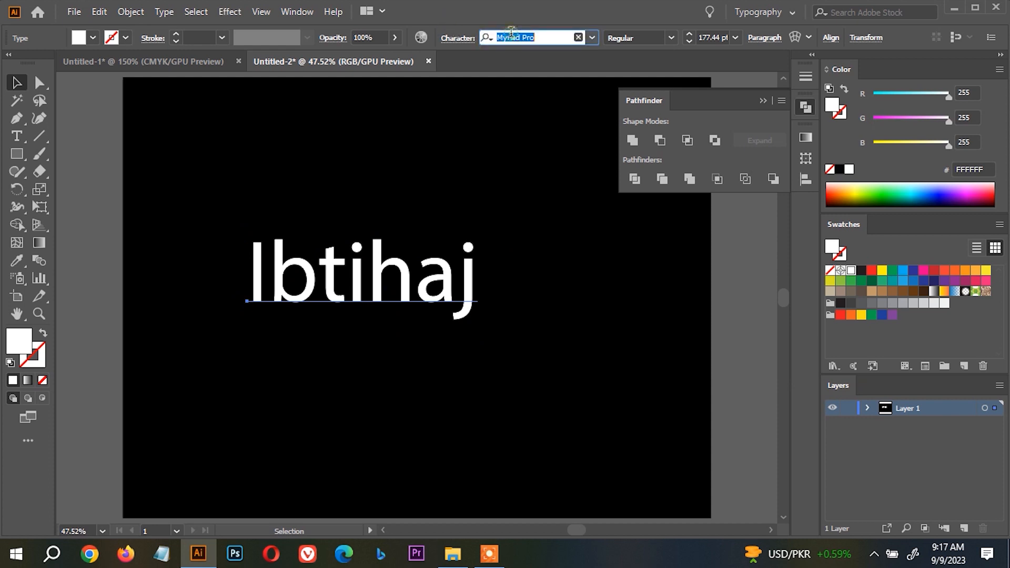
text(sign)
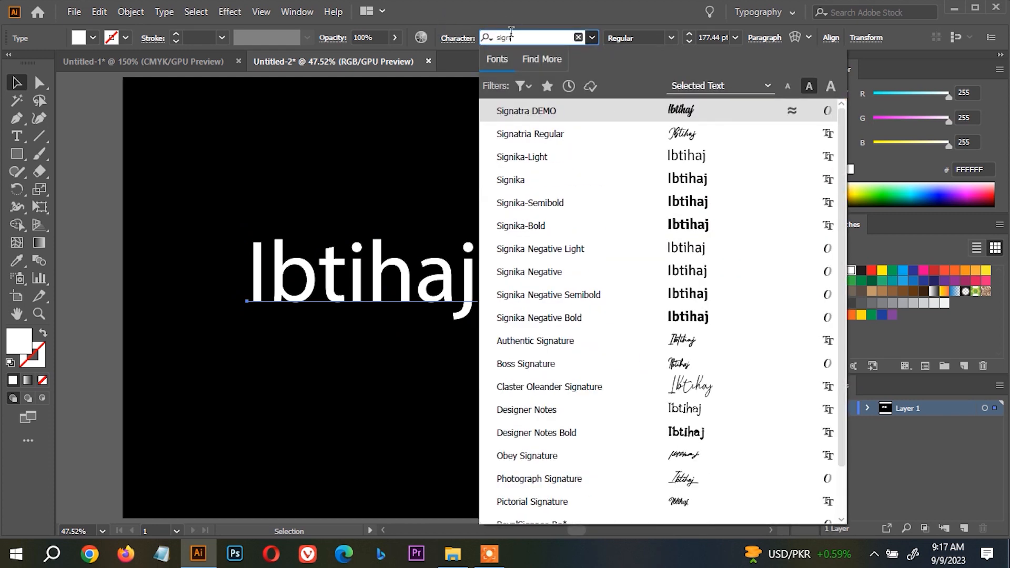
text(at)
click(648, 245)
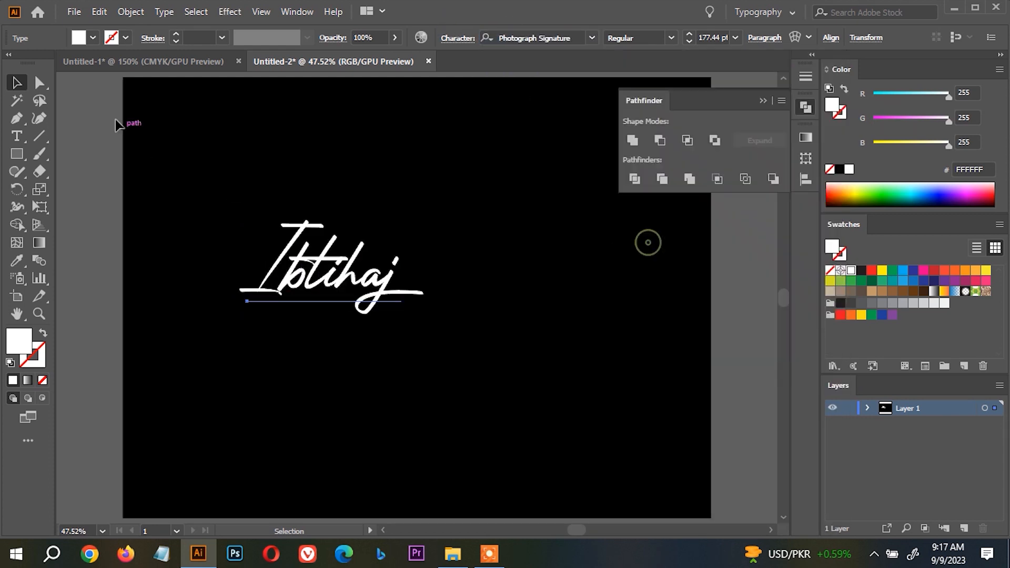
click(412, 203)
scroll(436, 236, down, 1)
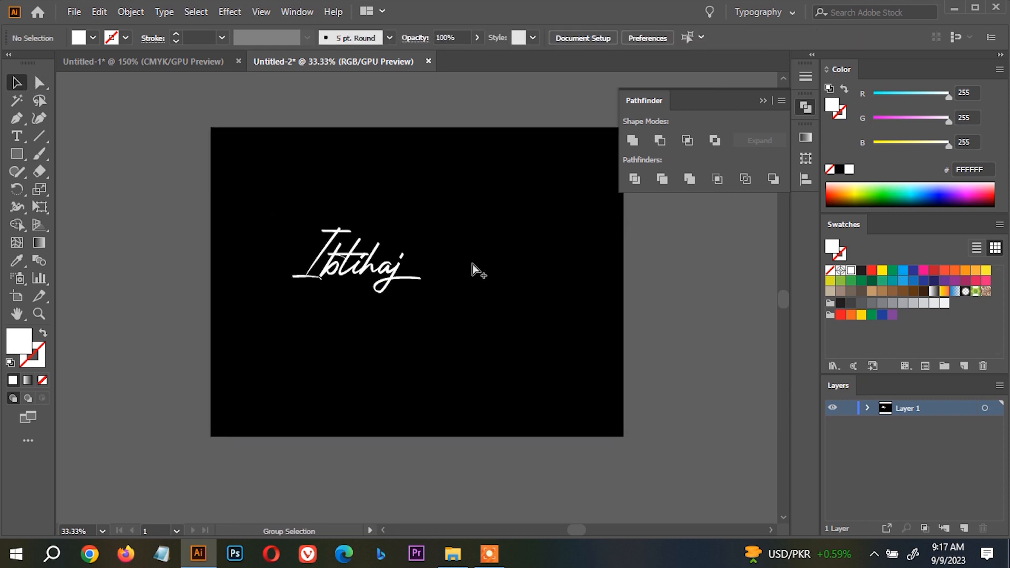
Shift the black rectangle partly off the artboard, move the name onto the exposed white area and fill it red.
click(519, 354)
drag(518, 354, 213, 353)
drag(378, 273, 451, 287)
click(871, 270)
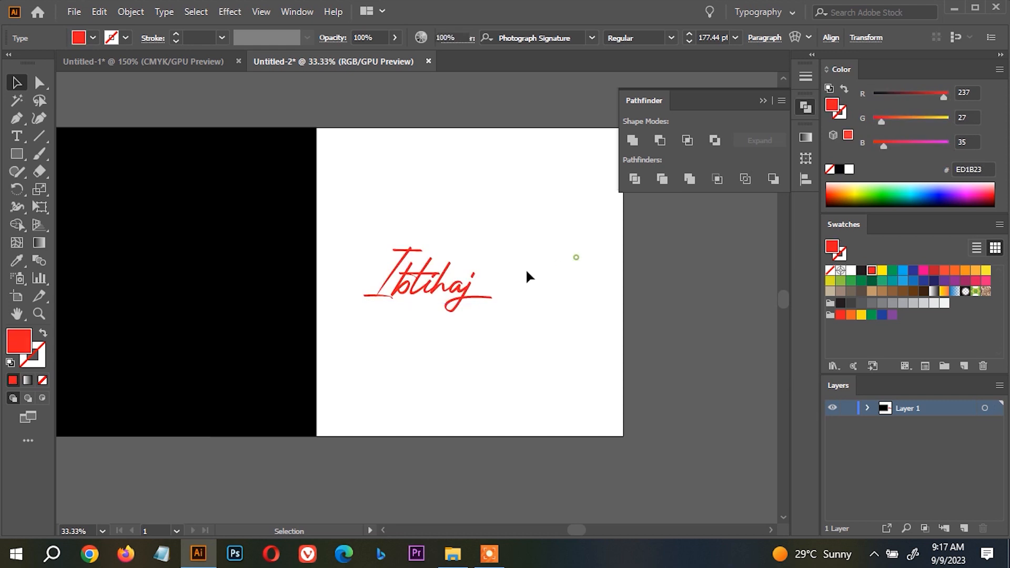
Convert the red name text to outlines.
click(525, 268)
scroll(444, 297, up, 3)
scroll(461, 309, down, 2)
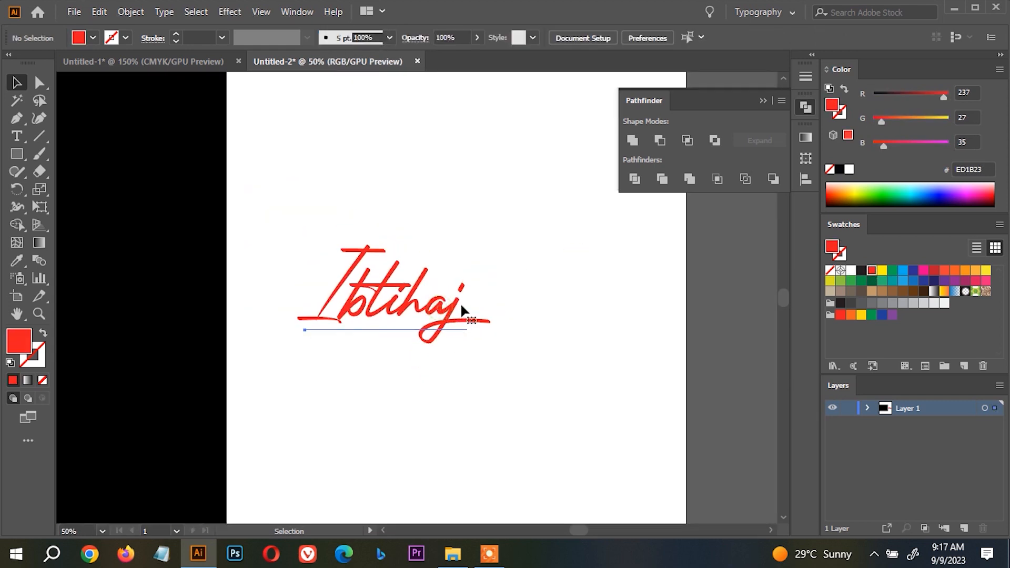
click(453, 282)
key(ctrl+shift+o)
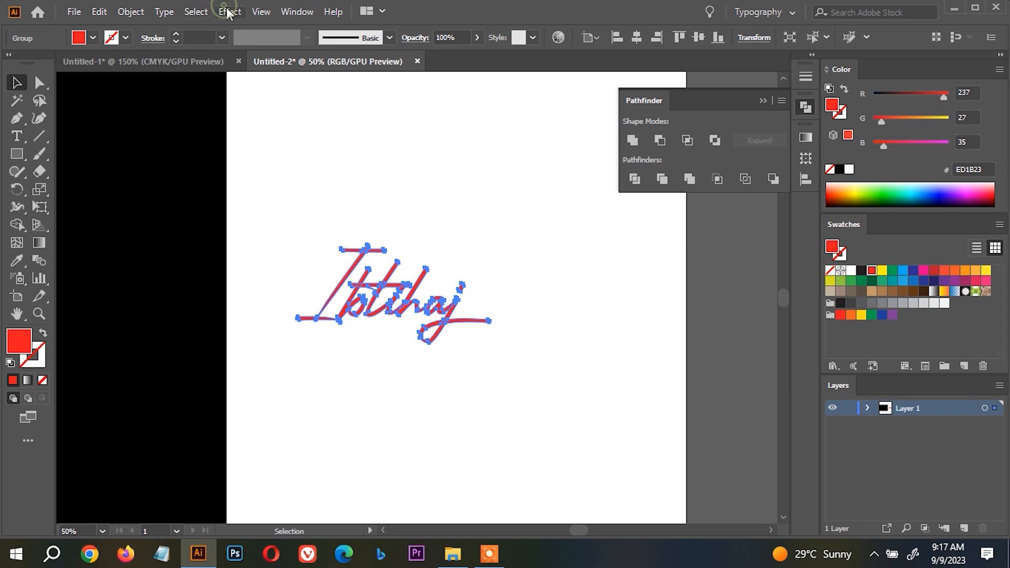
Start a Drop Shadow effect from the Illustrator Stylize group on the outlined name, with live preview enabled.
click(229, 12)
click(336, 177)
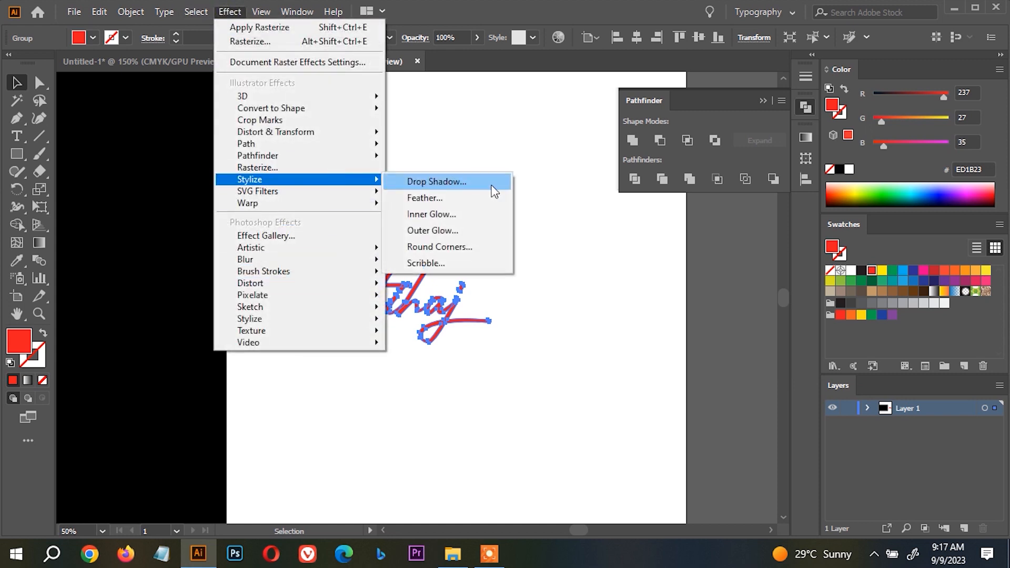
click(450, 181)
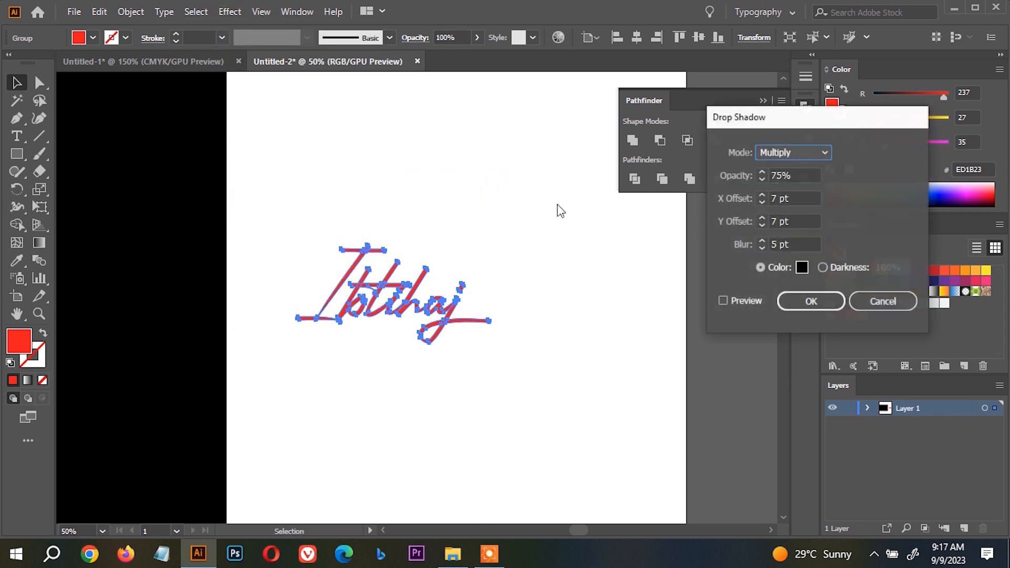
click(724, 301)
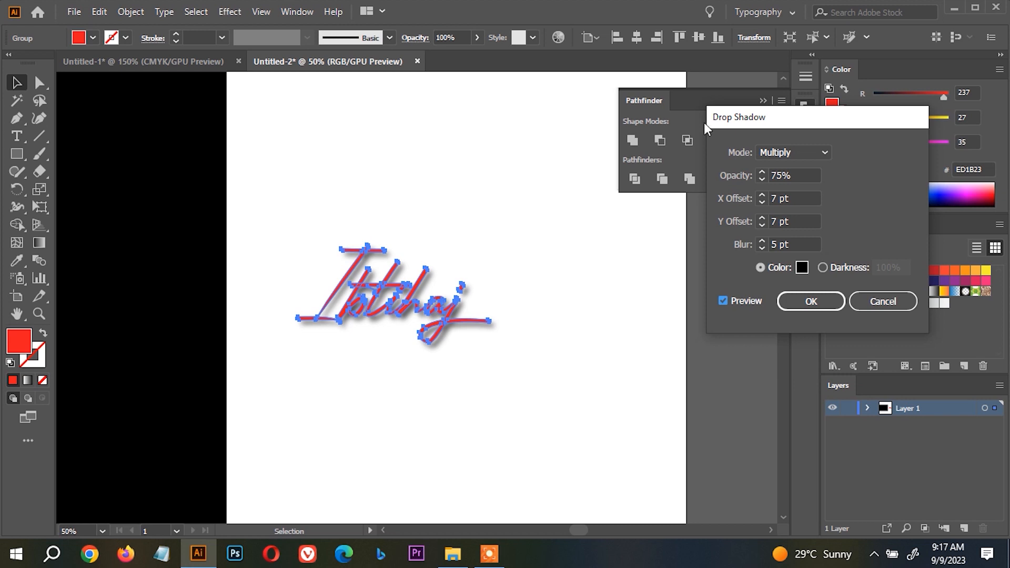
drag(706, 122, 618, 93)
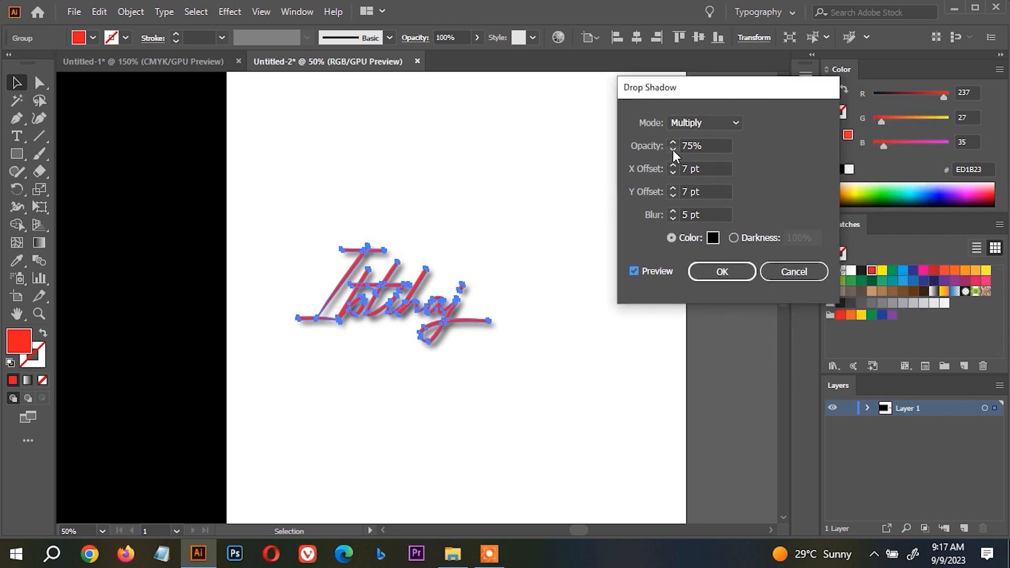
Try the drop shadow's opacity at 66% and 20%, and set it to 100%.
click(673, 150)
click(672, 150)
click(673, 150)
click(672, 150)
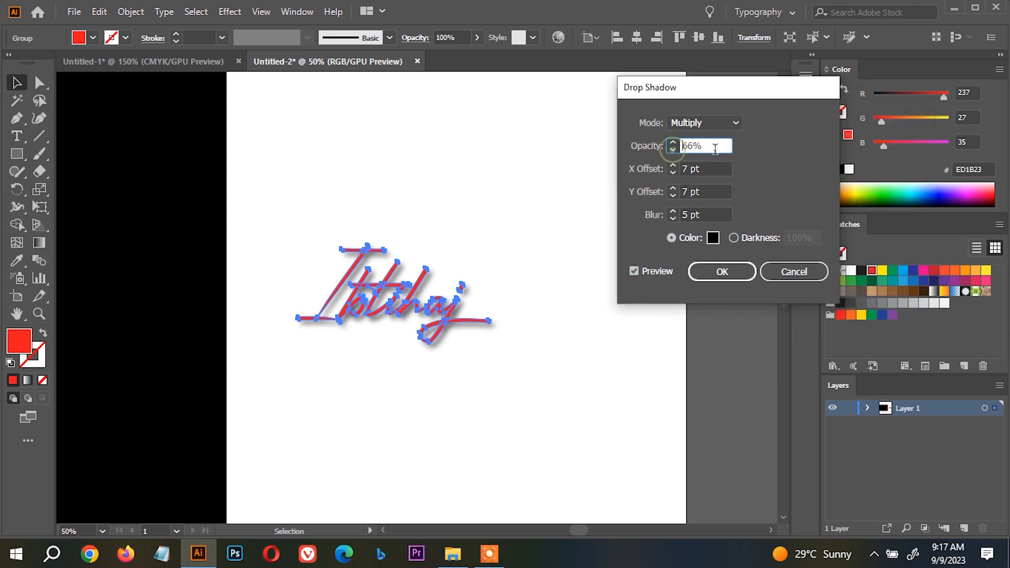
text(20)
key(Tab)
click(681, 146)
text(100)
key(Tab)
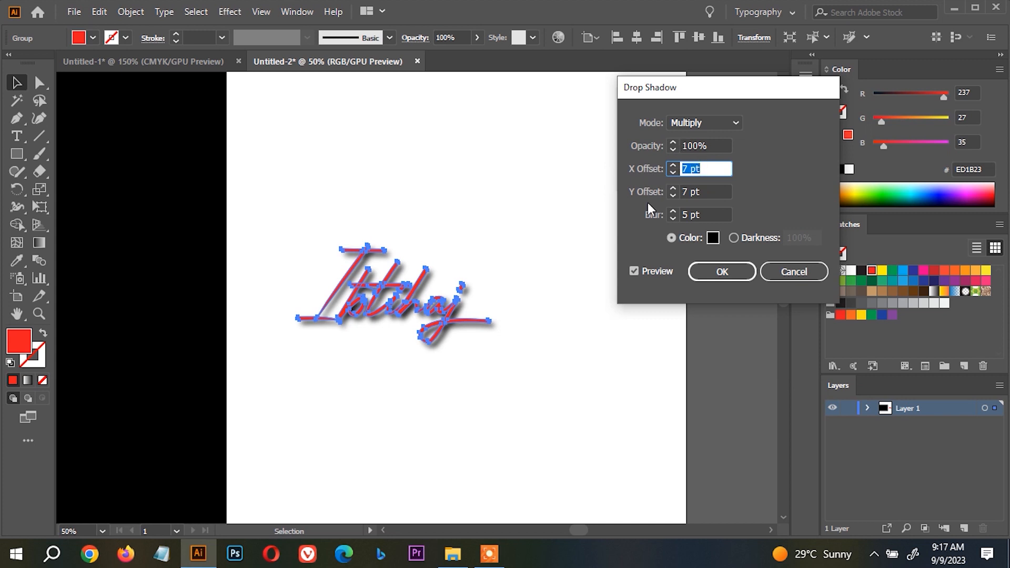
Lower the shadow's X offset to -3 pt, and raise it to 12 pt.
click(673, 173)
click(673, 172)
click(673, 172)
click(673, 173)
click(673, 173)
click(673, 173)
click(673, 173)
click(673, 173)
click(673, 173)
click(673, 173)
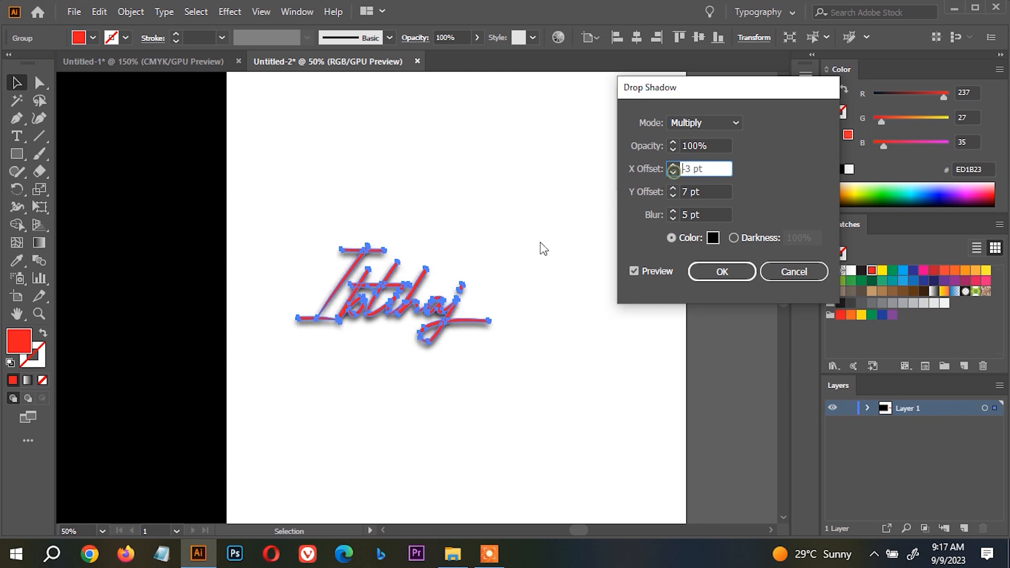
click(673, 165)
click(673, 165)
click(673, 164)
click(673, 164)
click(673, 164)
click(673, 165)
click(673, 164)
click(673, 165)
click(673, 165)
click(673, 164)
click(673, 164)
click(673, 165)
click(673, 165)
click(673, 164)
click(673, 165)
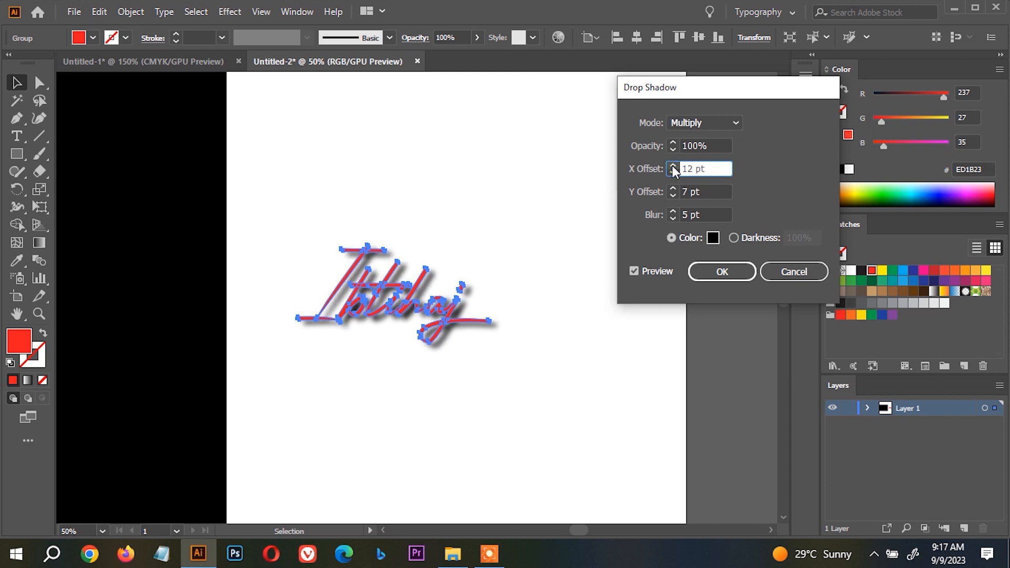
Raise the shadow's Y offset to 19 pt.
click(674, 188)
click(674, 188)
click(674, 188)
click(673, 188)
click(674, 188)
click(674, 188)
click(674, 188)
click(674, 189)
click(674, 188)
click(674, 188)
click(673, 188)
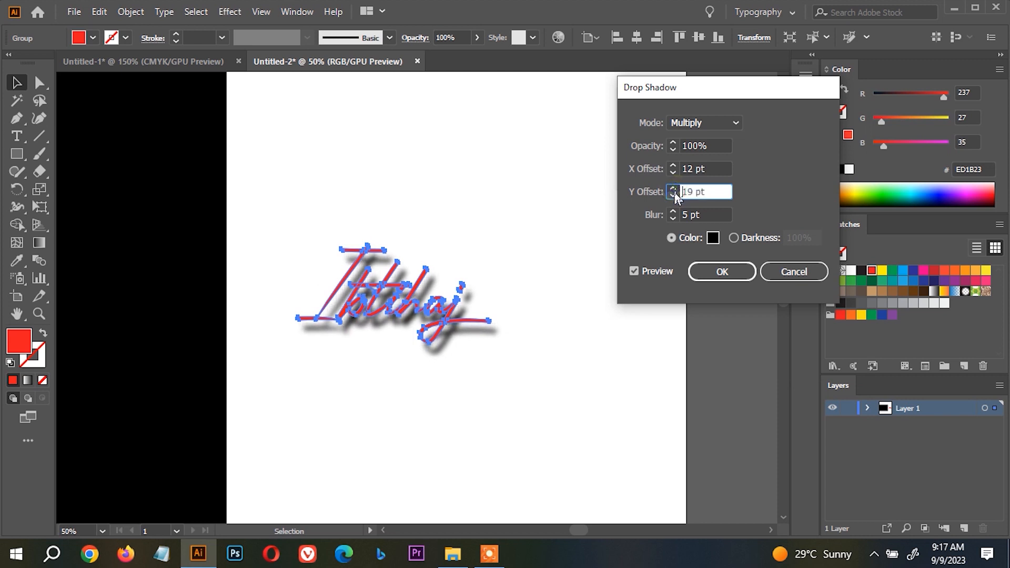
Reduce the shadow's Y offset to 6 pt and its X offset to 7 pt.
click(674, 194)
click(674, 195)
click(674, 195)
click(674, 194)
click(673, 195)
click(673, 195)
click(673, 195)
click(673, 194)
click(674, 194)
click(674, 172)
click(675, 172)
click(675, 171)
click(674, 171)
click(675, 172)
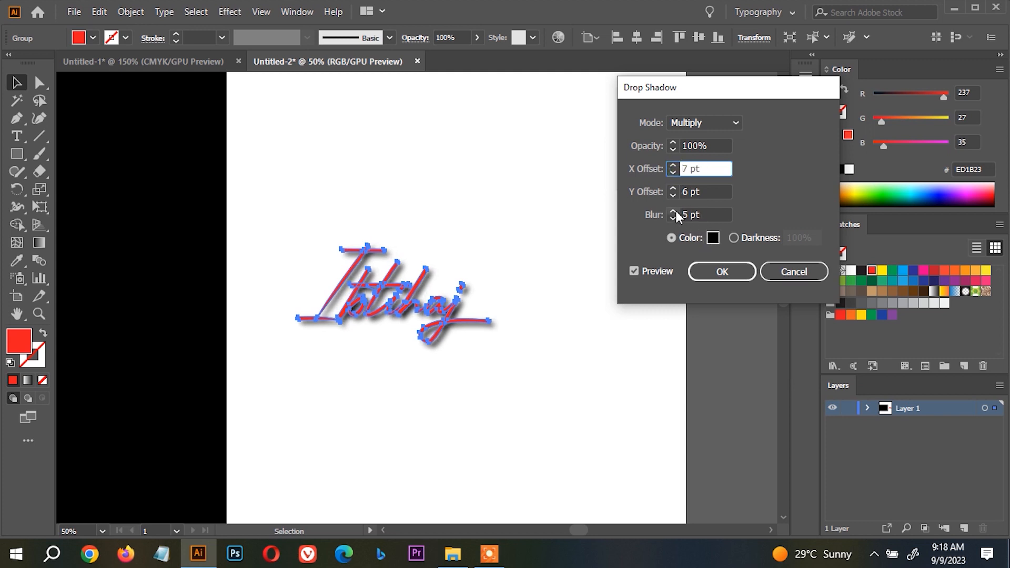
Try higher and lower blur amounts for the shadow, and set the blur to 4 pt.
click(674, 211)
click(674, 210)
click(674, 211)
click(674, 211)
click(673, 218)
click(673, 219)
click(673, 218)
click(673, 218)
click(673, 218)
click(673, 218)
click(673, 219)
click(672, 211)
click(673, 211)
click(673, 211)
click(673, 211)
click(673, 211)
click(672, 211)
click(673, 219)
click(673, 218)
click(673, 218)
click(673, 218)
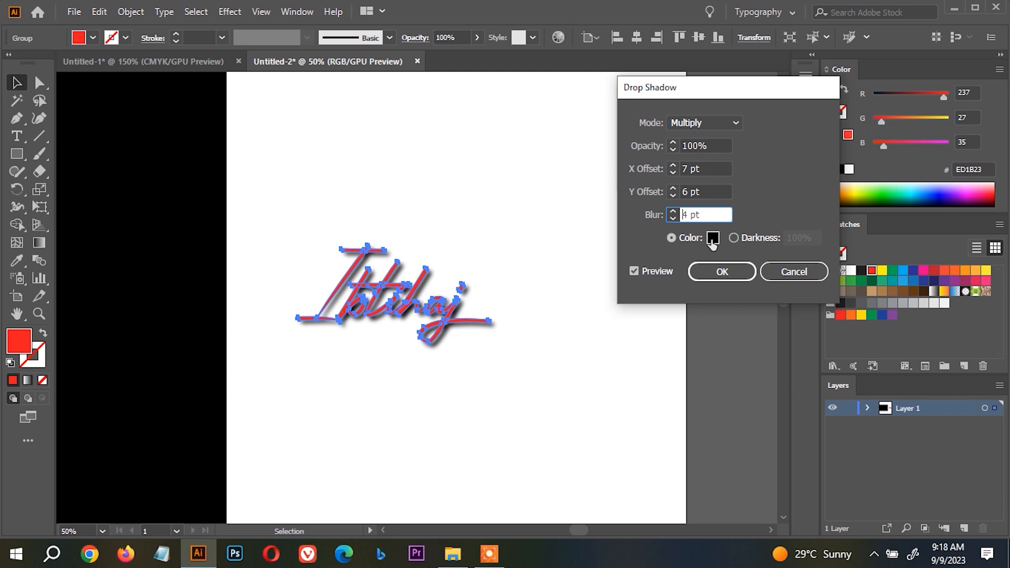
Change the shadow color to dark red 8C1313.
click(712, 242)
drag(706, 209, 752, 139)
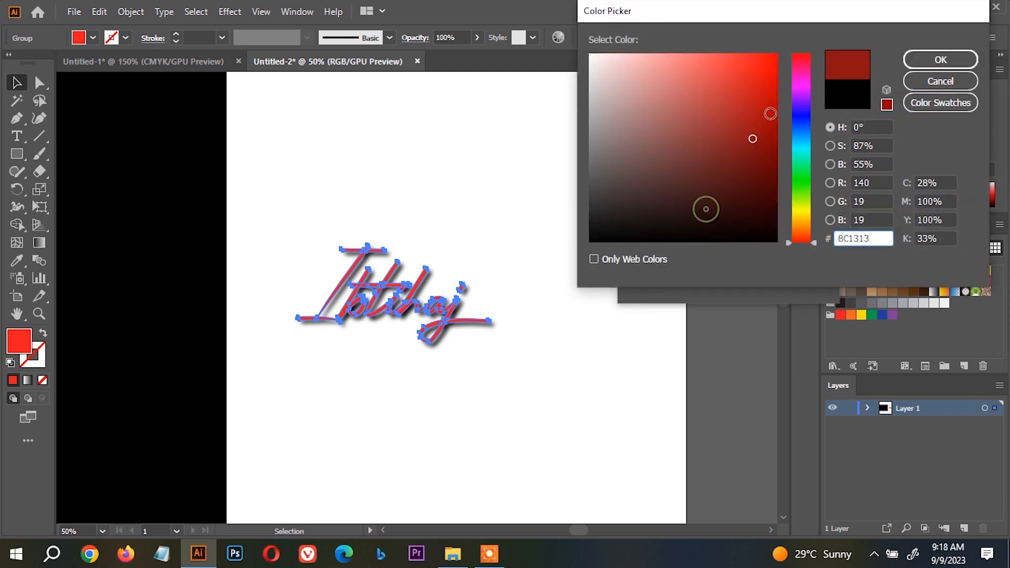
click(920, 60)
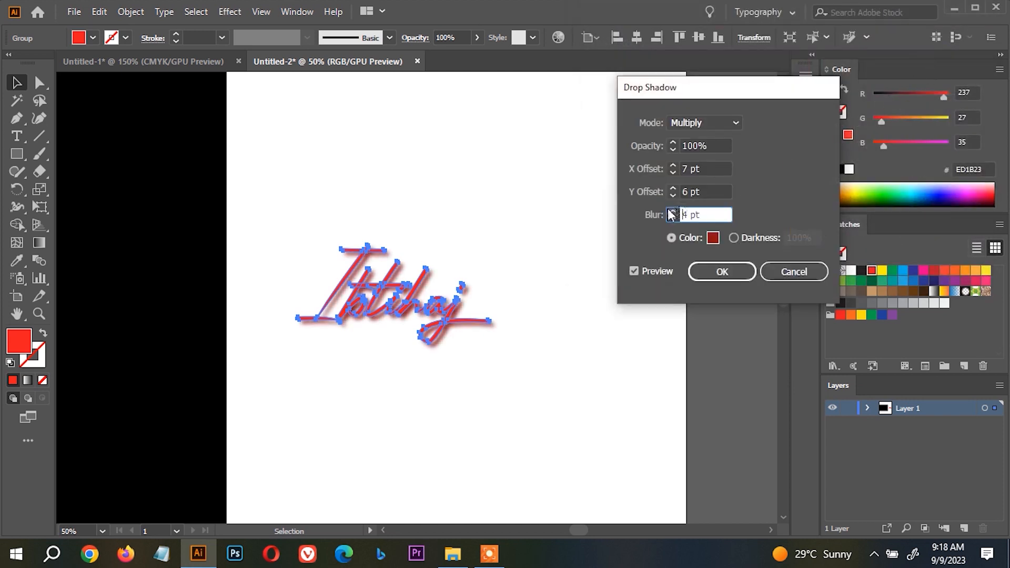
Try the Screen, Overlay and Normal blend modes for the shadow, and cancel the effect.
click(703, 122)
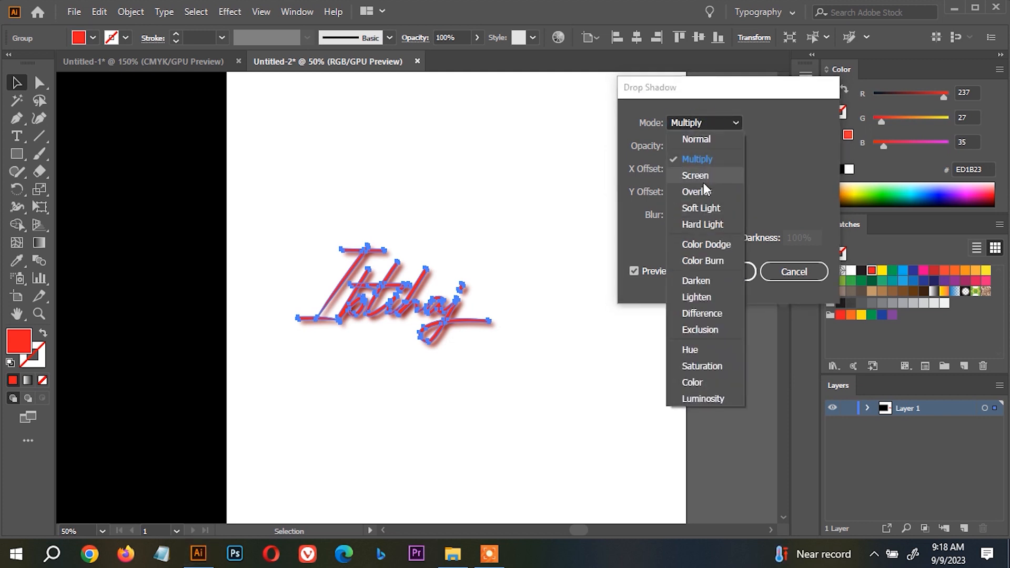
click(703, 176)
click(707, 122)
click(703, 192)
click(694, 122)
click(698, 140)
click(788, 277)
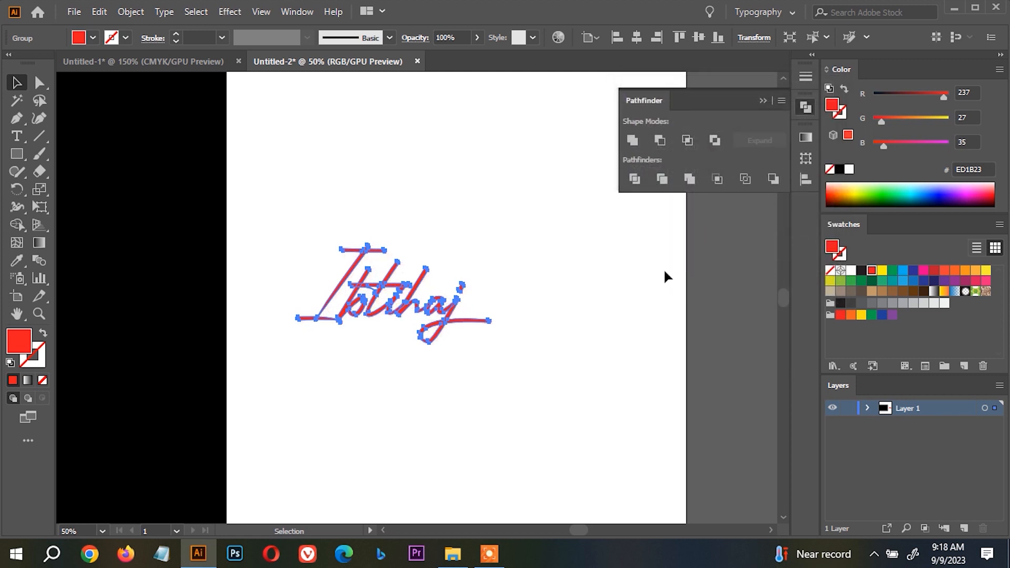
Fill the black rectangle with light orange, move it behind the red name, and reposition the name on it.
click(274, 308)
click(180, 270)
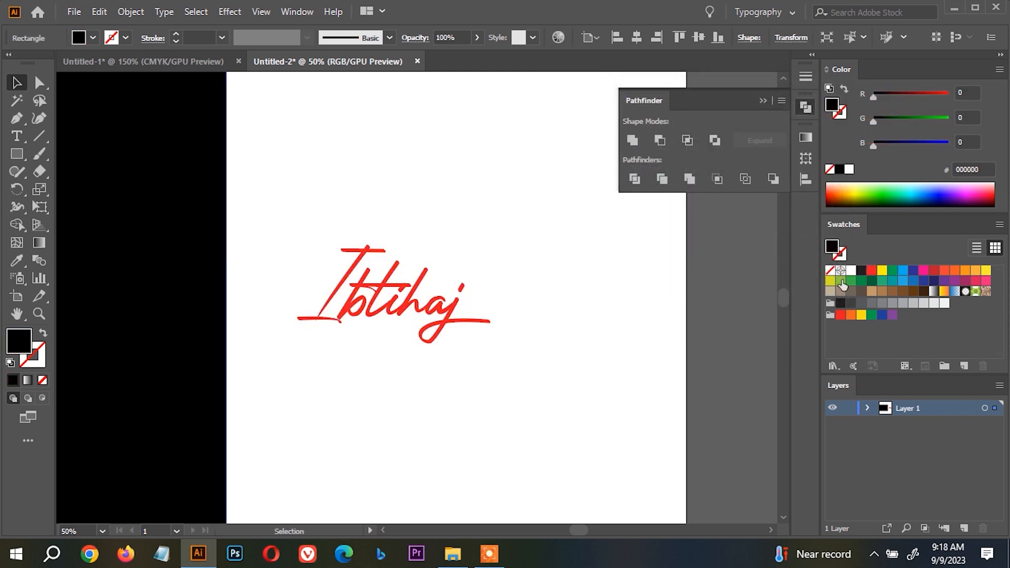
click(974, 269)
drag(219, 260, 559, 286)
drag(474, 319, 434, 306)
Start a Drop Shadow effect on the name over the orange background, with live preview enabled.
click(230, 12)
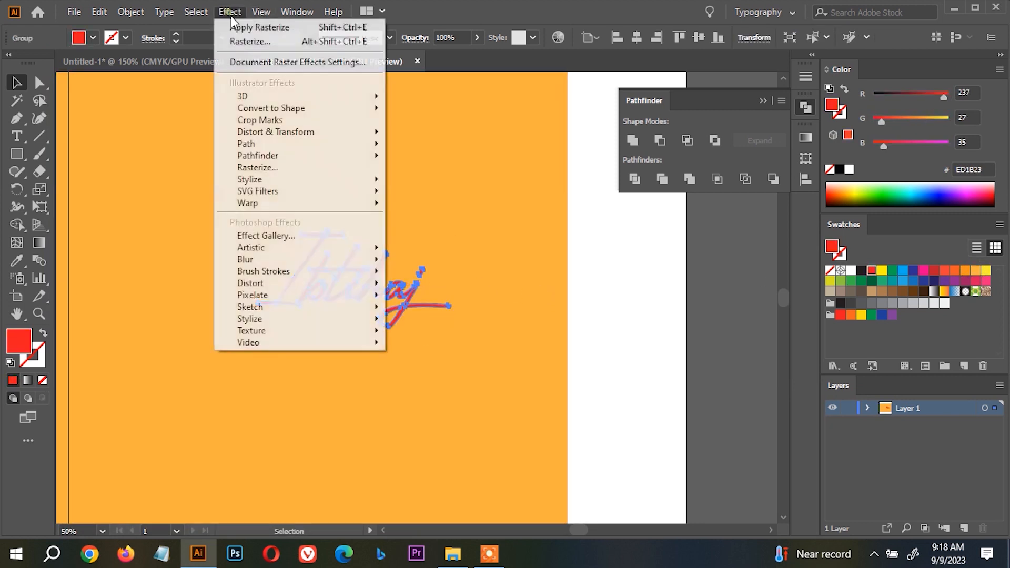
mouse_move(341, 178)
click(459, 184)
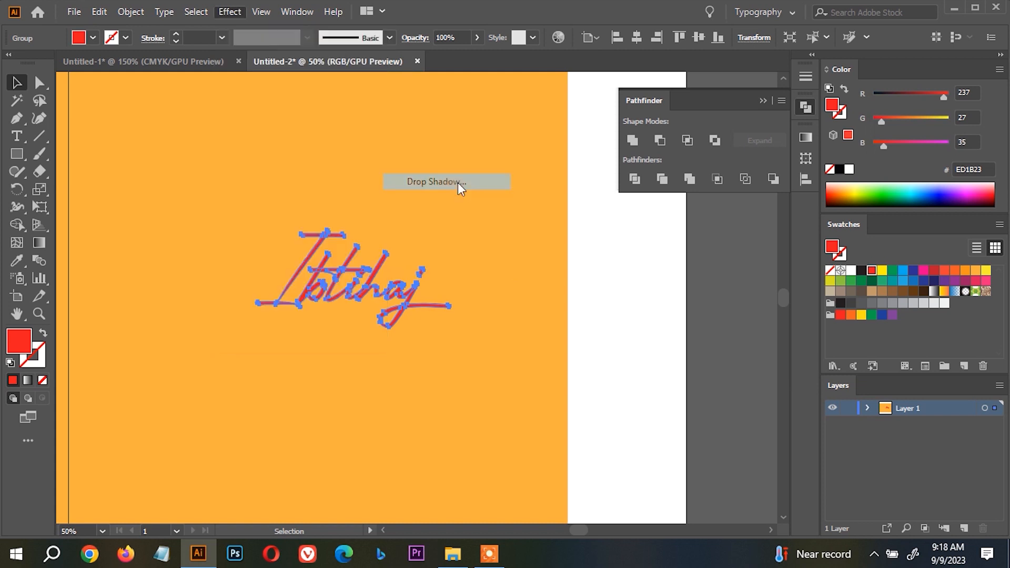
click(648, 270)
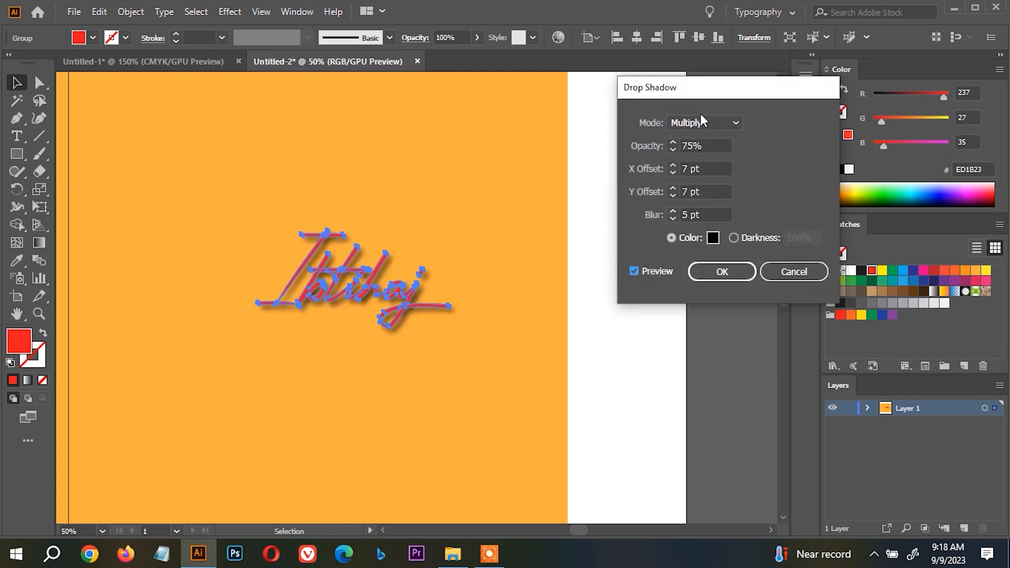
Try the Screen and Normal blend modes for the shadow, and return it to Multiply.
click(701, 120)
click(705, 160)
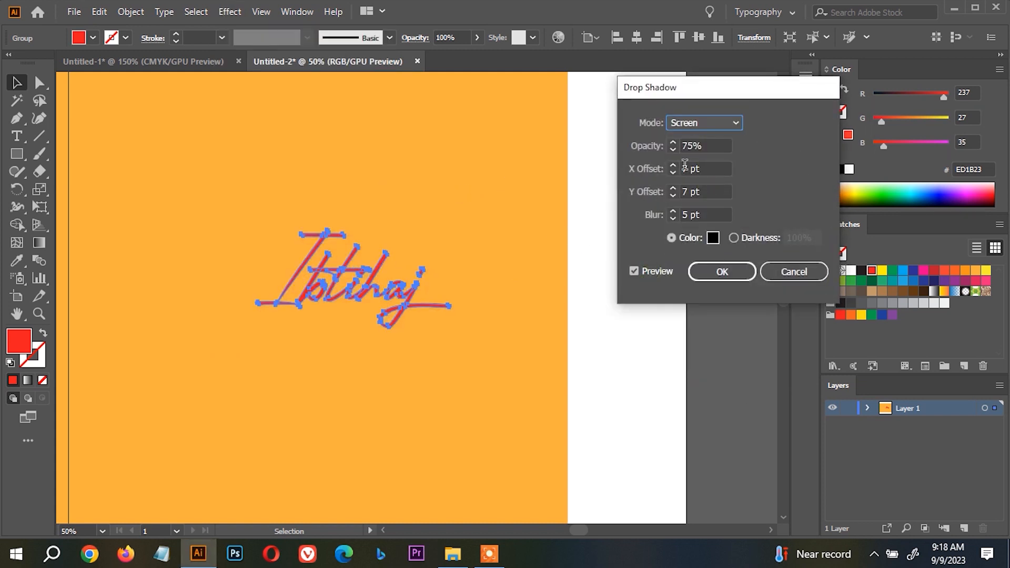
click(717, 128)
click(715, 138)
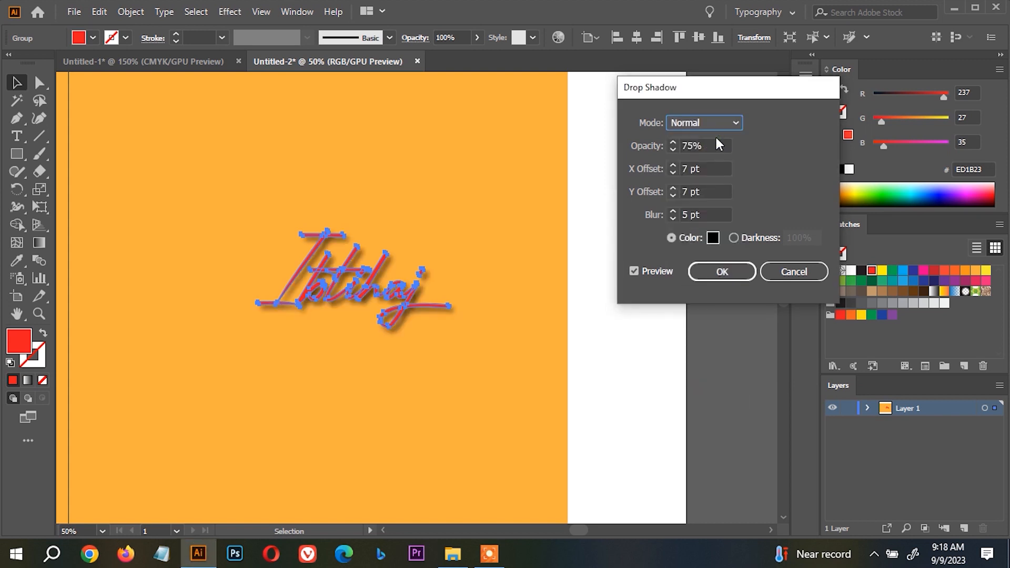
click(718, 122)
click(718, 157)
Compare the shadow in Screen and Overlay modes, and switch it back to Multiply.
click(716, 123)
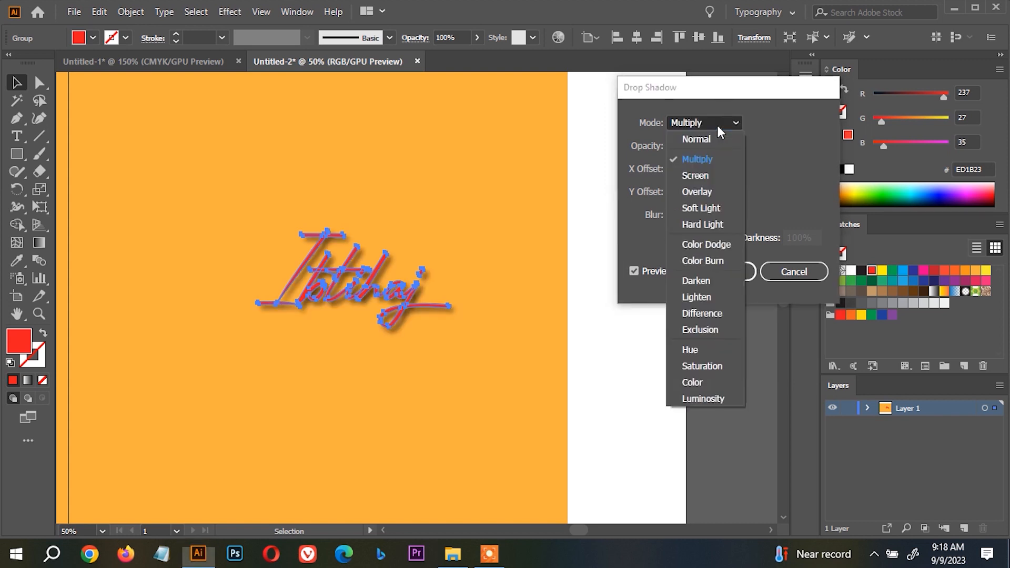
click(712, 177)
click(714, 121)
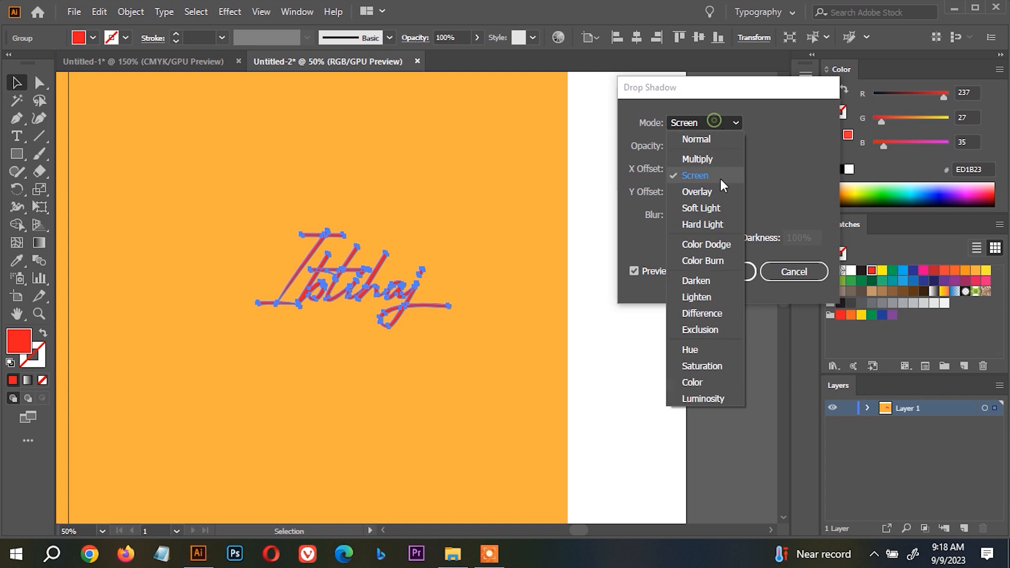
click(718, 190)
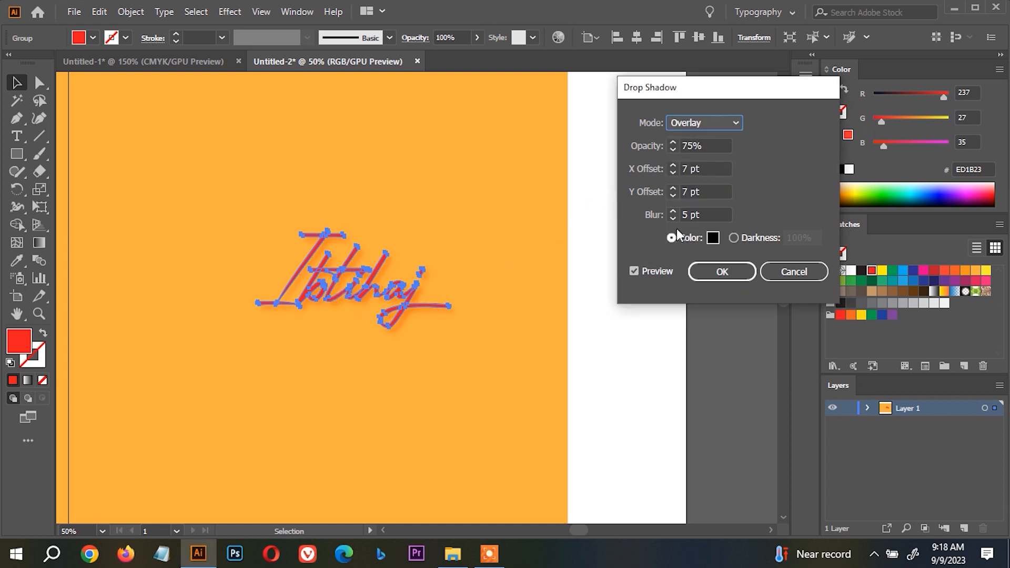
click(717, 124)
click(715, 157)
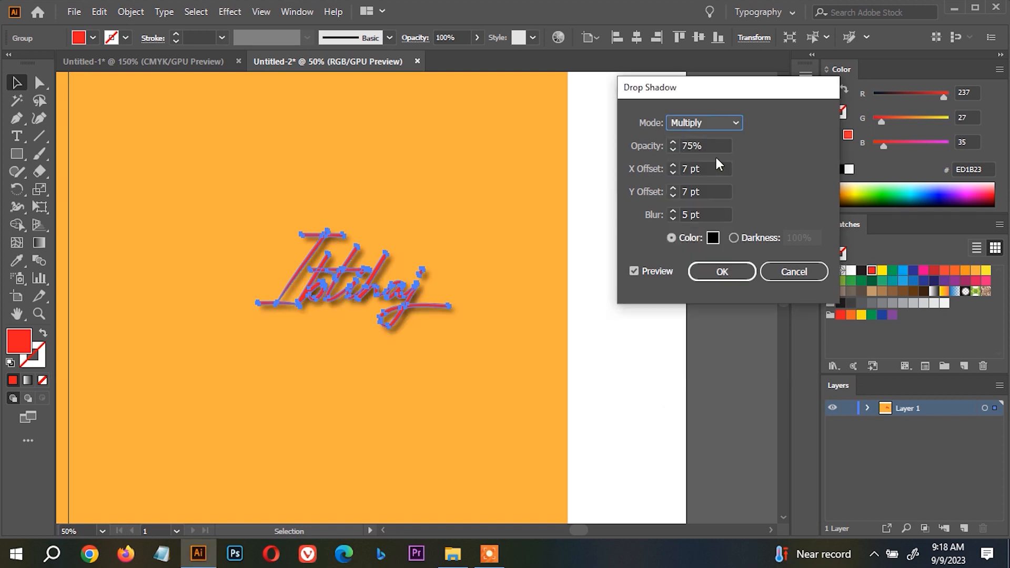
Try the Overlay, Soft Light and Hard Light blend modes for the name's drop shadow.
click(722, 127)
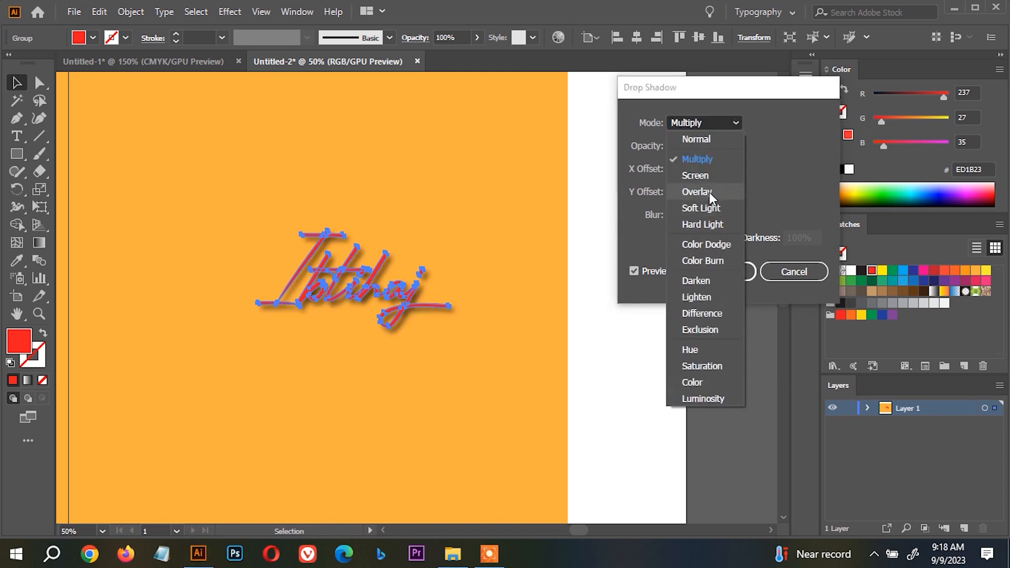
click(710, 191)
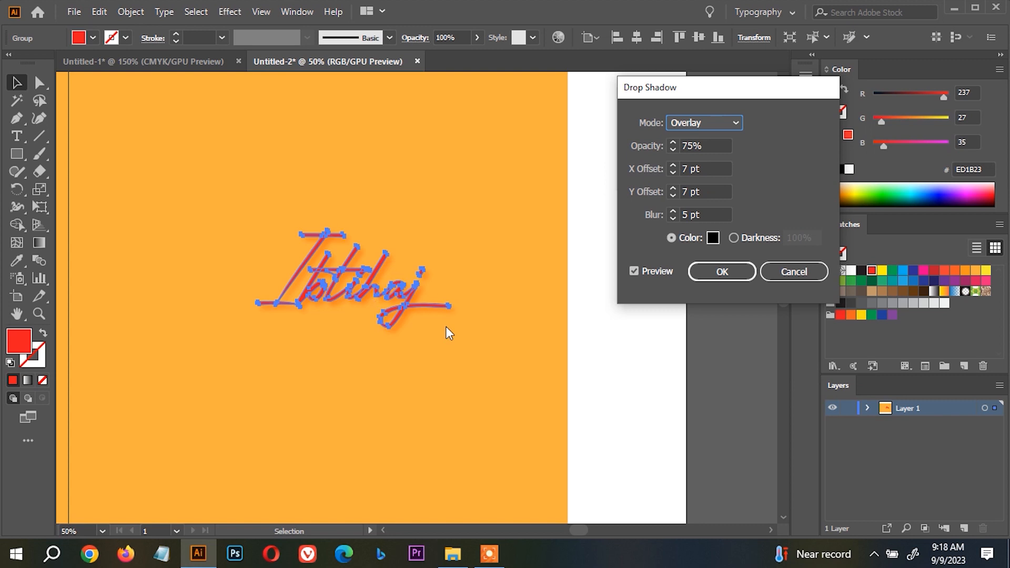
click(718, 128)
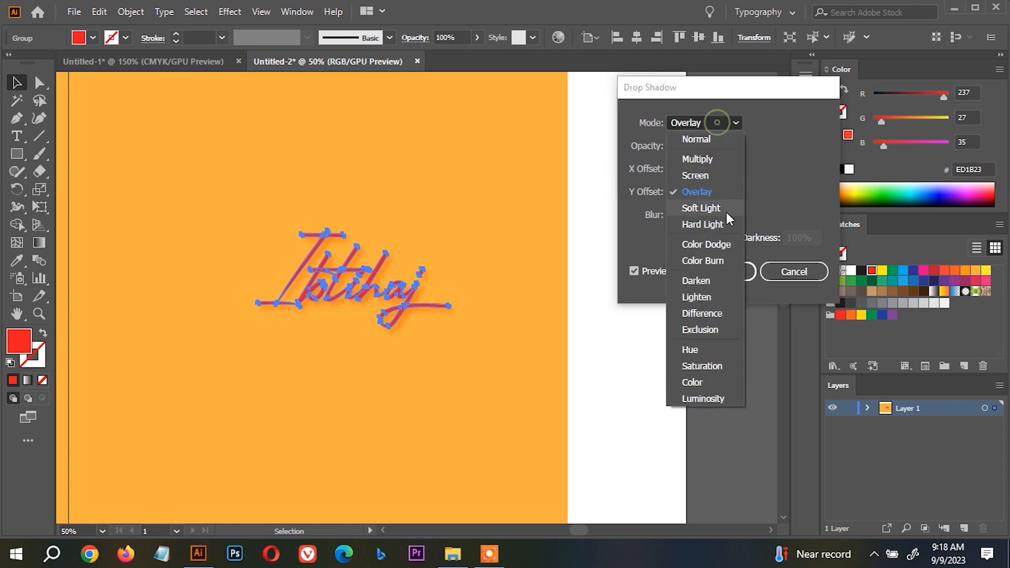
click(720, 208)
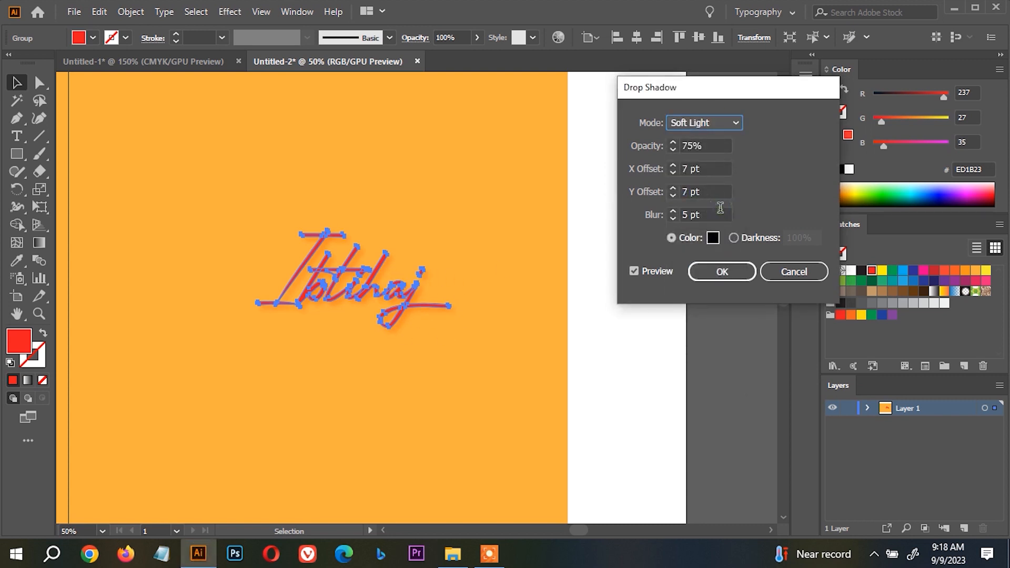
click(723, 127)
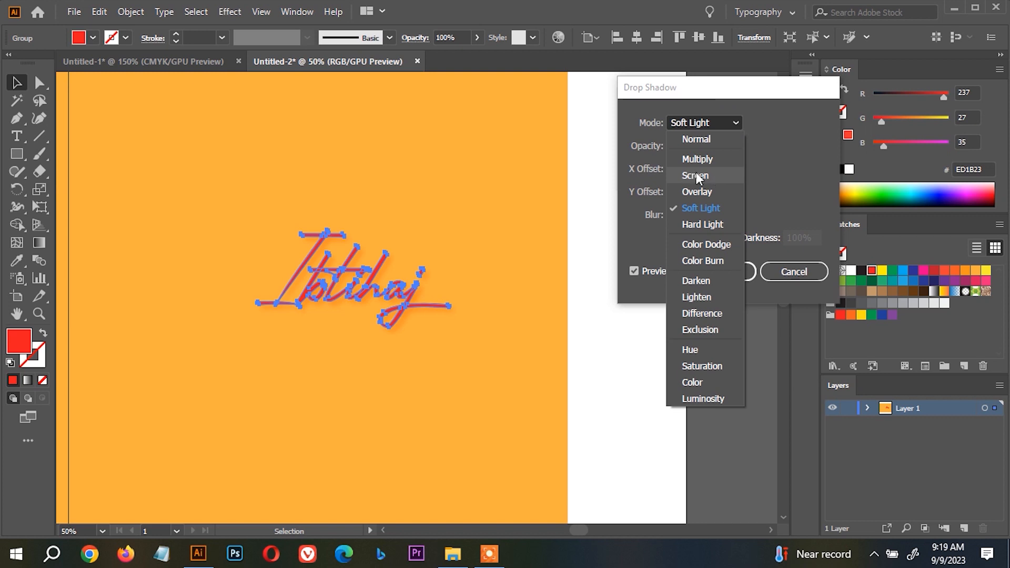
click(720, 223)
Try the Color Dodge, Color Burn, Darken and Lighten blend modes for the name's drop shadow.
click(711, 120)
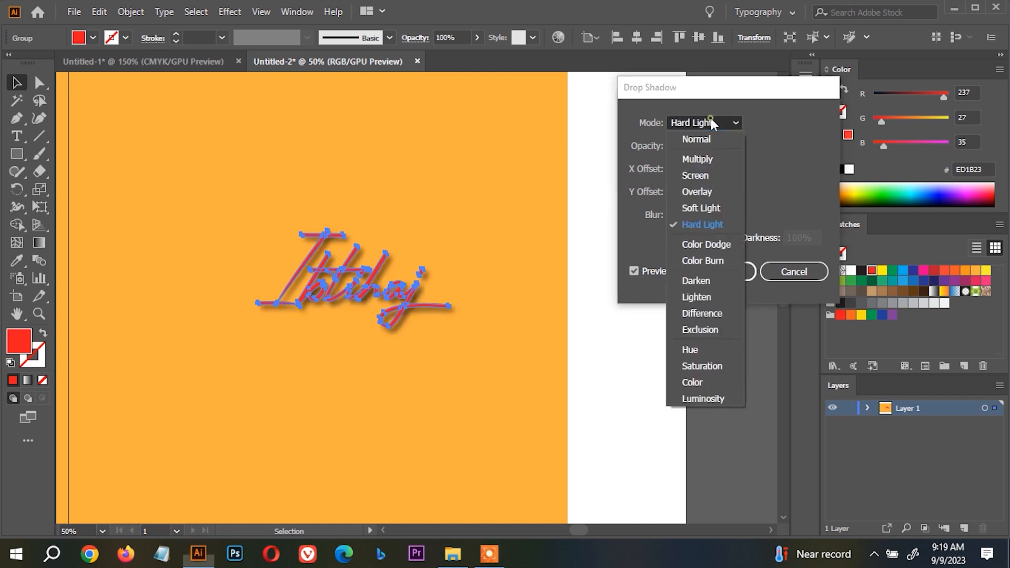
click(723, 244)
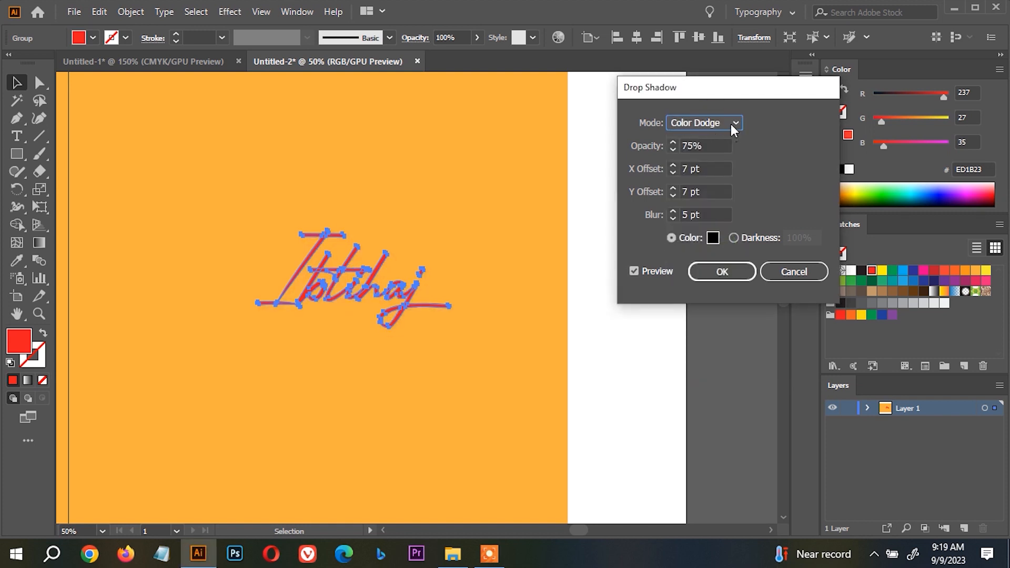
click(730, 124)
click(711, 264)
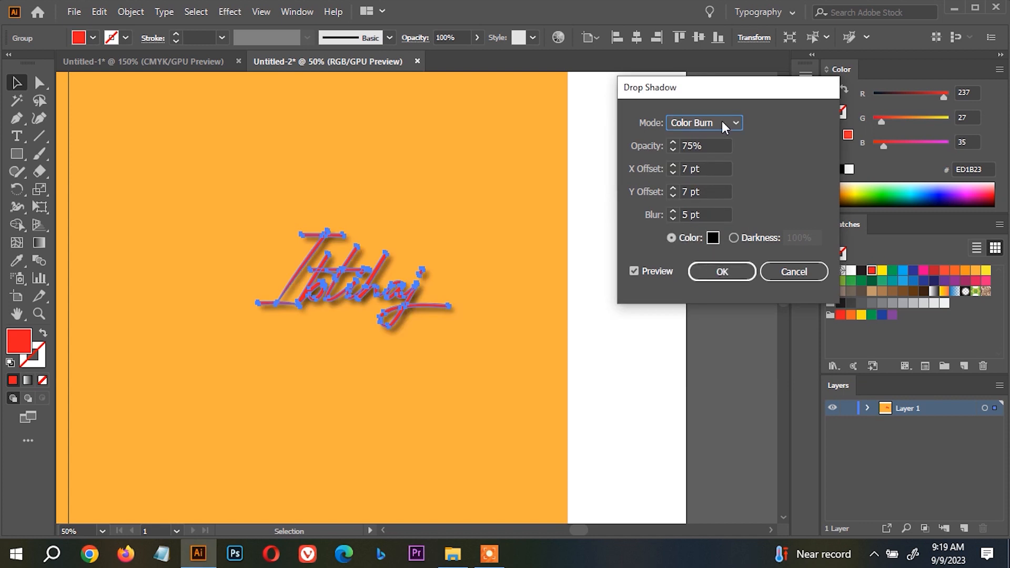
click(731, 125)
click(714, 280)
click(719, 123)
click(717, 297)
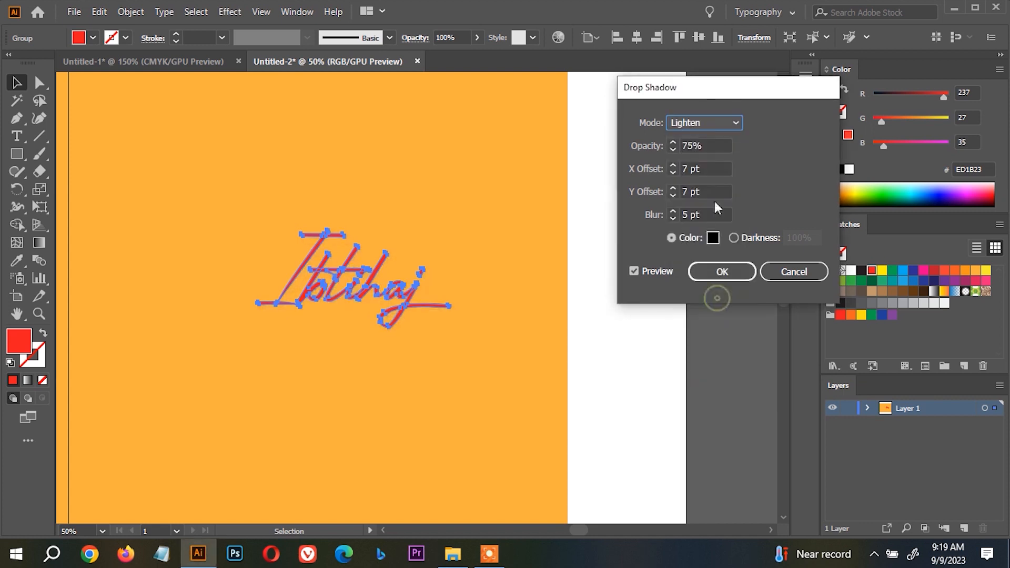
Return the shadow's blend mode to Multiply, apply the drop shadow, and deselect the name.
click(737, 123)
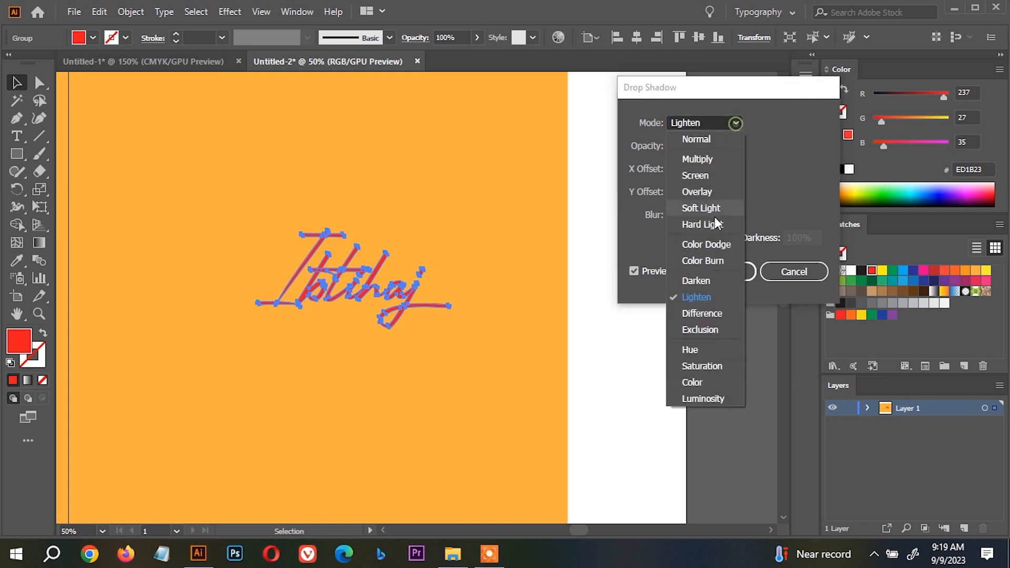
click(721, 157)
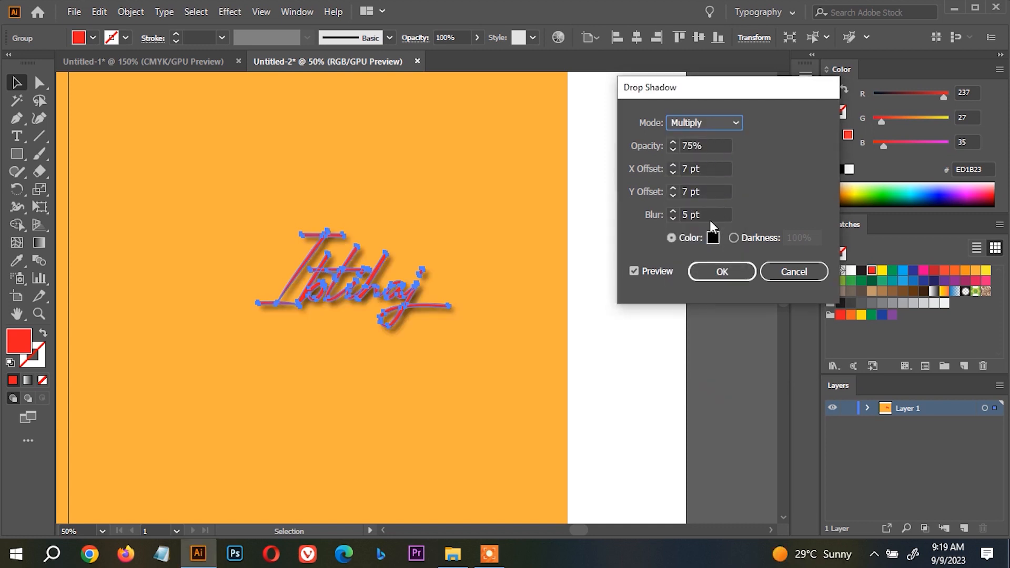
click(715, 272)
click(651, 336)
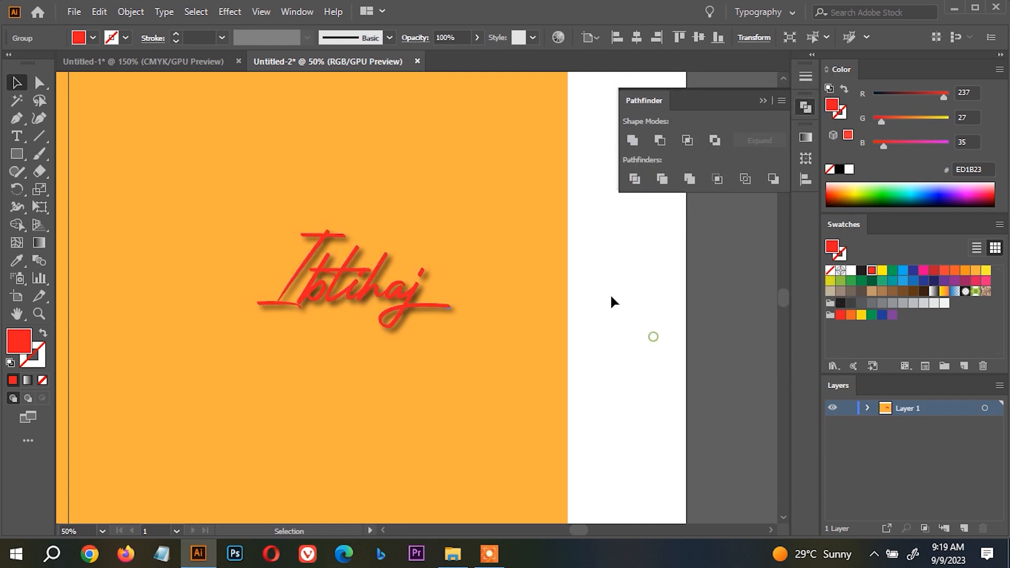
Undo the drop shadow on the name together with the orange background edits.
drag(430, 290, 520, 262)
drag(649, 329, 377, 171)
key(ctrl+z)
key(ctrl+z)
key(ctrl+z)
key(ctrl+z)
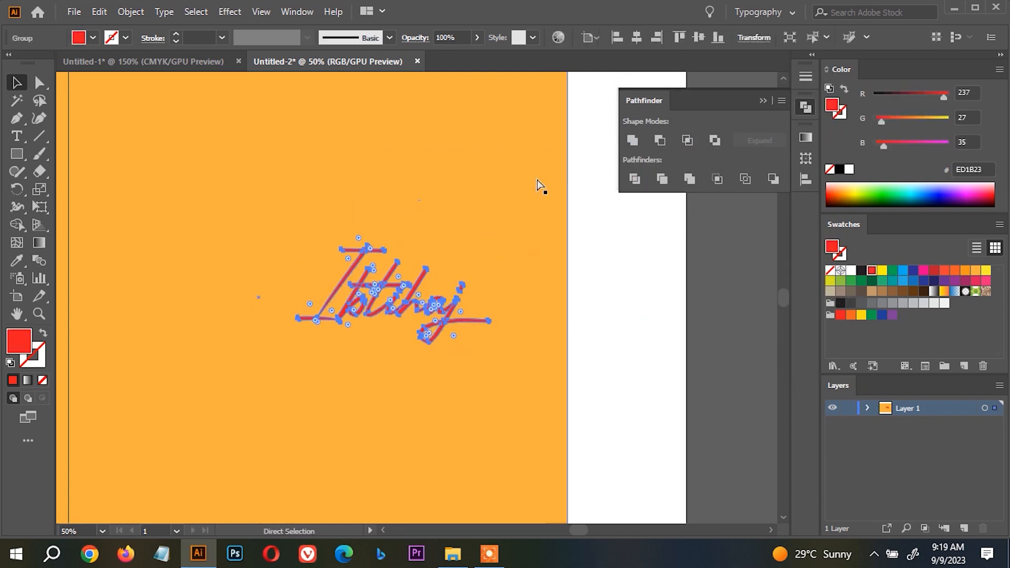
Preview a Feather effect with a 5 pt radius on the red name, and cancel it.
click(362, 247)
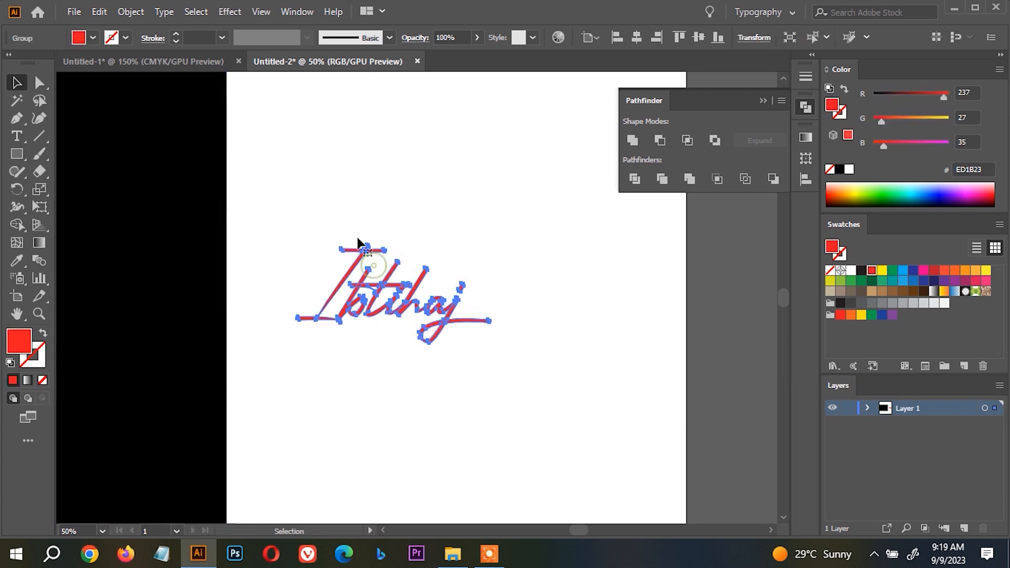
click(229, 12)
mouse_move(364, 182)
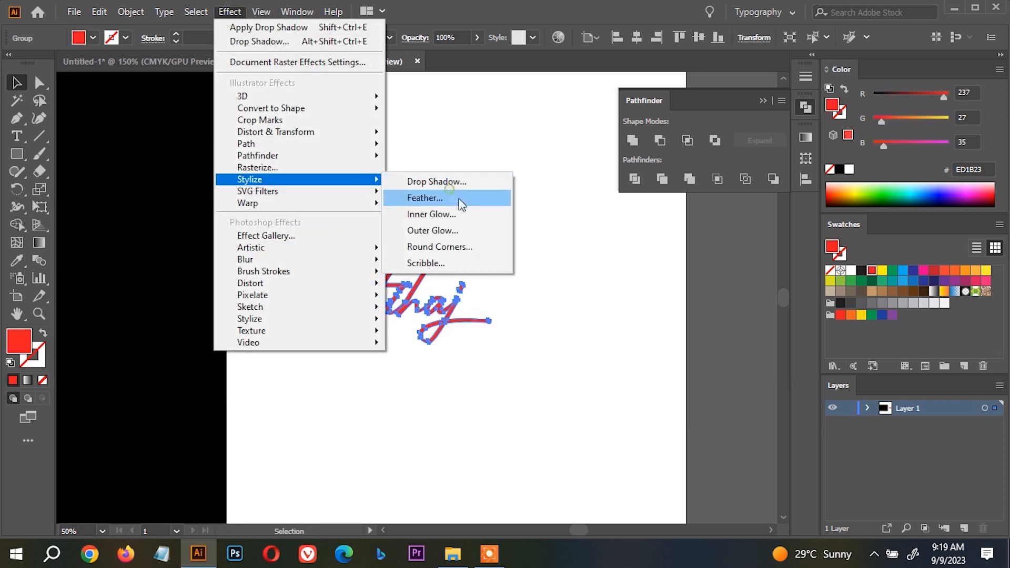
click(474, 199)
click(507, 278)
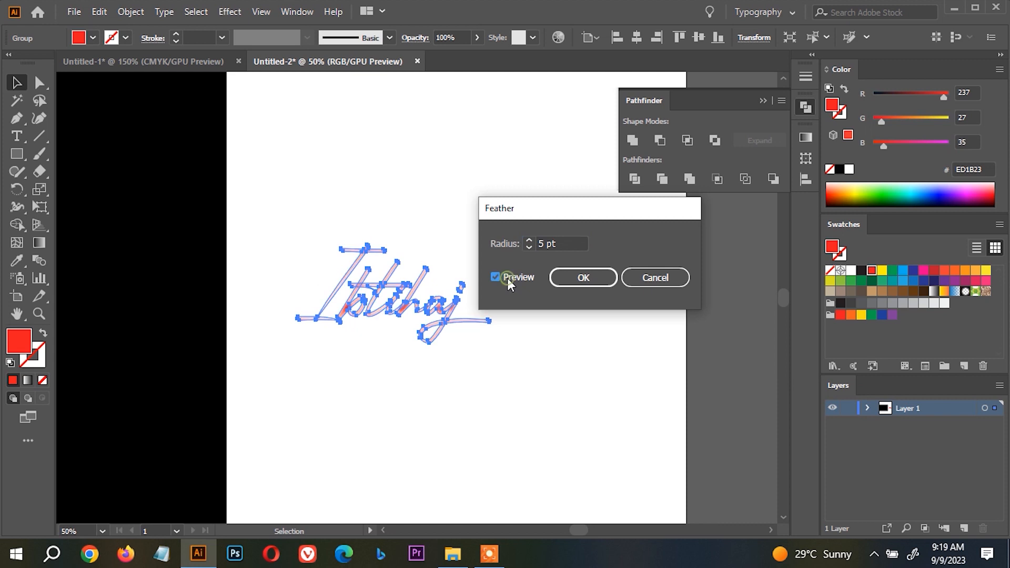
drag(545, 210, 636, 174)
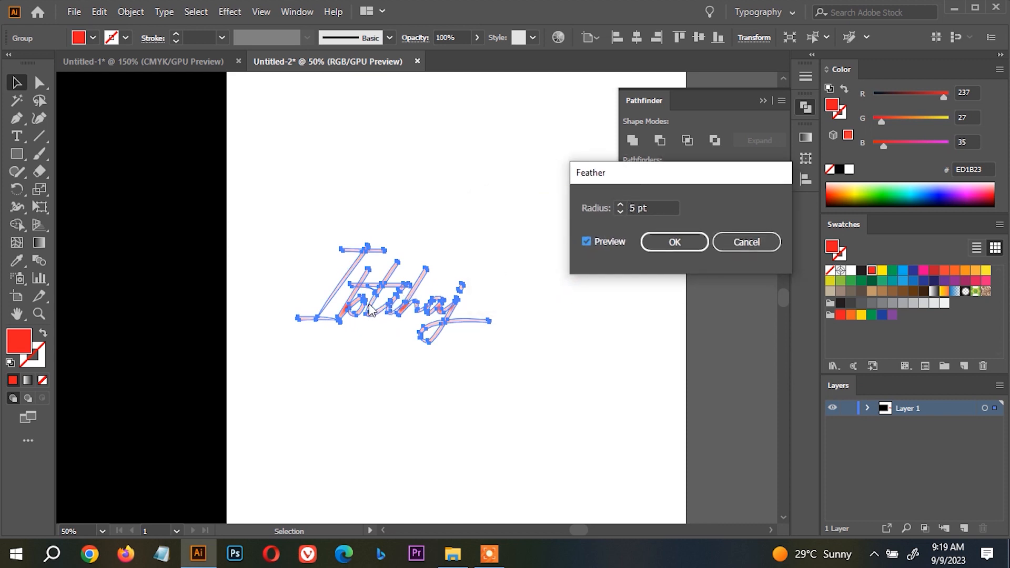
click(757, 240)
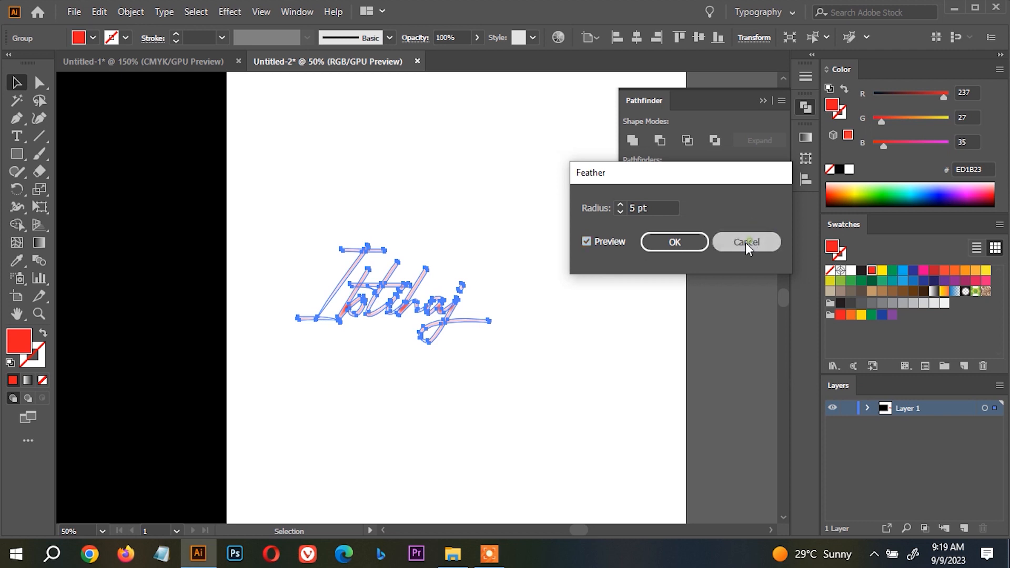
Move the red name higher on the artboard and draw a red square below it.
drag(446, 294, 482, 171)
click(16, 153)
drag(311, 284, 440, 413)
key(v)
Apply a Feather effect with a 44 pt radius to the red square, using live preview.
click(230, 12)
mouse_move(371, 179)
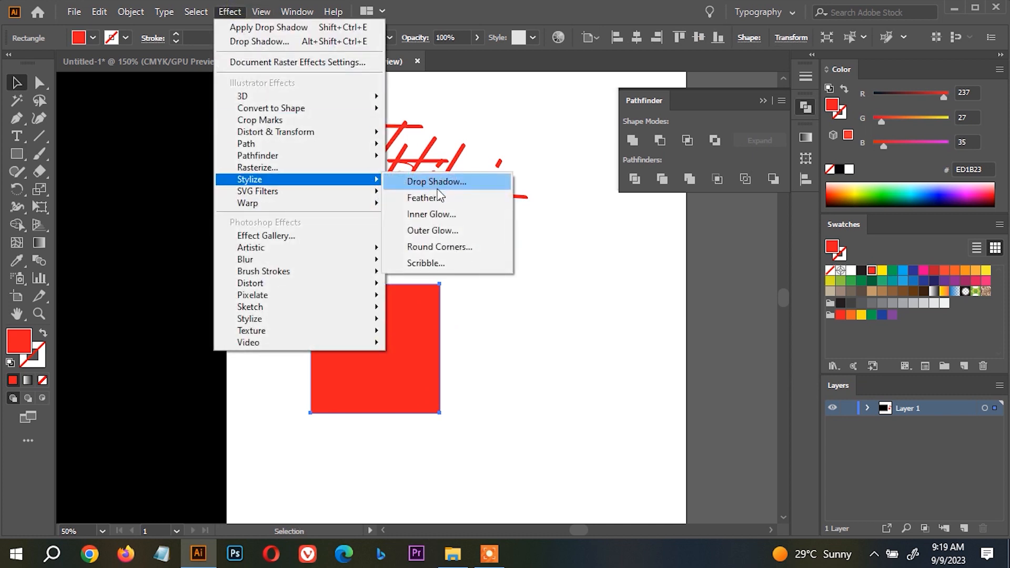
click(502, 197)
click(598, 241)
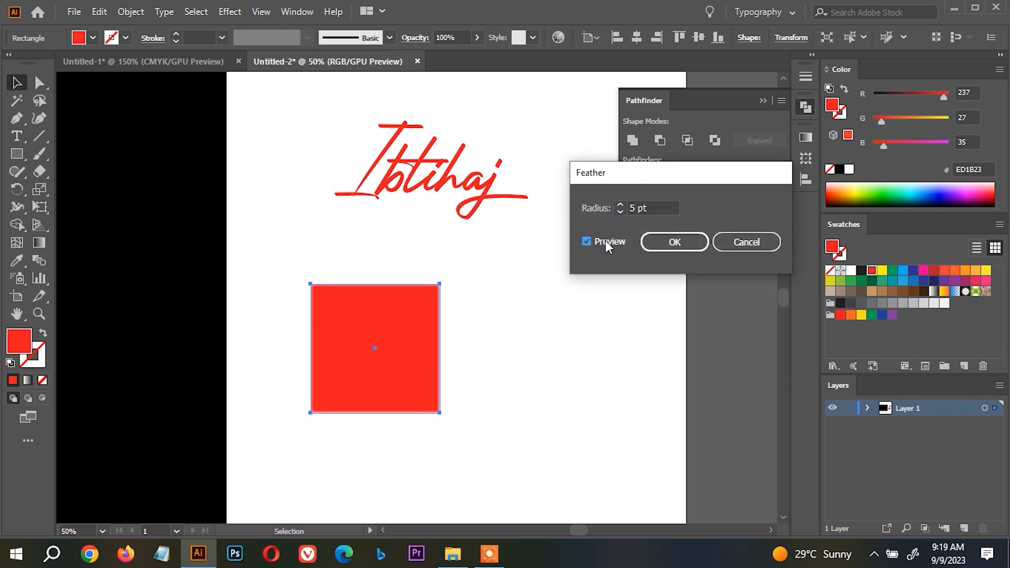
click(619, 204)
click(620, 204)
click(619, 204)
click(620, 204)
click(620, 204)
click(619, 204)
click(620, 205)
click(620, 205)
click(620, 205)
click(620, 205)
click(620, 205)
click(620, 205)
click(620, 205)
click(620, 205)
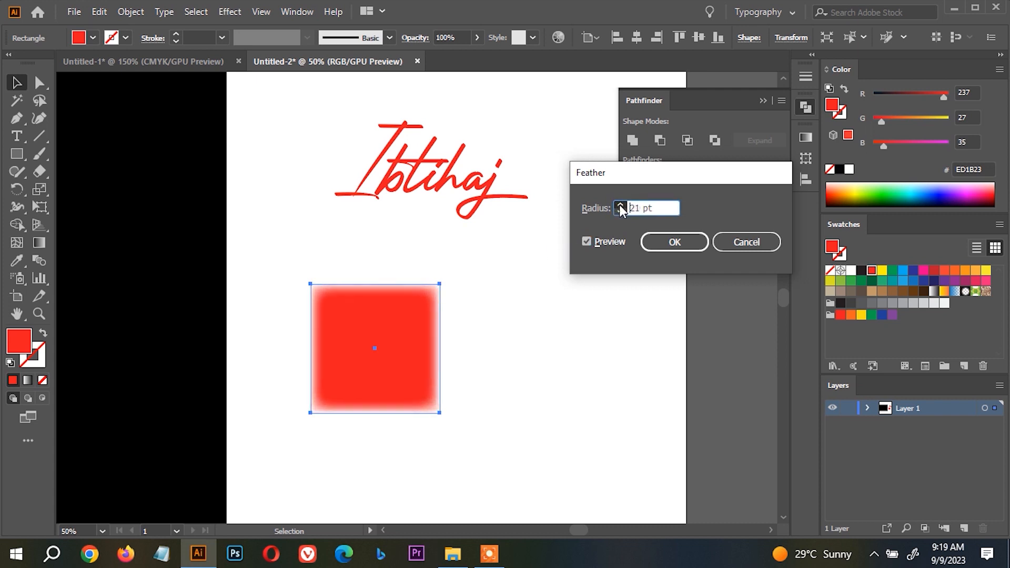
click(620, 205)
click(620, 205)
click(620, 205)
click(620, 205)
click(620, 205)
click(619, 205)
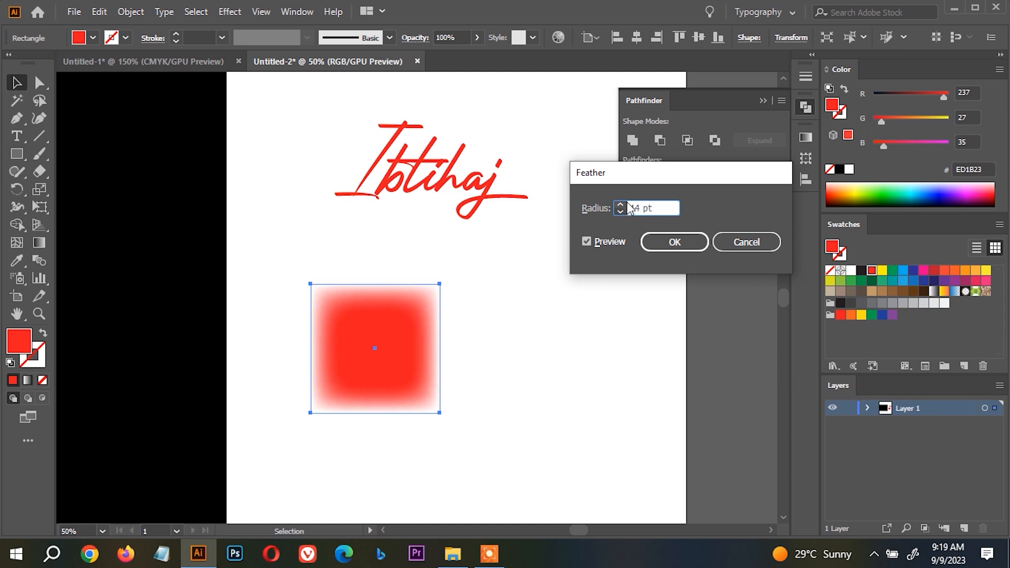
click(675, 242)
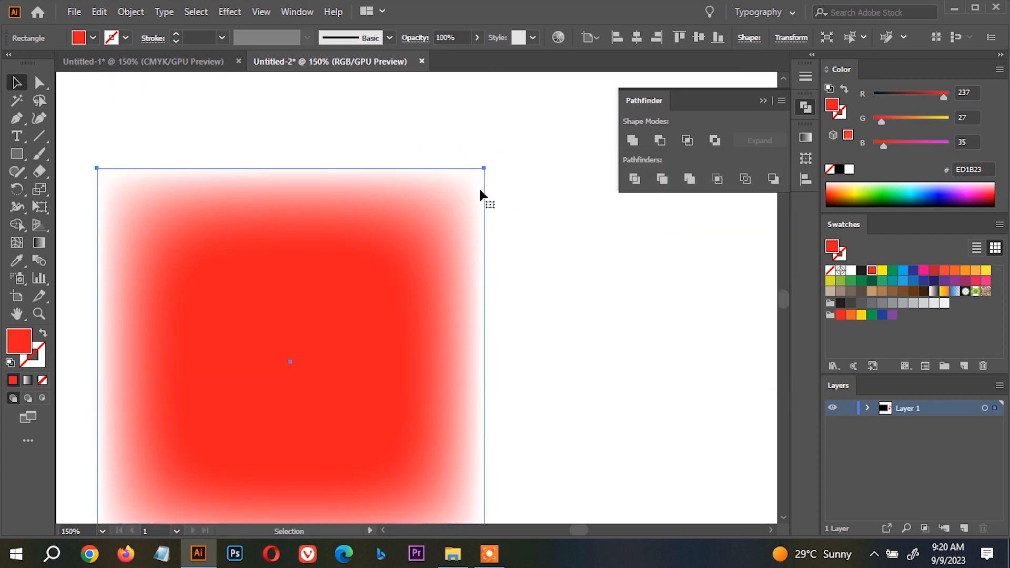
Undo the Feather effect on the red square.
key(ctrl+minus)
key(ctrl+minus)
key(ctrl+z)
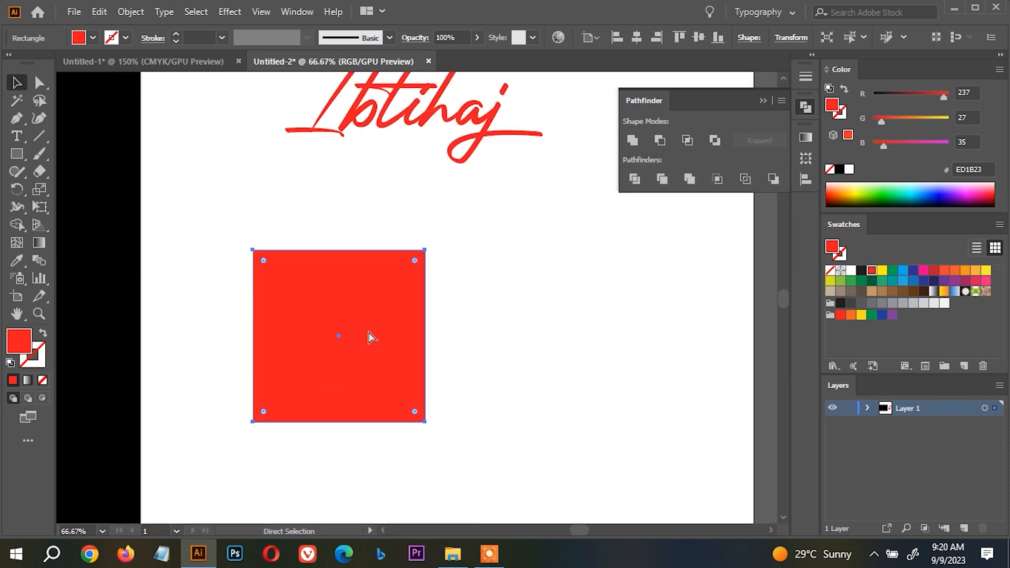
Start an Inner Glow effect on the red square with live preview, and set the glow colour to light pink FFA4A4.
click(227, 11)
mouse_move(361, 180)
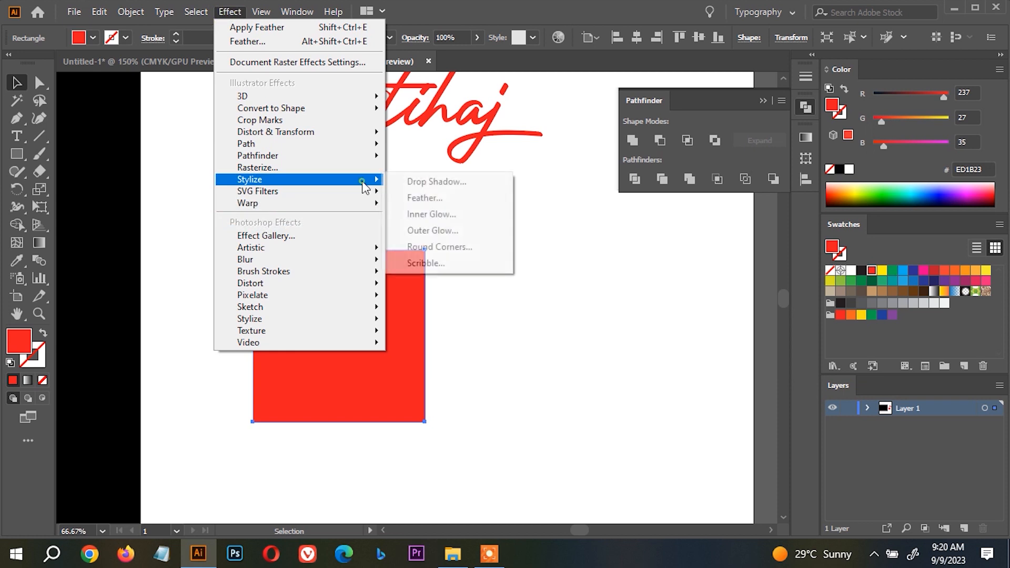
click(436, 214)
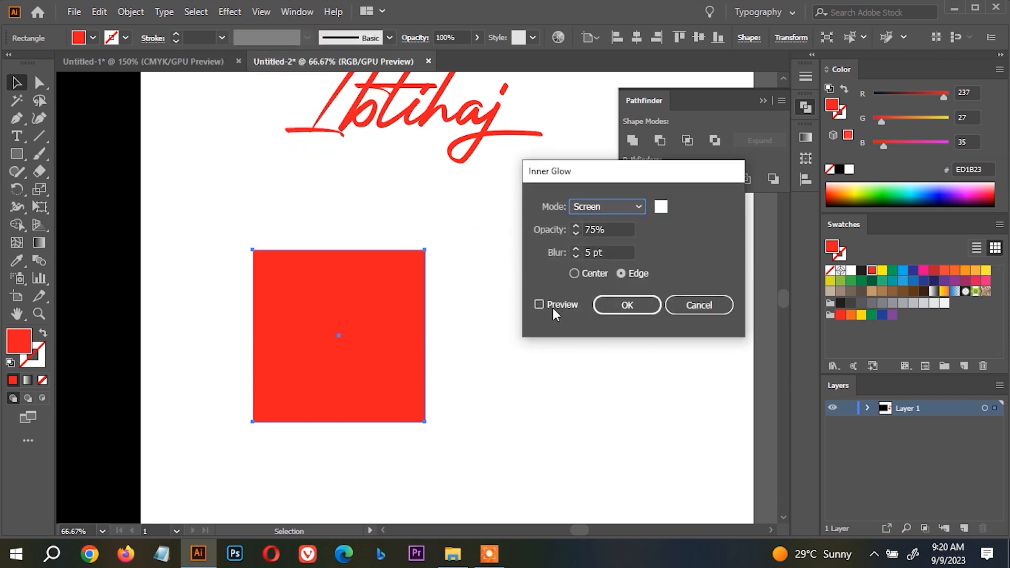
click(552, 308)
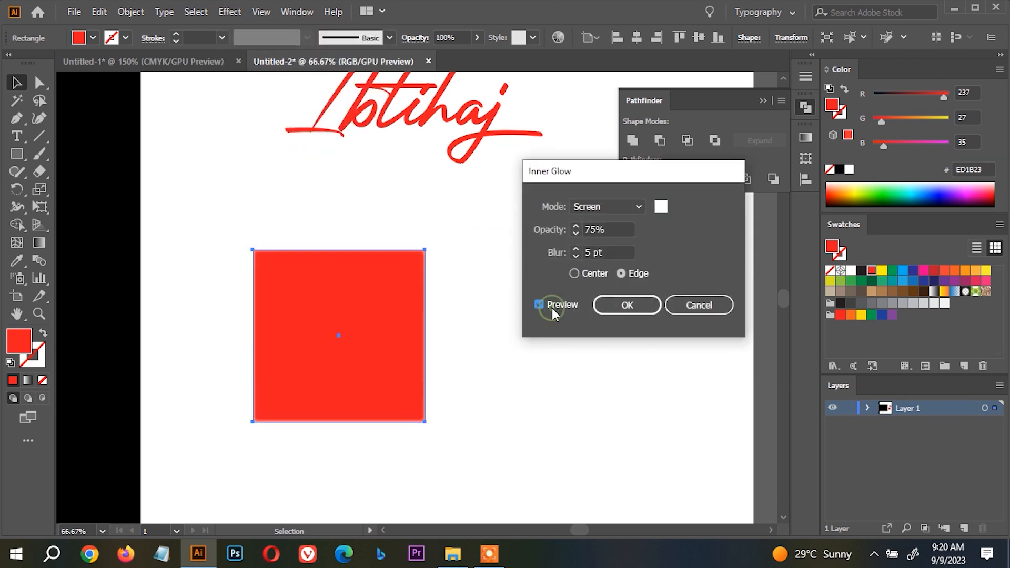
click(662, 210)
drag(772, 94, 657, 49)
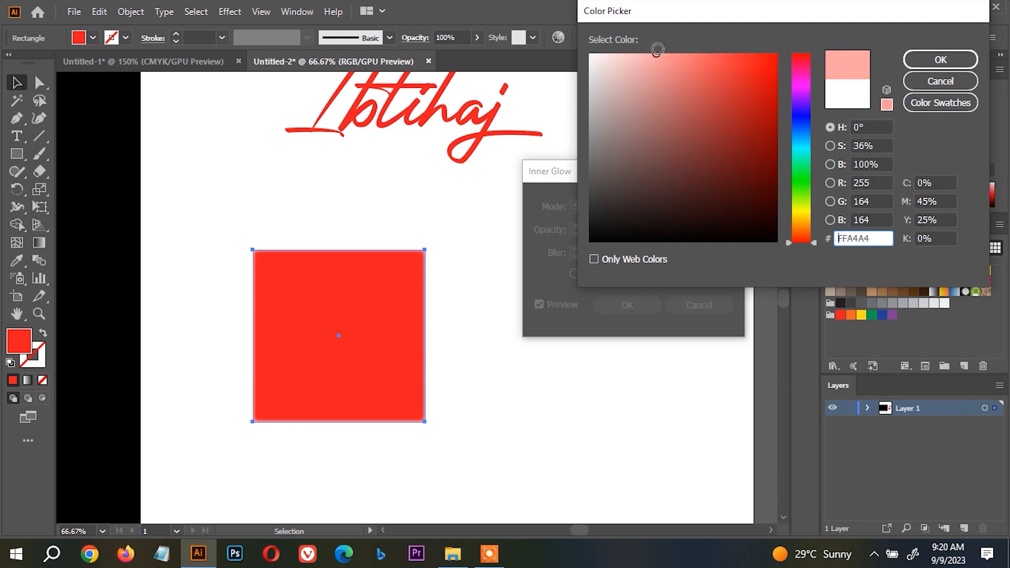
click(941, 59)
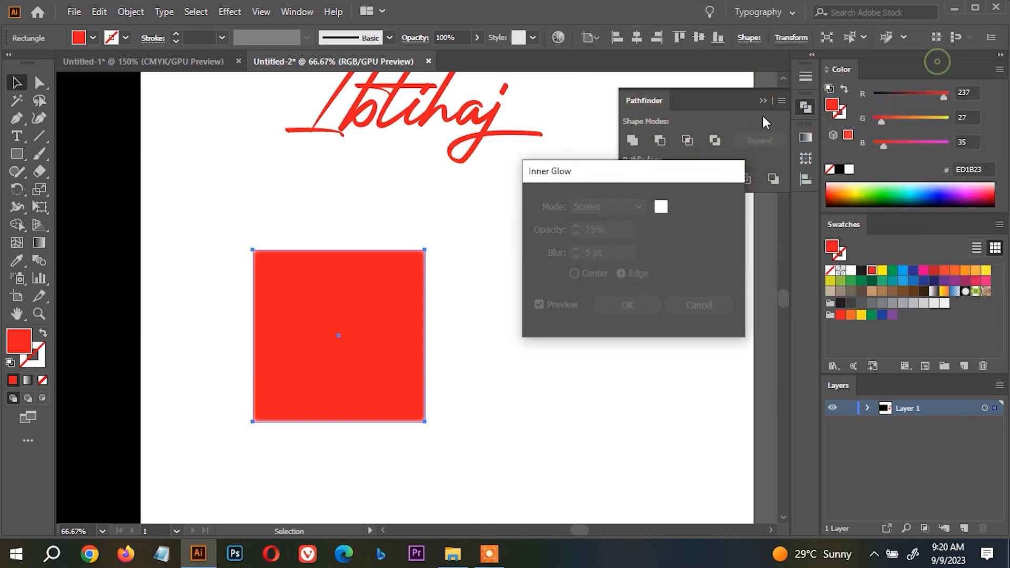
Set the inner glow's blur to 12 pt, try the Center origin, and return it to Edge.
click(575, 249)
click(575, 249)
click(575, 249)
click(575, 249)
click(575, 249)
click(575, 249)
click(575, 249)
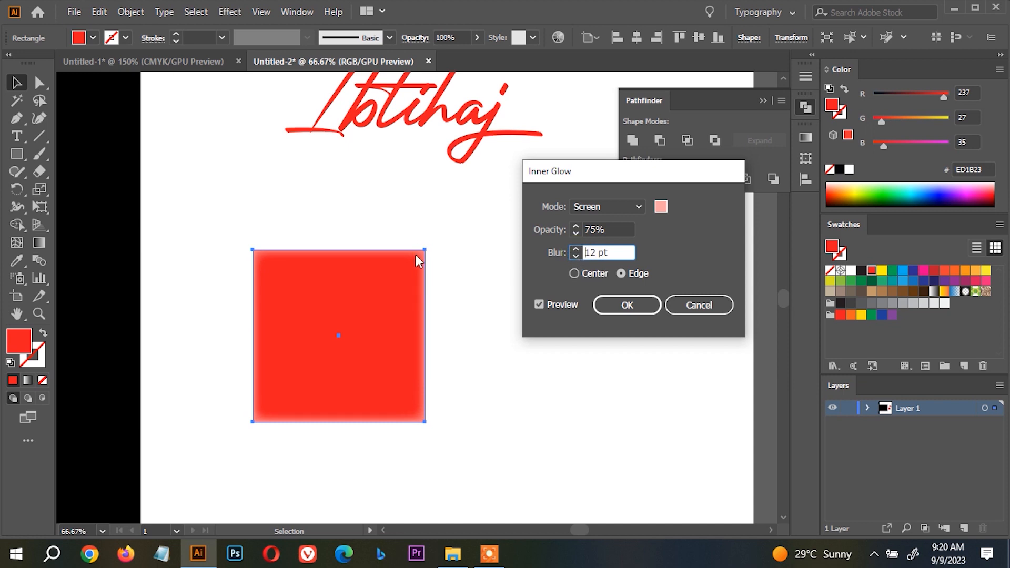
click(589, 273)
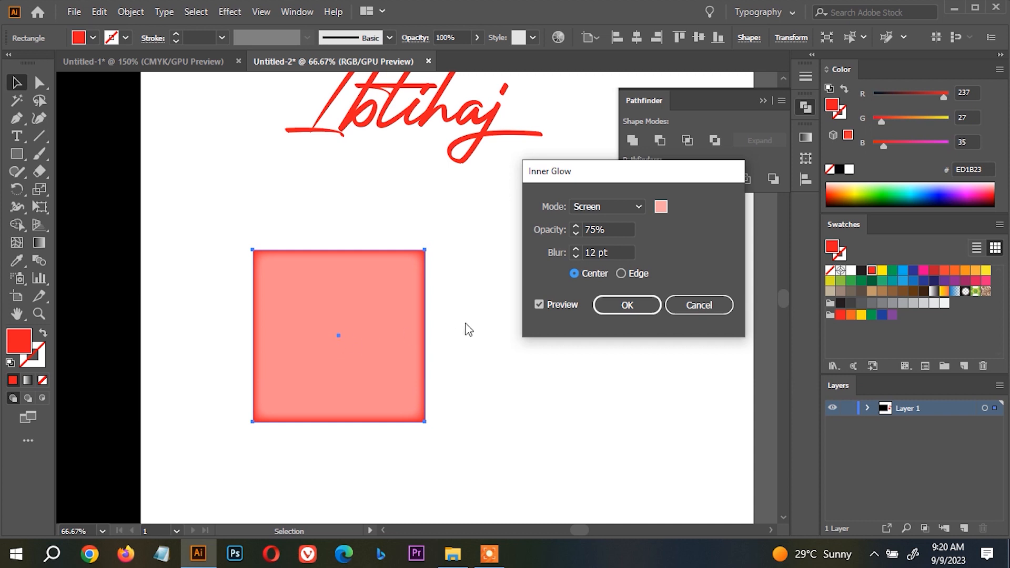
click(643, 276)
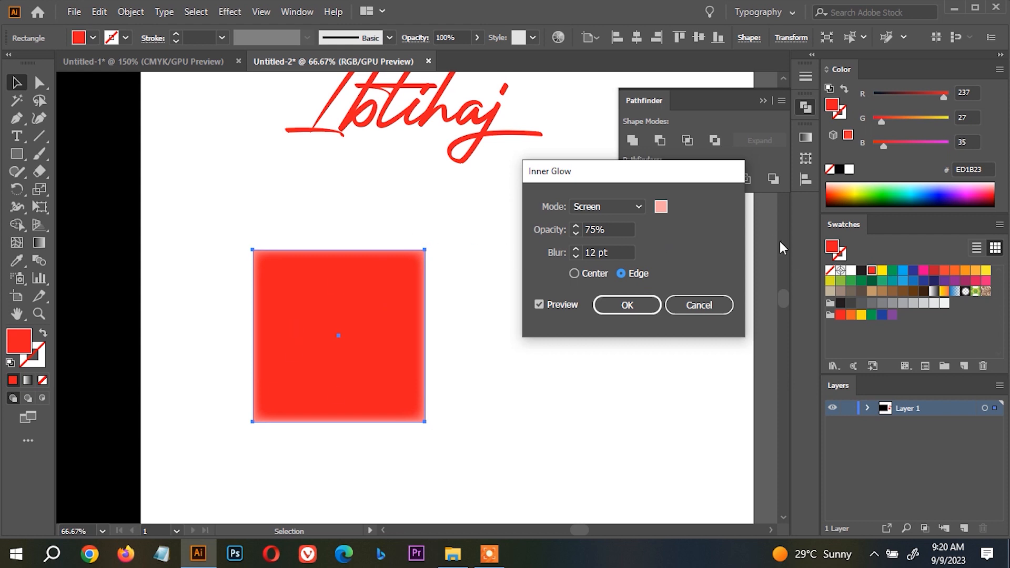
Set the inner glow's colour to white FFFFFF, its blur to 13 pt, and its opacity to 96%.
click(661, 206)
click(630, 112)
drag(630, 113, 579, 40)
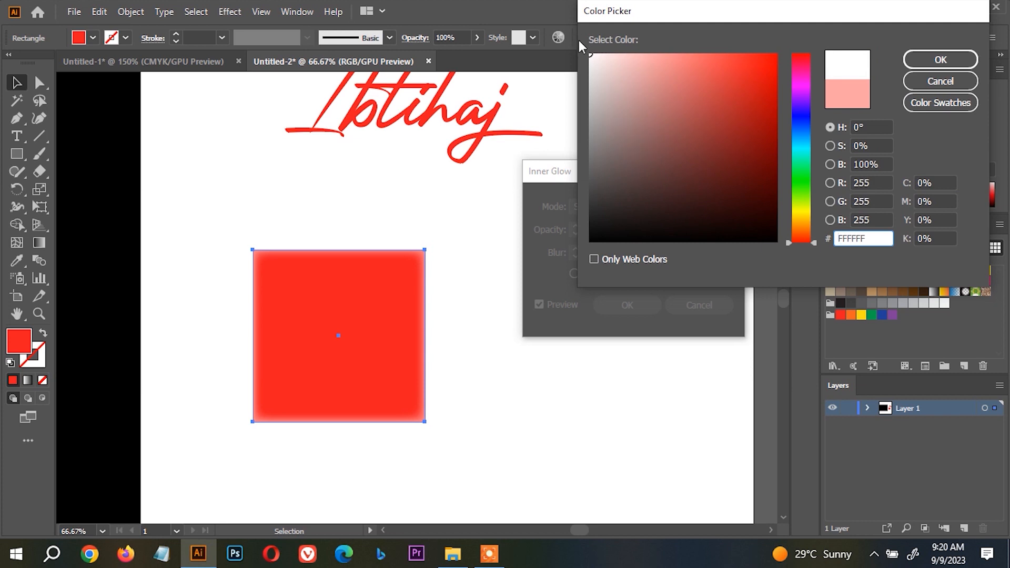
key(Return)
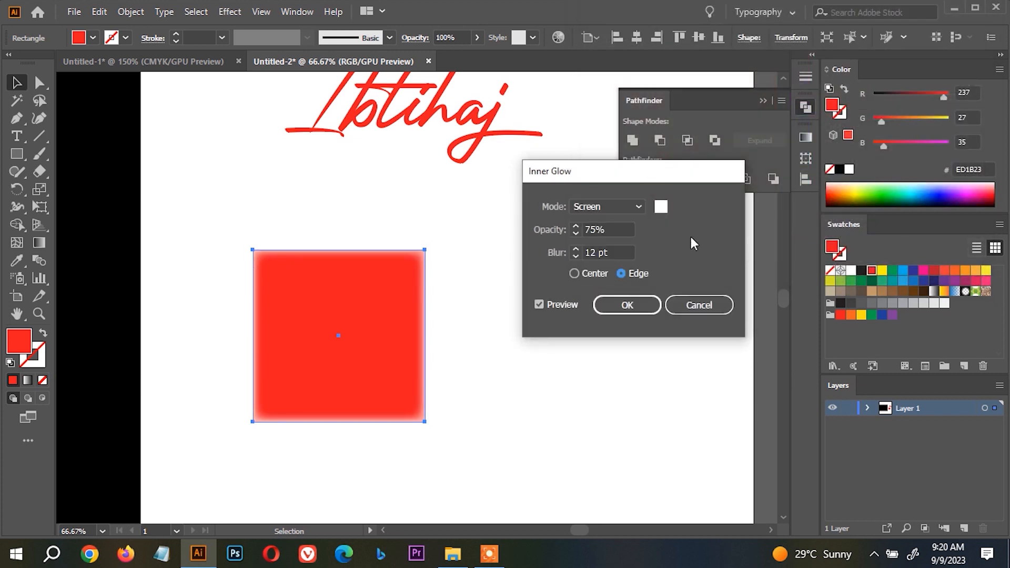
click(577, 249)
click(575, 227)
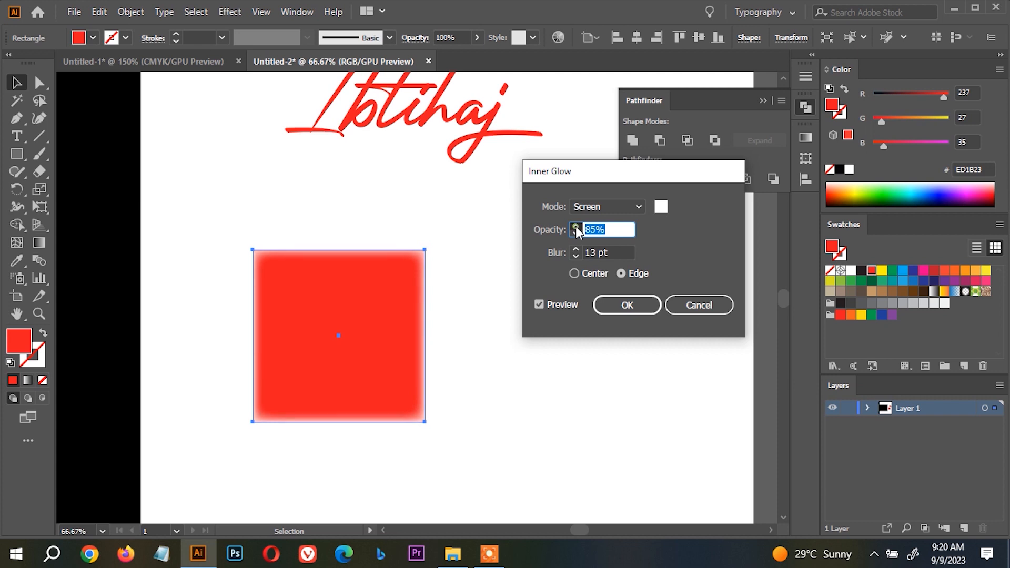
Try the Multiply, Overlay, Soft Light, Hard Light and Color Dodge blend modes for the inner glow, and return it to Screen.
click(613, 206)
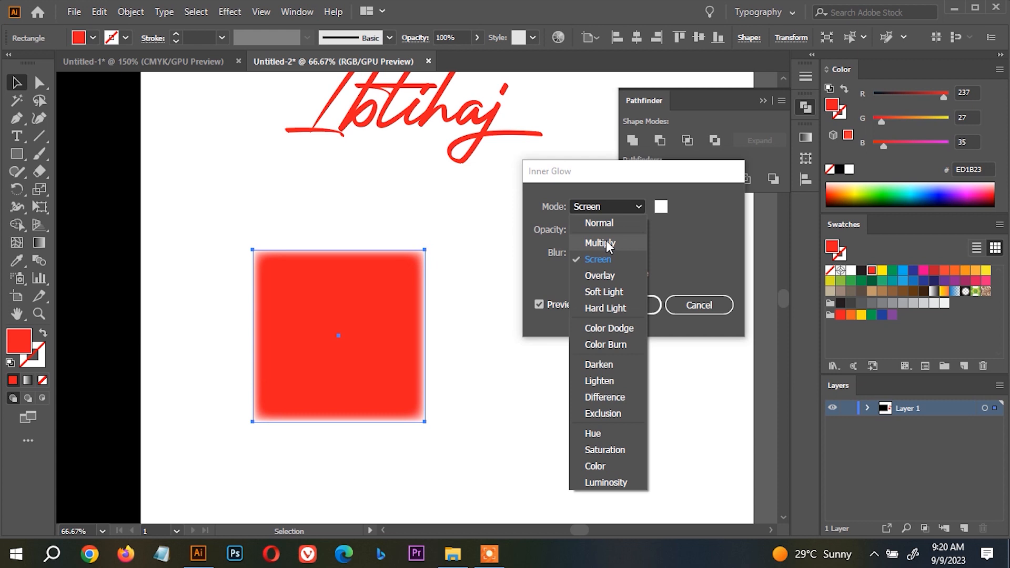
click(606, 242)
click(620, 207)
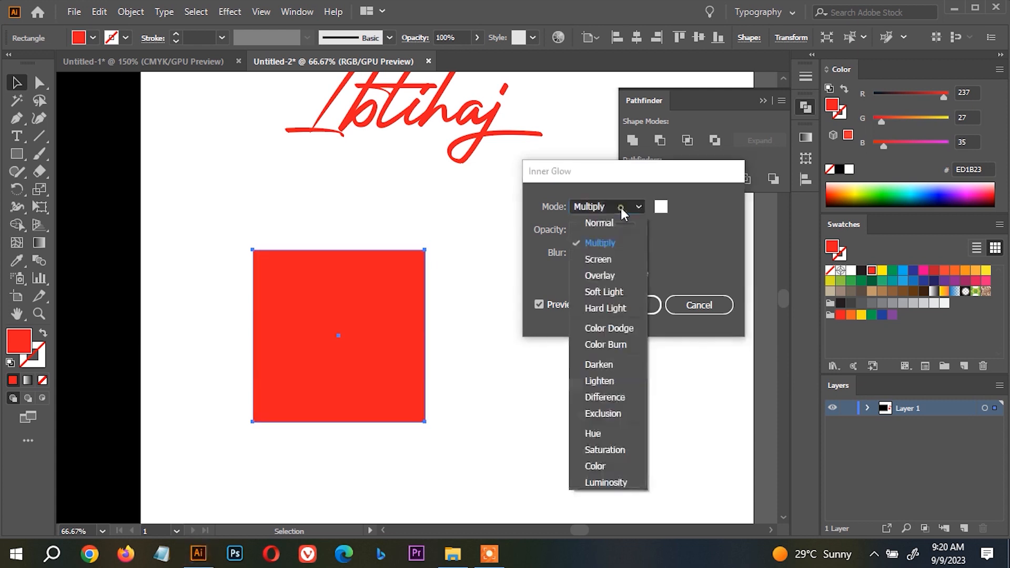
click(611, 254)
click(631, 205)
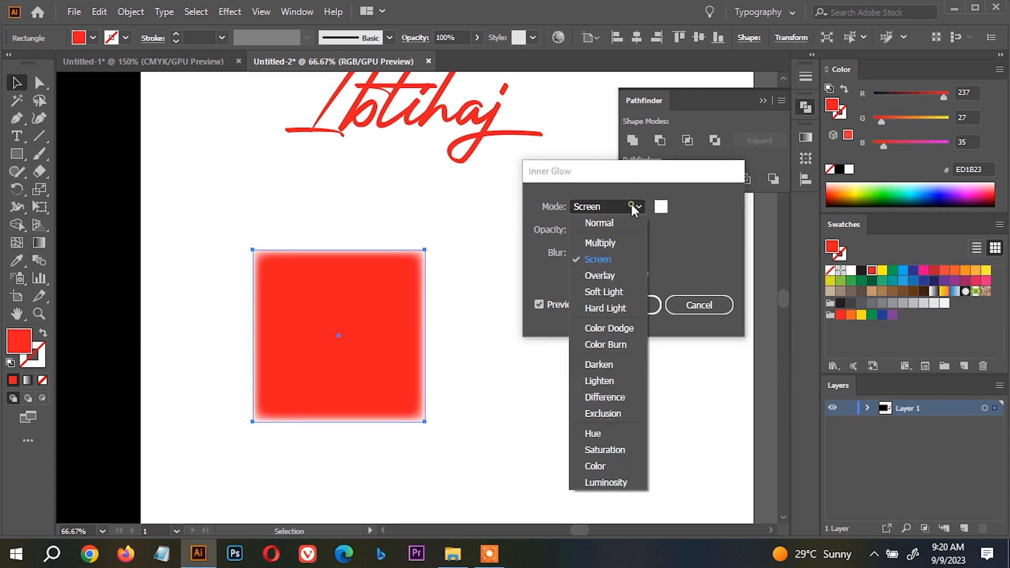
click(613, 277)
click(631, 207)
click(614, 283)
click(630, 208)
click(621, 301)
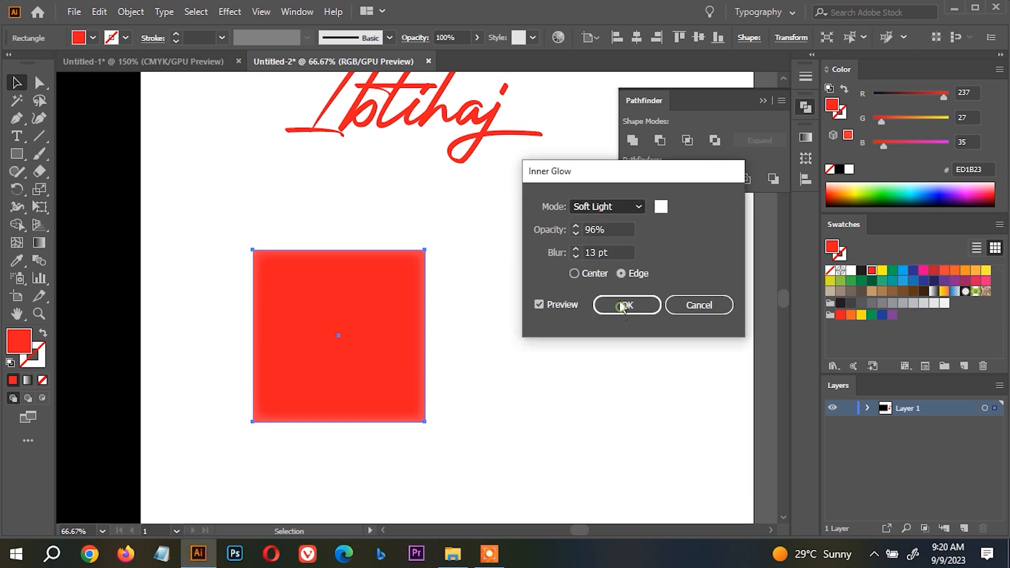
click(632, 210)
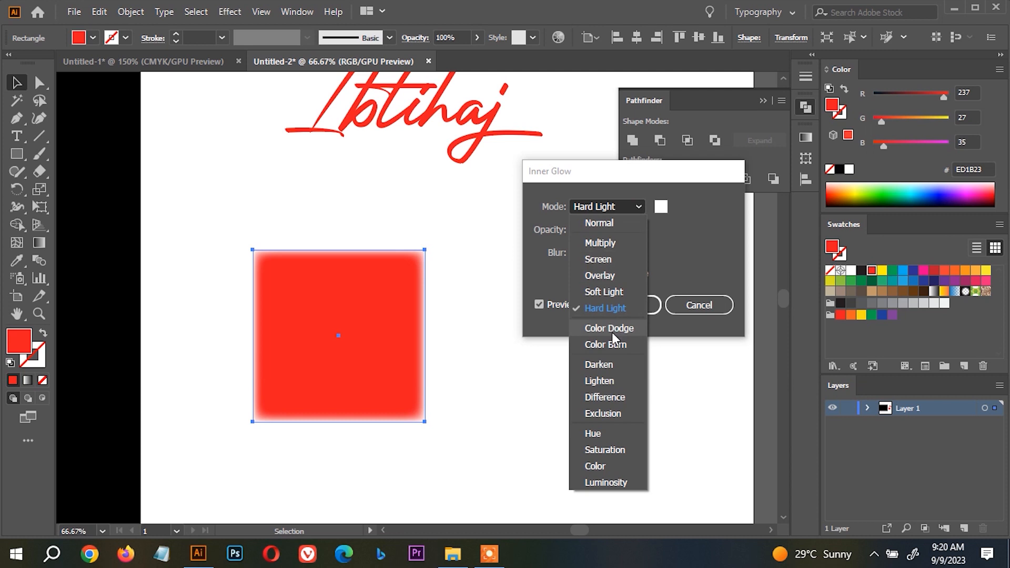
click(611, 331)
click(631, 208)
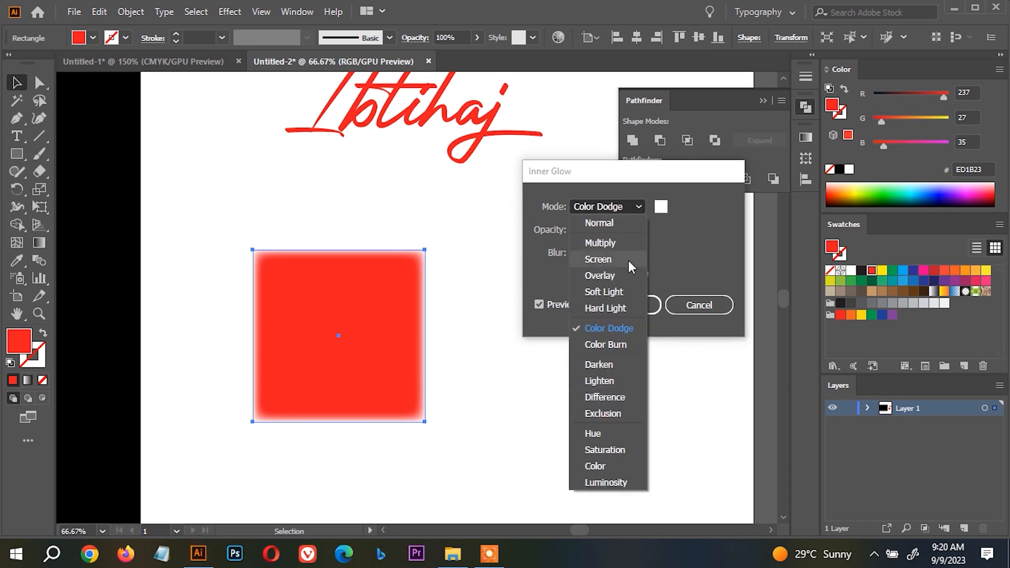
click(628, 262)
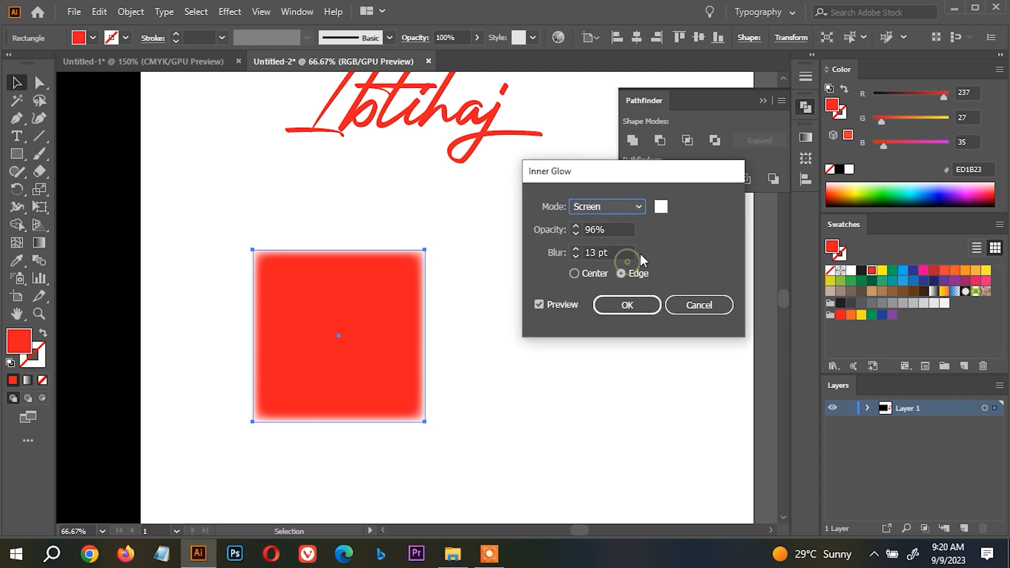
Try the Center origin, return it to Edge, and apply the Inner Glow effect to the red square.
click(589, 273)
click(622, 273)
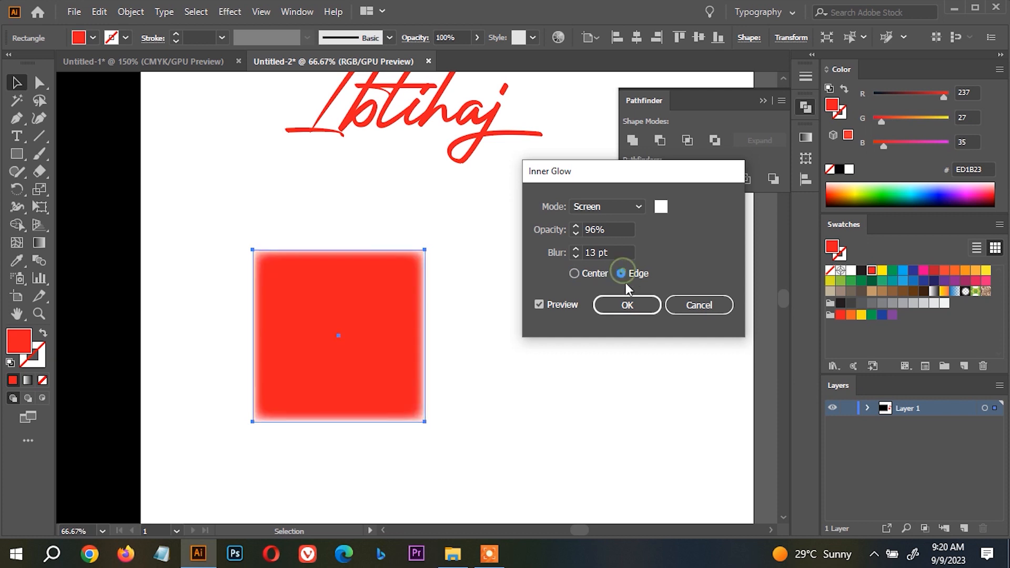
click(627, 305)
click(534, 358)
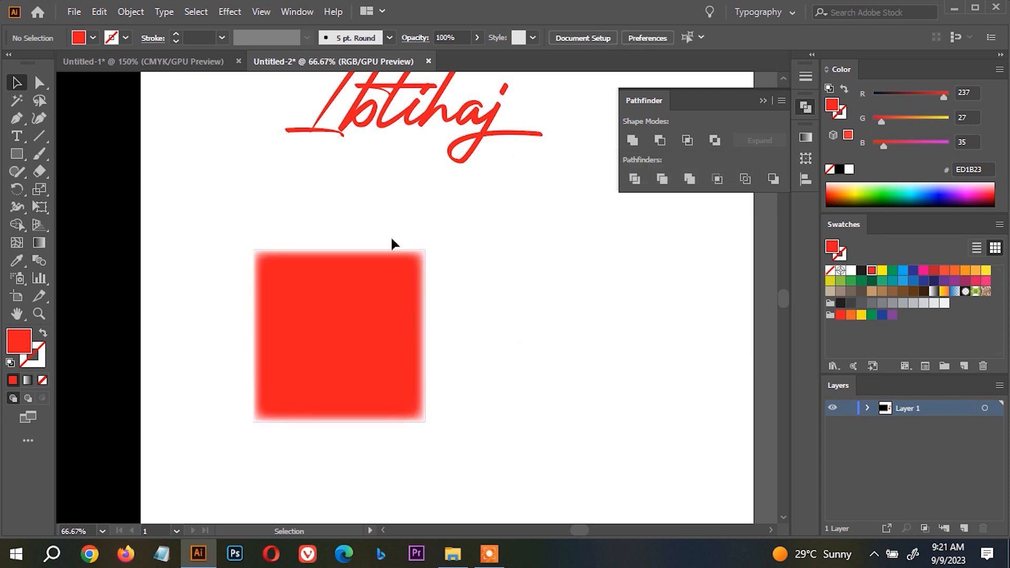
Undo the Inner Glow effect on the red square.
click(310, 288)
scroll(259, 213, up, 2)
scroll(259, 212, down, 1)
key(ctrl+z)
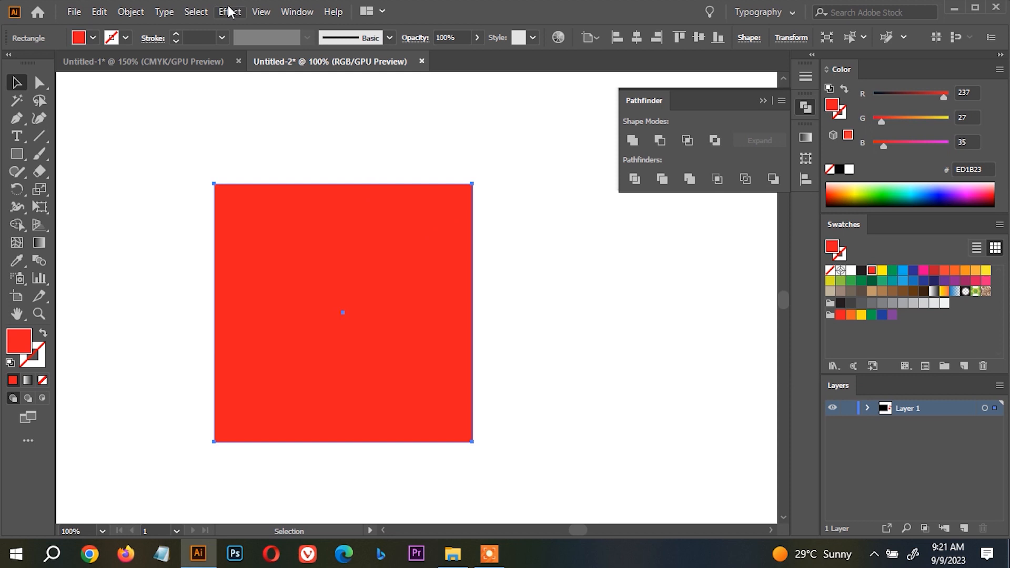
click(230, 12)
mouse_move(351, 181)
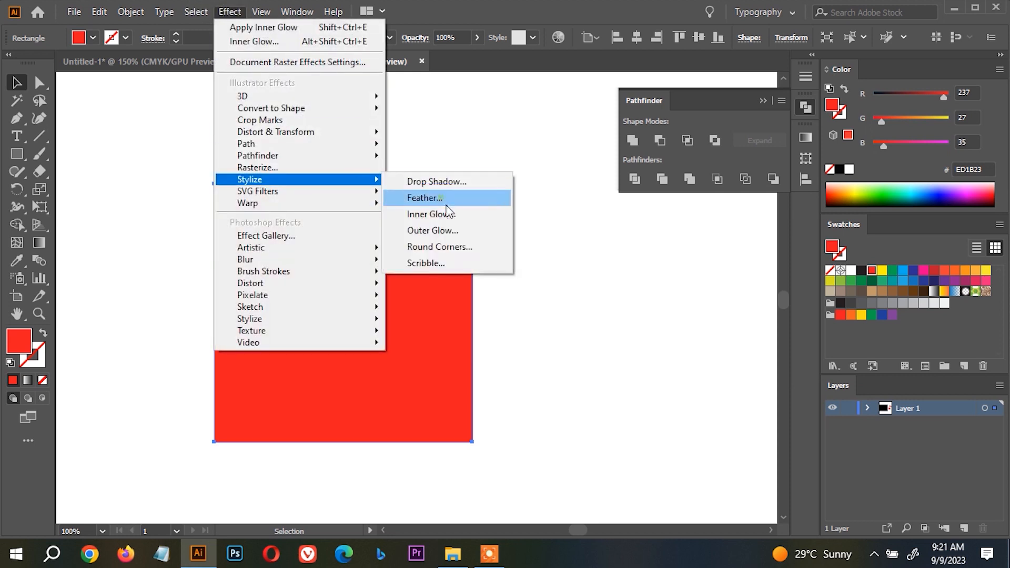
click(455, 231)
click(501, 329)
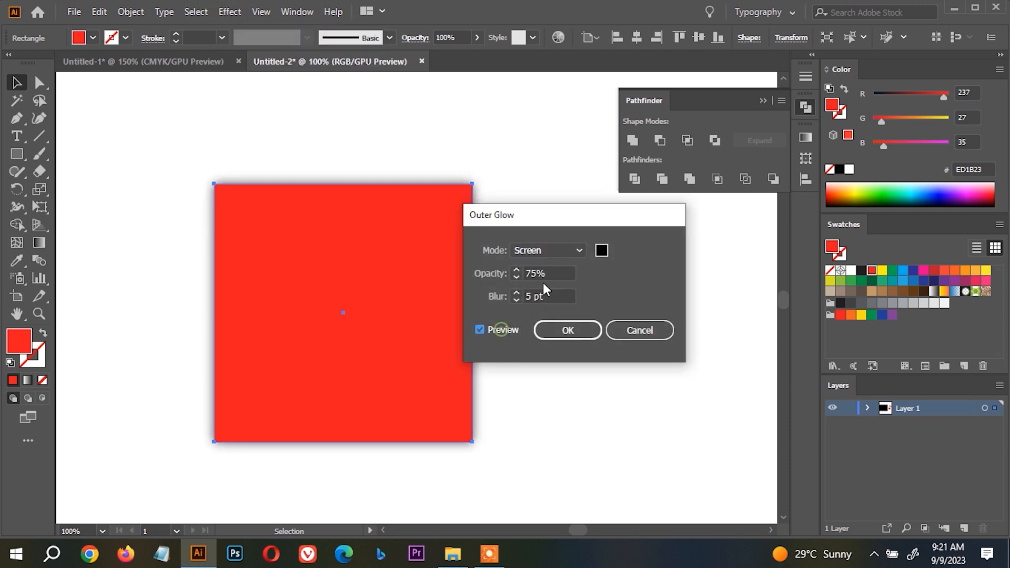
click(602, 252)
drag(658, 165, 650, 46)
click(940, 59)
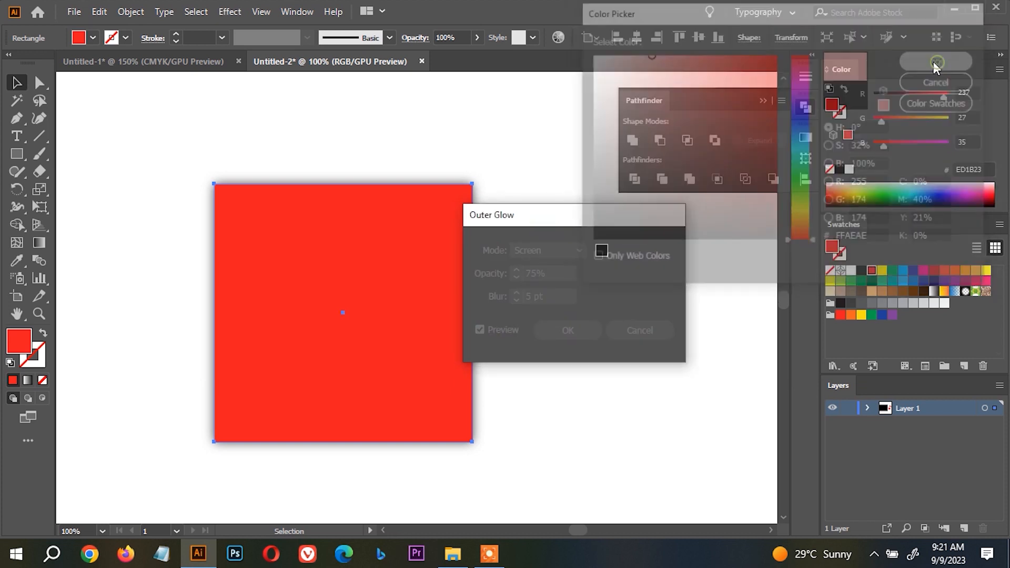
click(614, 334)
Cut the red square out of the artboard.
scroll(590, 299, down, 5)
drag(530, 299, 589, 316)
key(ctrl+x)
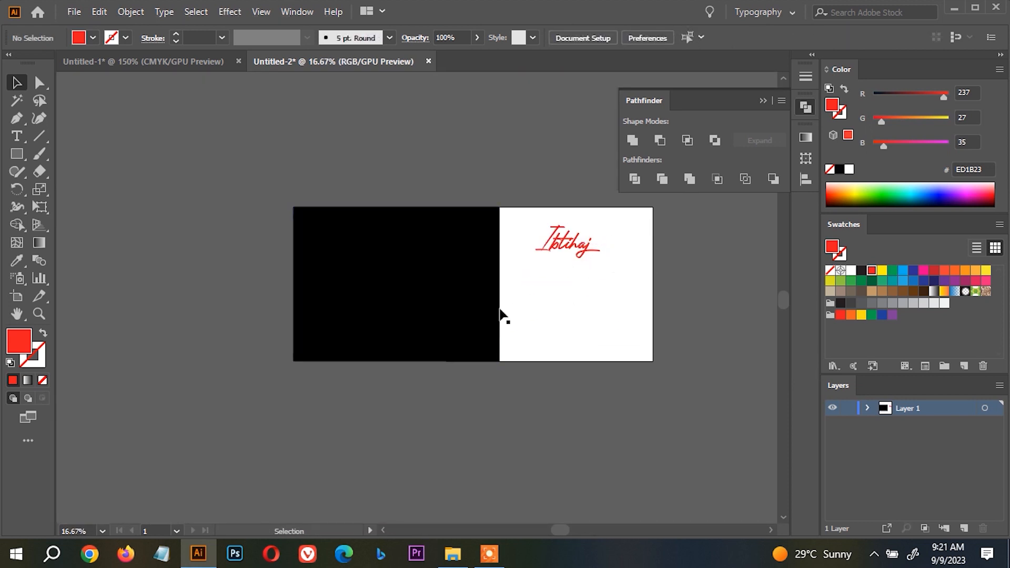
Move the black rectangle behind the red name and align it to the artboard's right edge.
drag(486, 309, 584, 276)
click(657, 38)
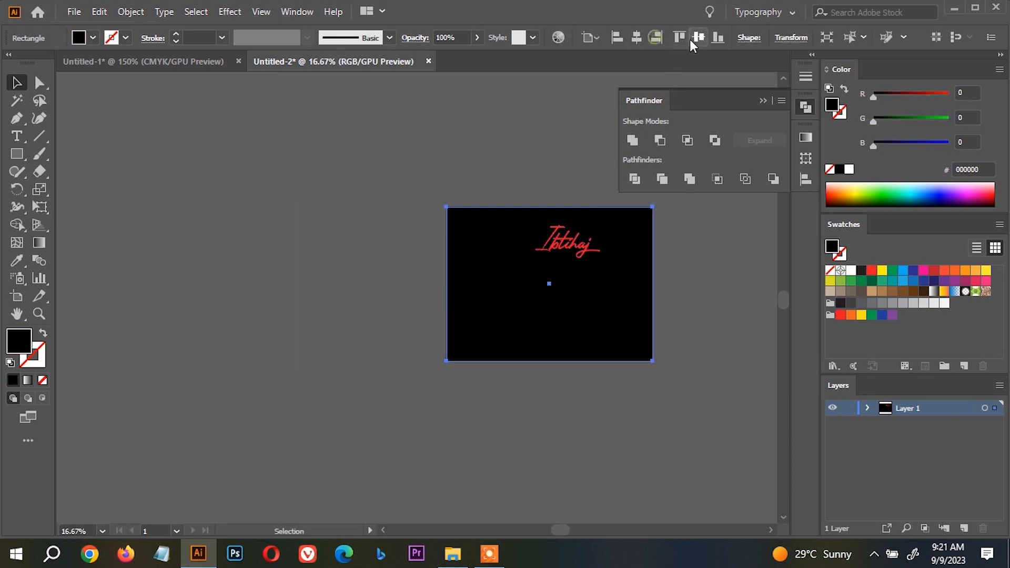
key(ctrl+shift+a)
key(ctrl+0)
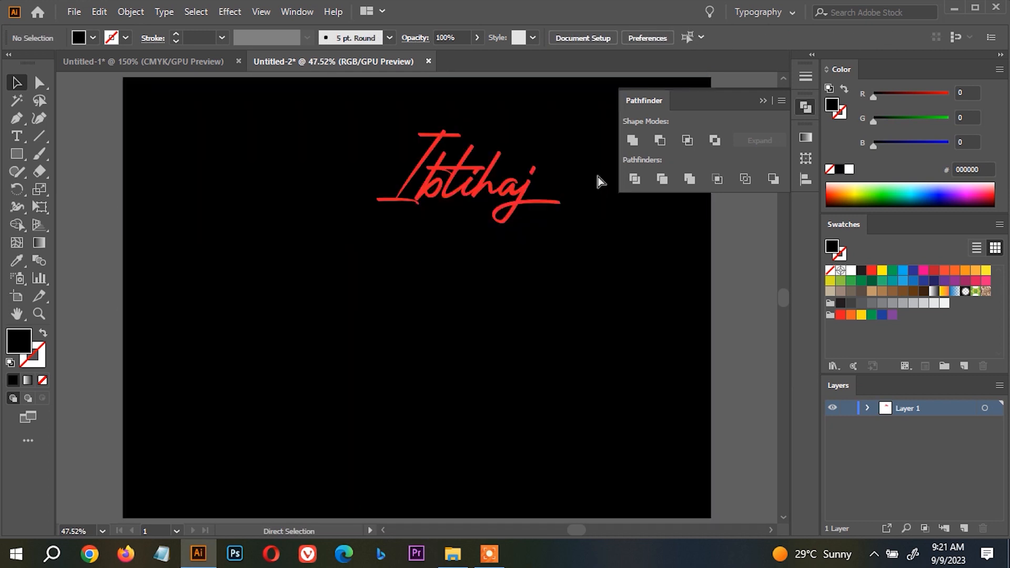
Centre the red name horizontally and vertically on the artboard.
drag(565, 247, 418, 117)
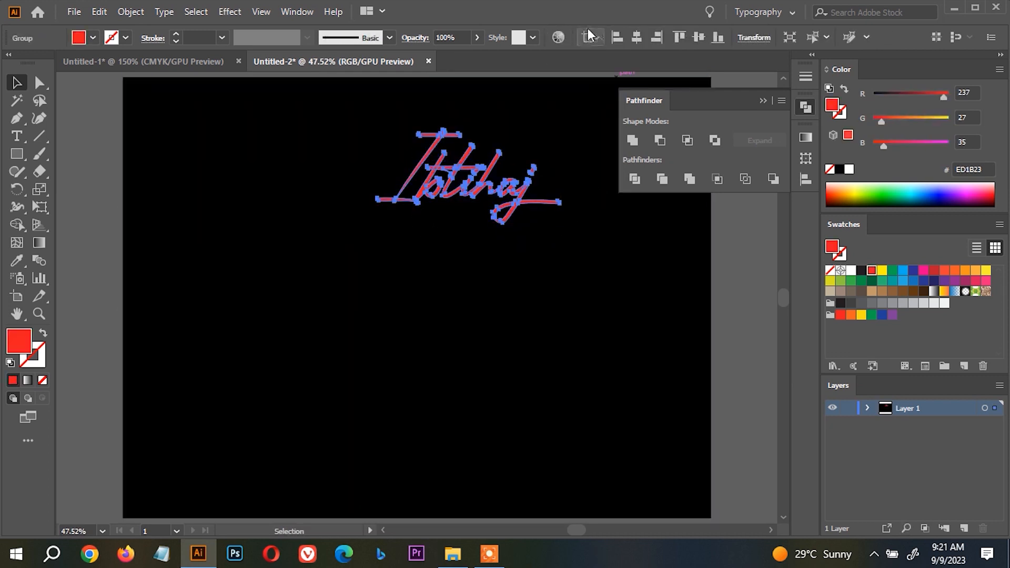
click(636, 38)
click(698, 38)
click(463, 202)
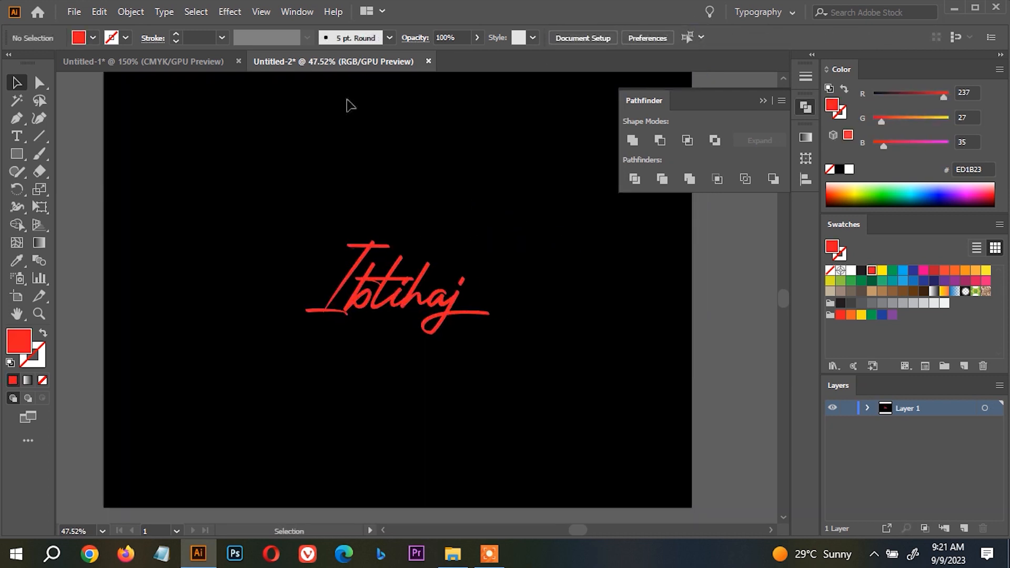
Start an Outer Glow effect on the red name with live preview, and set the glow colour to bright red.
drag(338, 174, 420, 319)
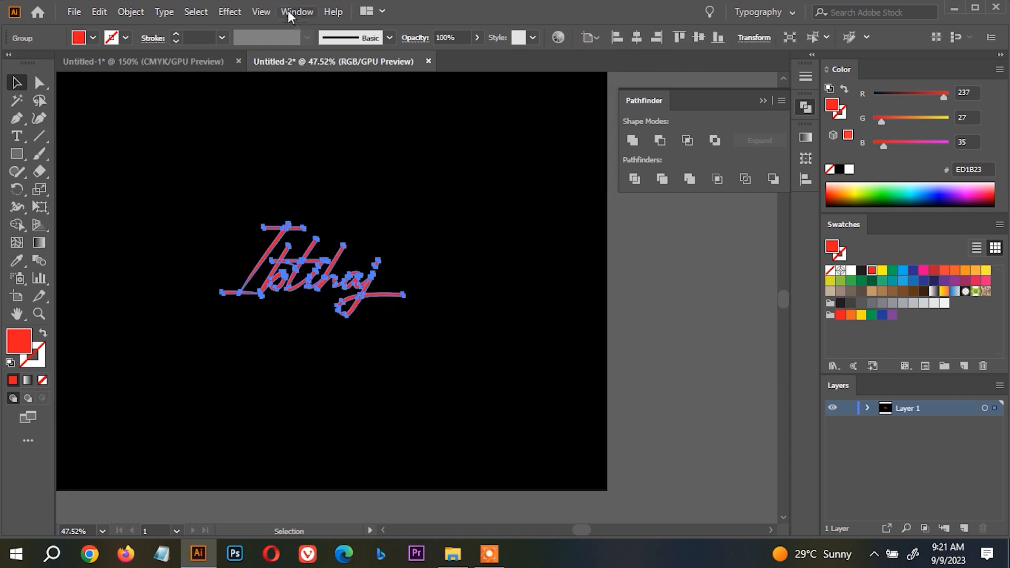
click(241, 11)
mouse_move(333, 179)
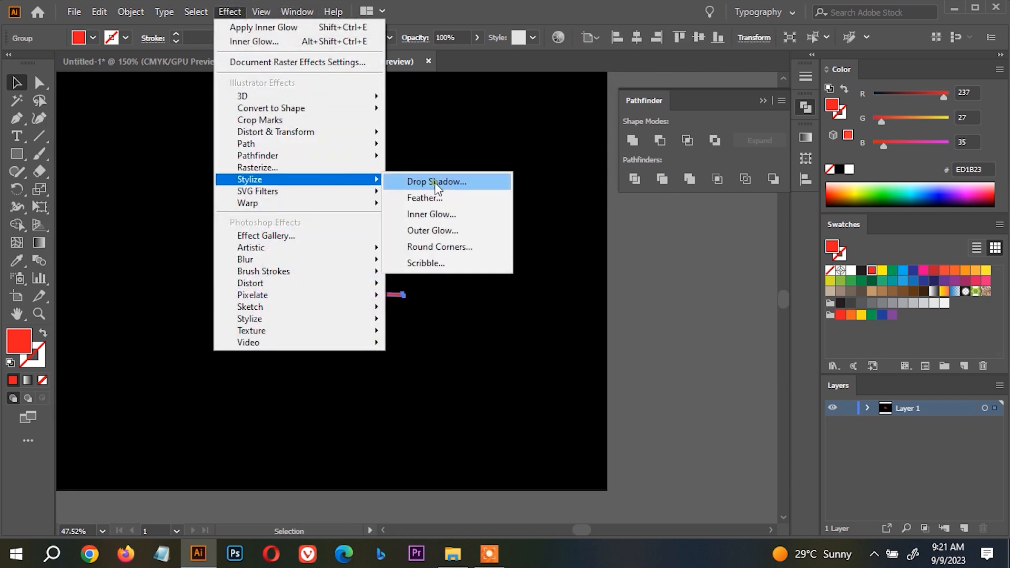
click(455, 229)
click(491, 329)
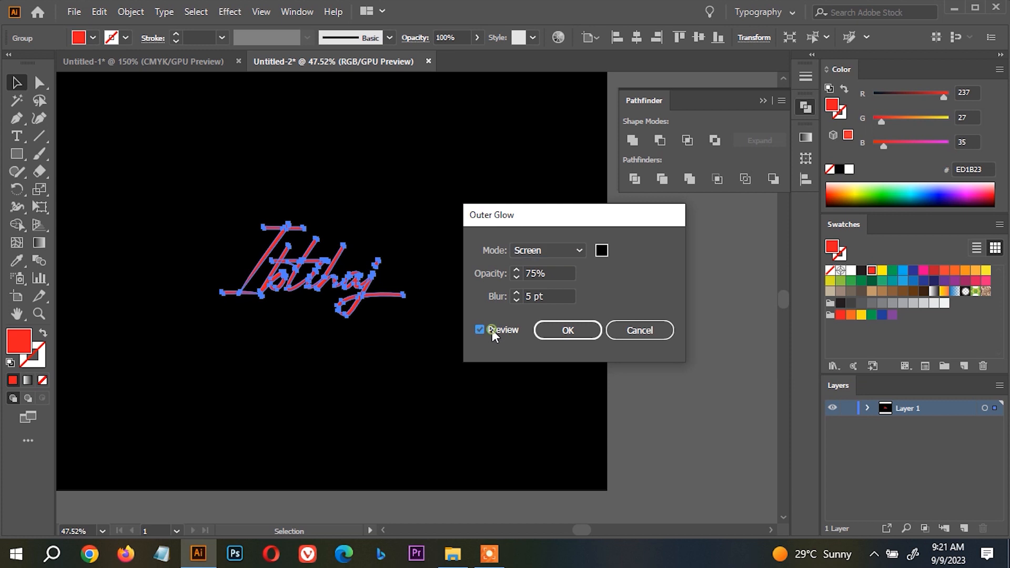
click(601, 250)
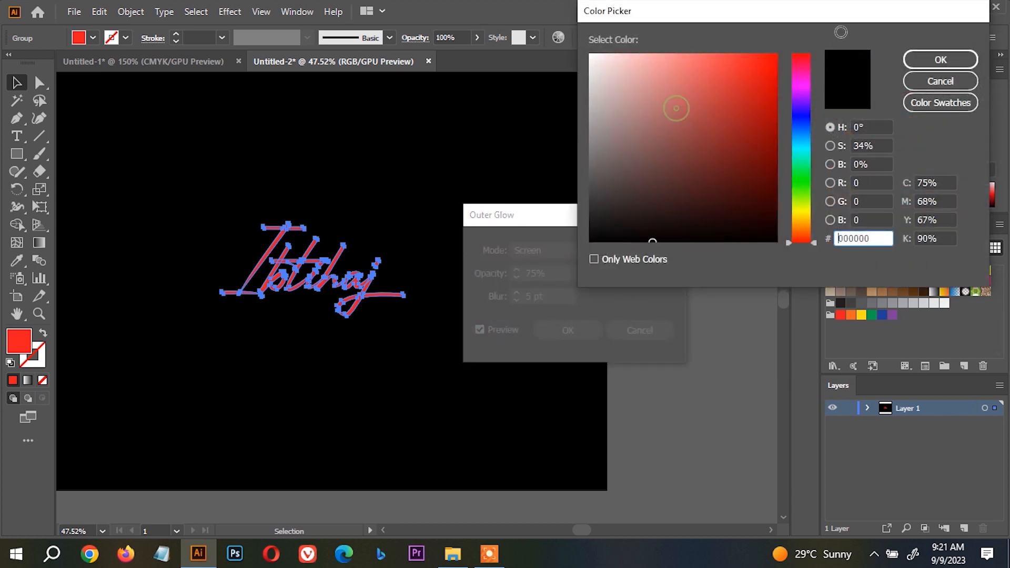
drag(675, 108, 787, 46)
click(919, 57)
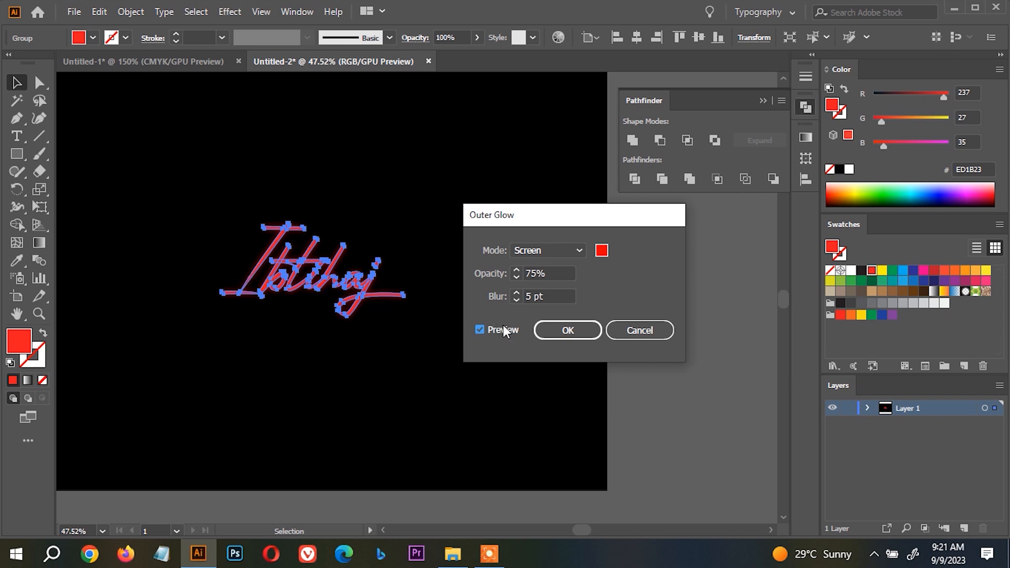
Set the outer glow's opacity to 81%, raise its blur above 9 pt, and apply the effect to the name.
click(515, 292)
click(515, 293)
click(515, 292)
click(516, 292)
click(515, 292)
click(516, 293)
click(515, 292)
click(516, 292)
click(517, 300)
click(517, 300)
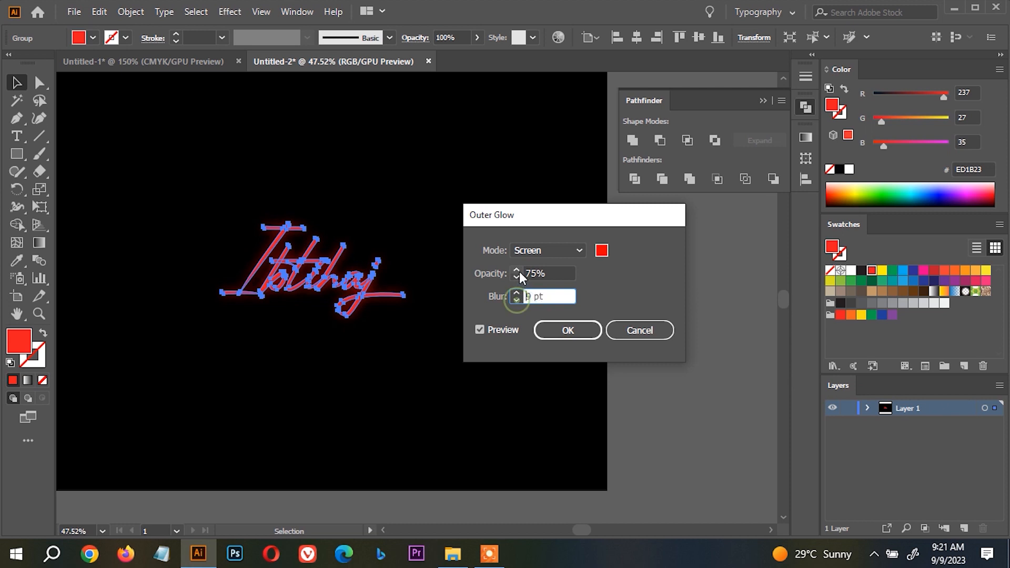
click(518, 269)
click(518, 270)
click(518, 269)
click(518, 270)
click(518, 270)
click(518, 270)
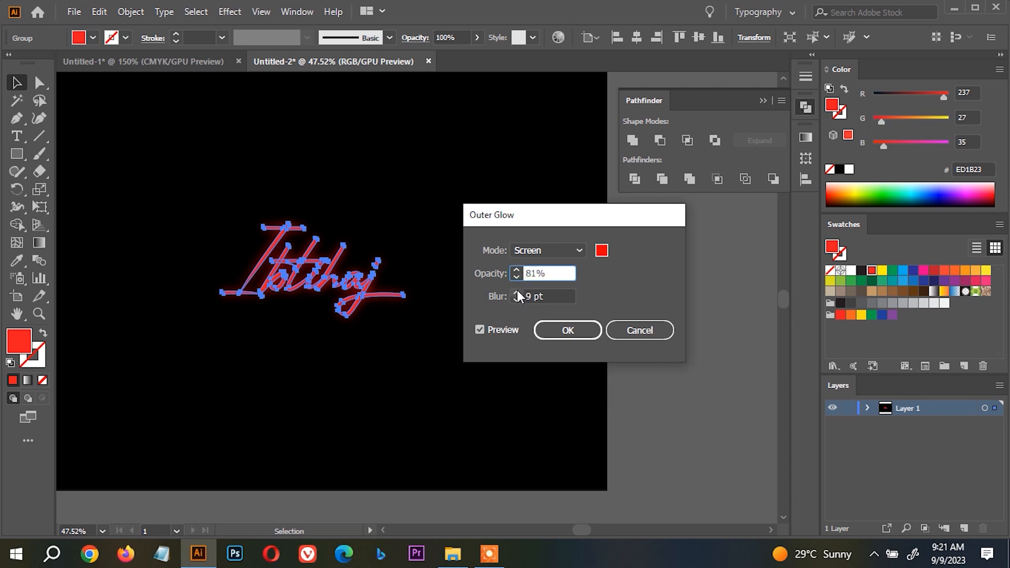
click(517, 293)
click(516, 292)
click(563, 331)
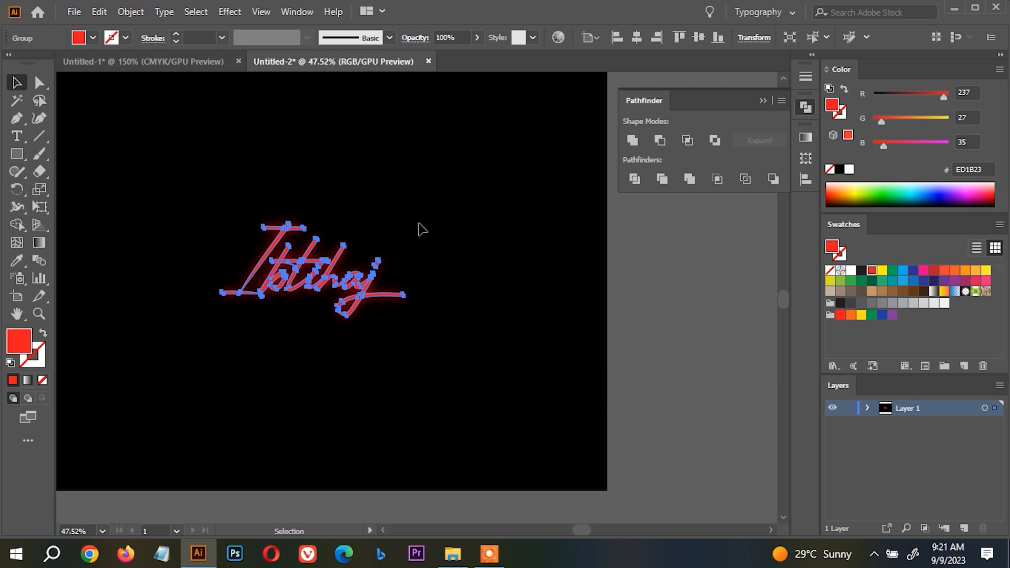
Change the fill of the glowing name to white.
click(419, 224)
scroll(350, 243, up, 2)
drag(321, 227, 396, 243)
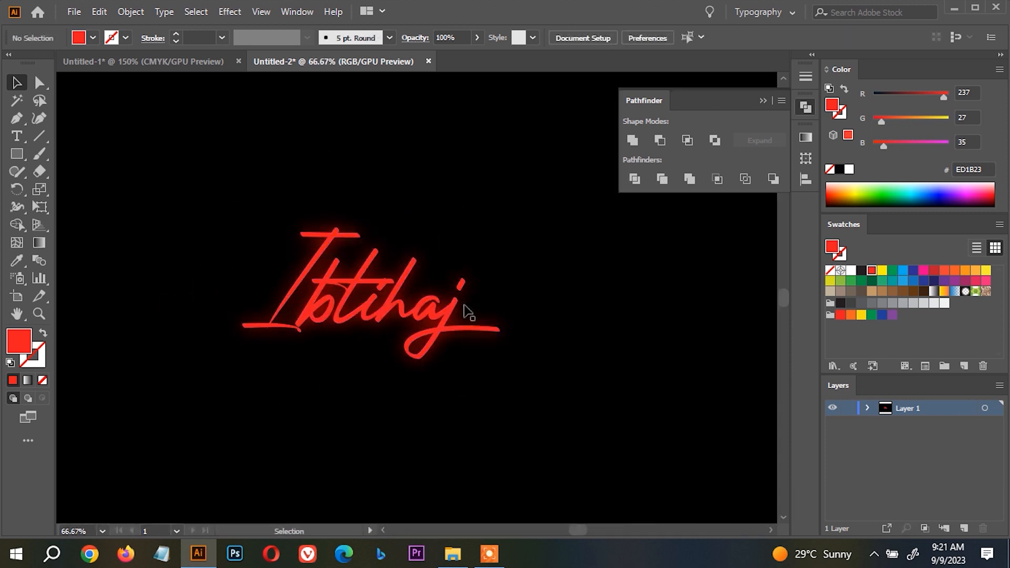
click(444, 317)
key(a)
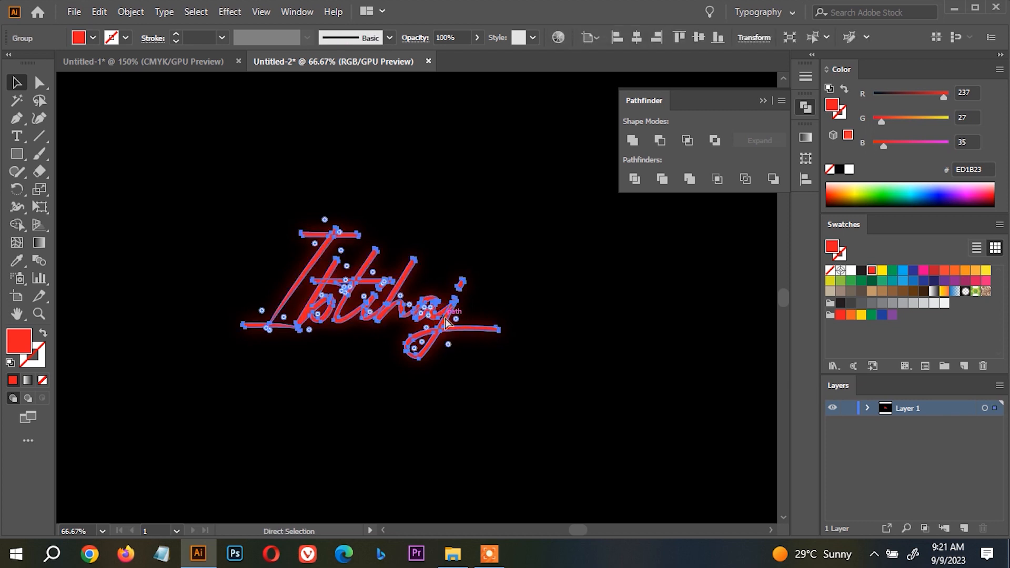
key(v)
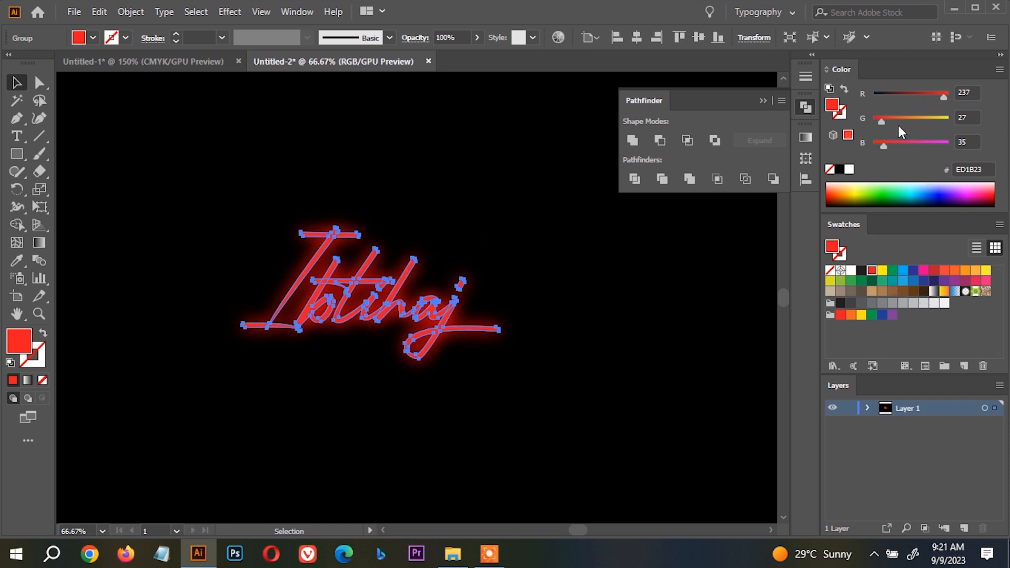
click(850, 270)
click(561, 250)
scroll(564, 249, down, 1)
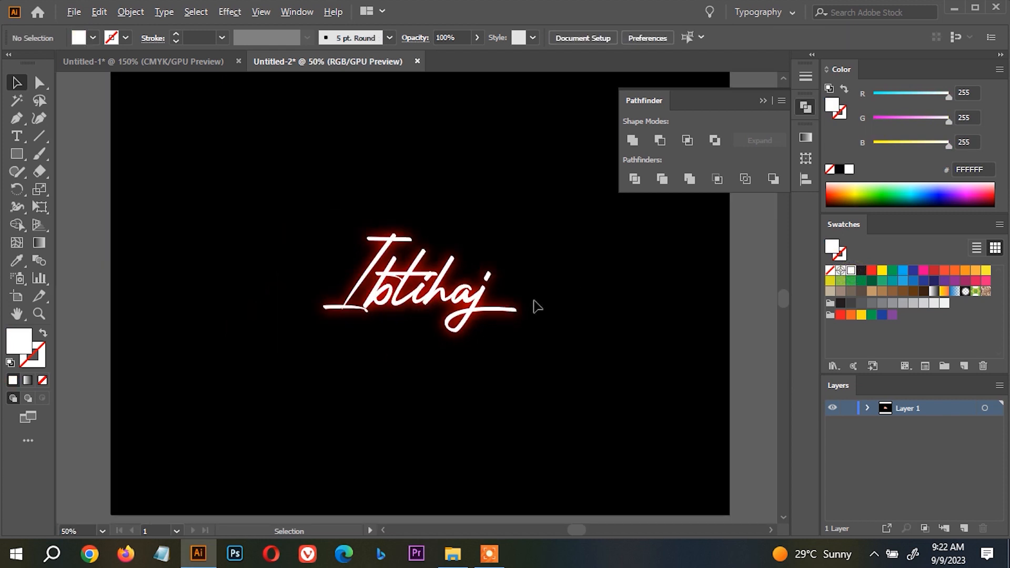
scroll(395, 293, up, 1)
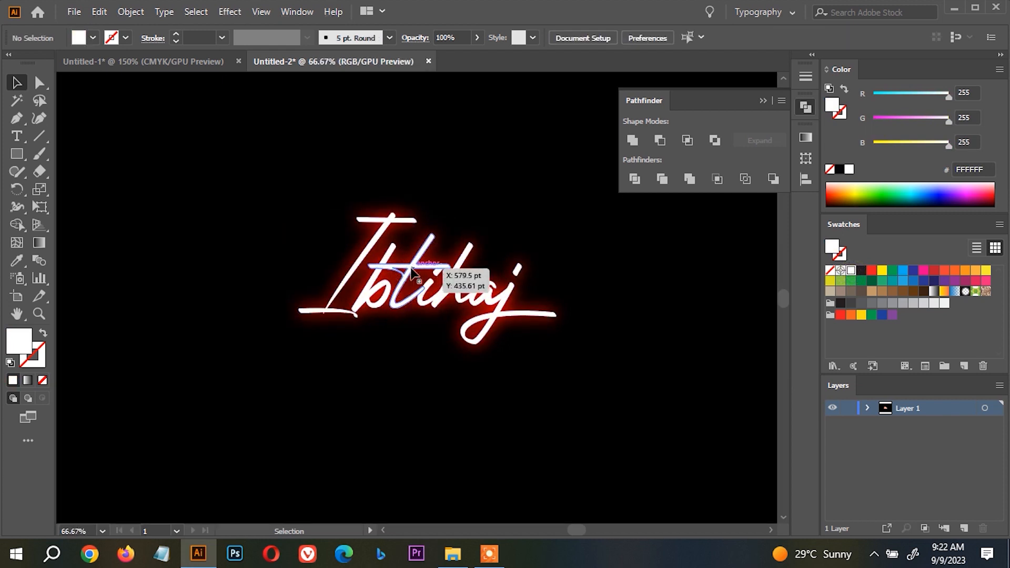
click(411, 272)
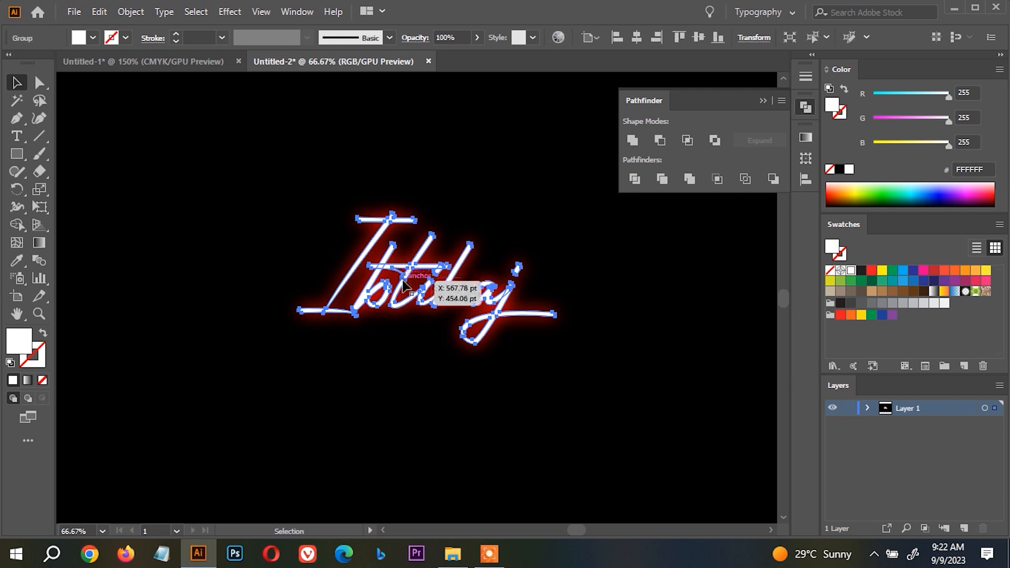
click(444, 362)
click(502, 308)
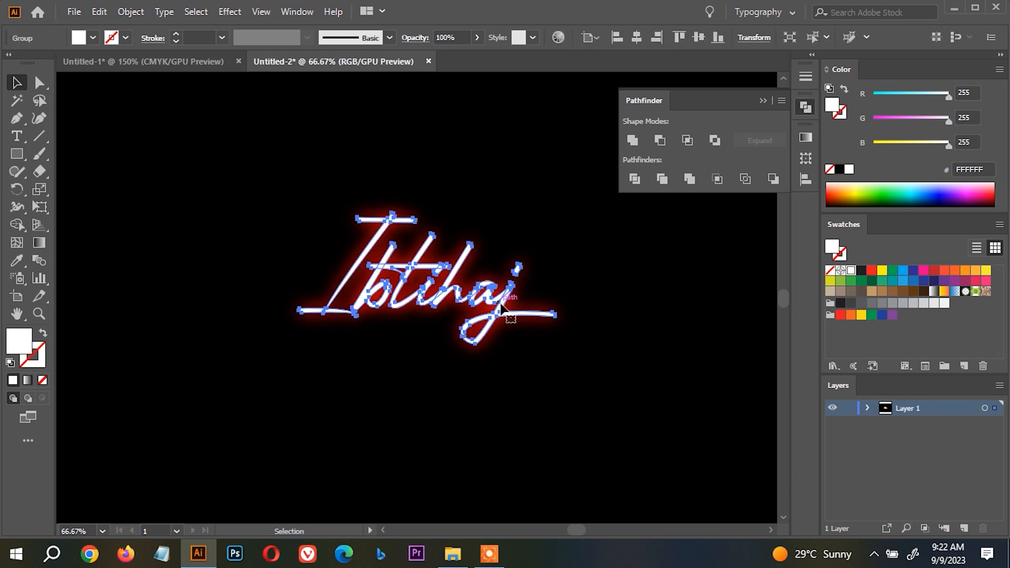
click(523, 412)
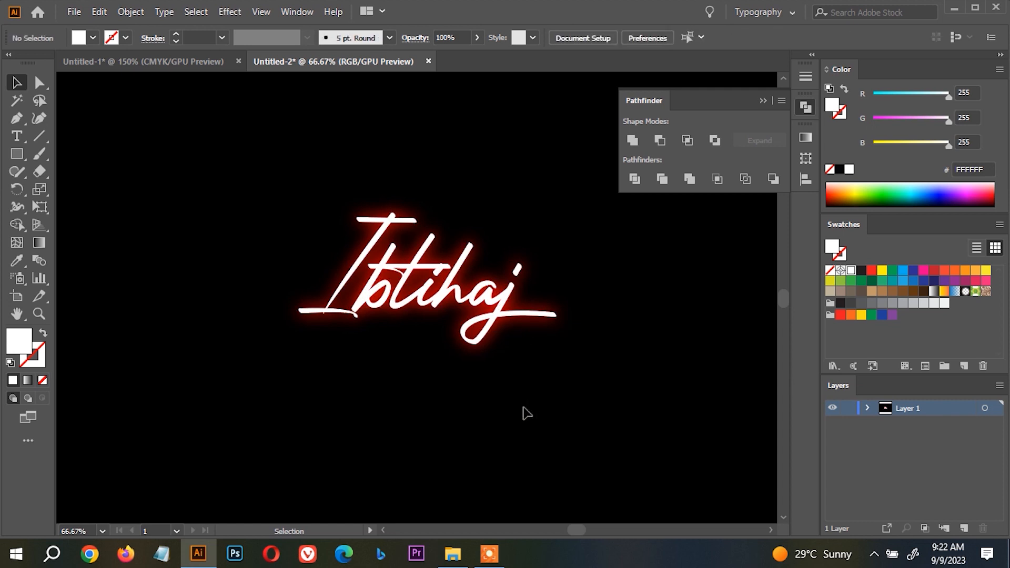
drag(651, 487, 228, 178)
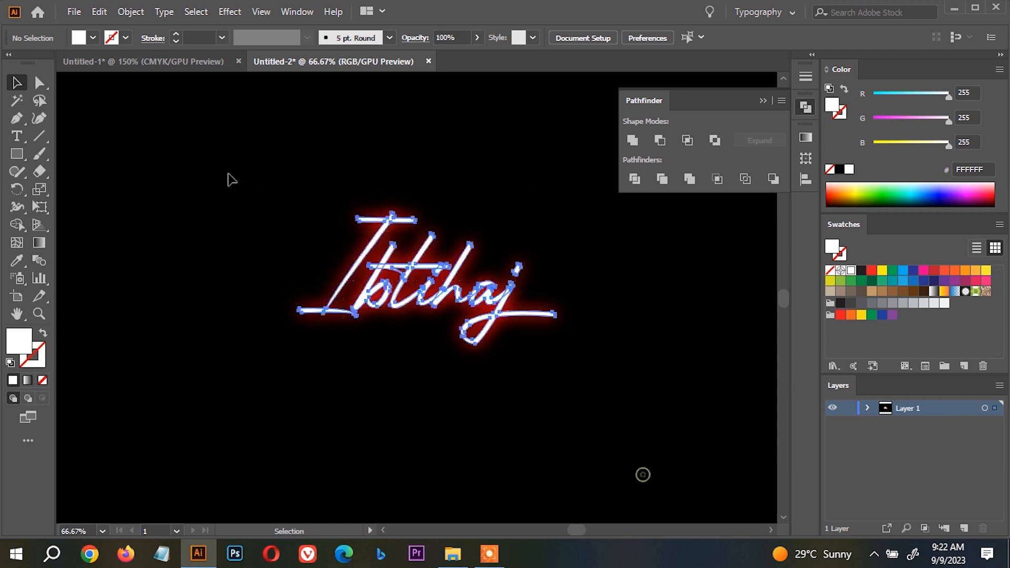
click(513, 221)
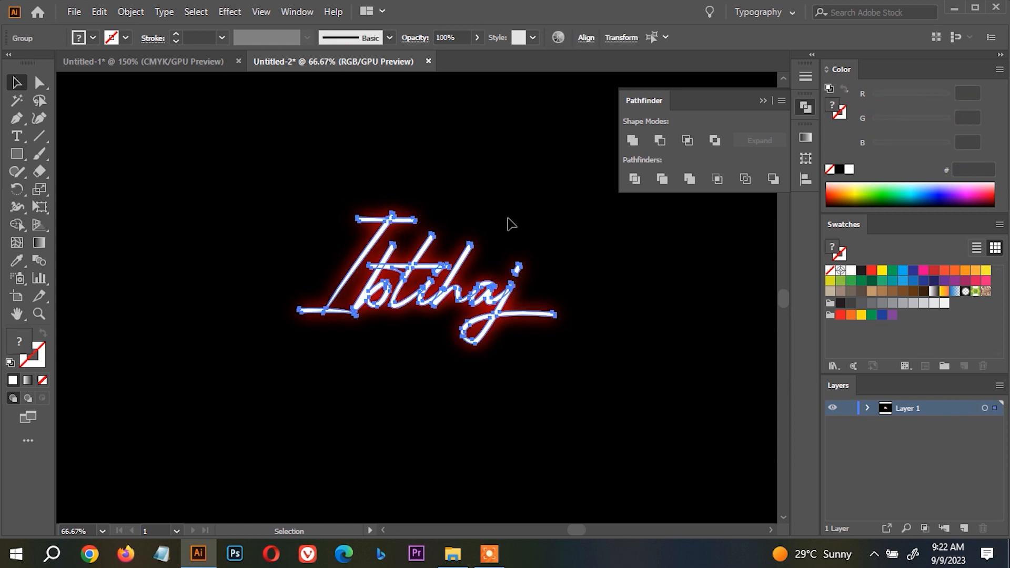
Change the fill of the glowing name to pale pink FFC0C0 and deselect it.
click(491, 297)
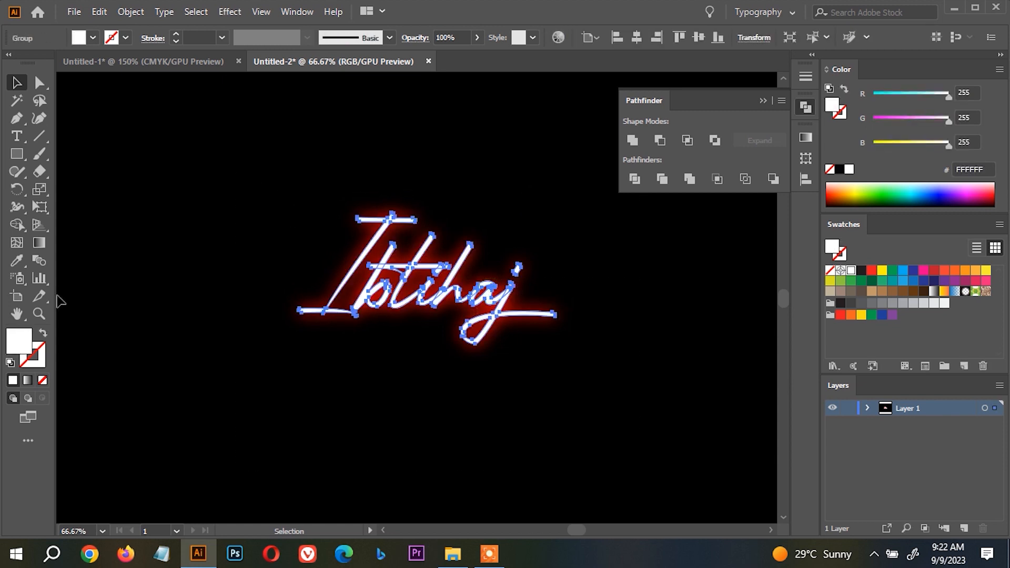
double_click(20, 341)
click(635, 53)
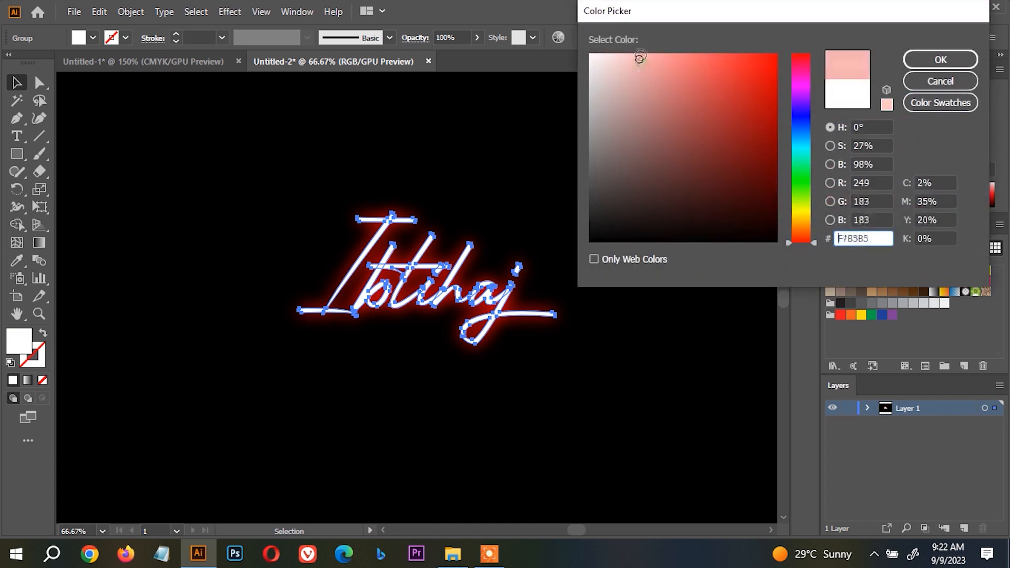
key(Return)
click(584, 131)
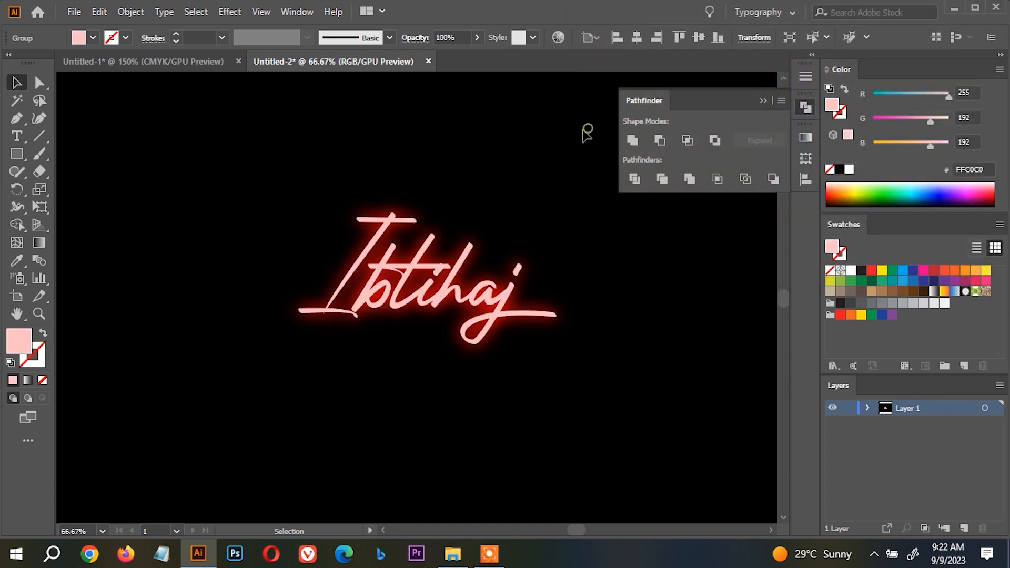
scroll(582, 133, down, 1)
drag(626, 286, 589, 326)
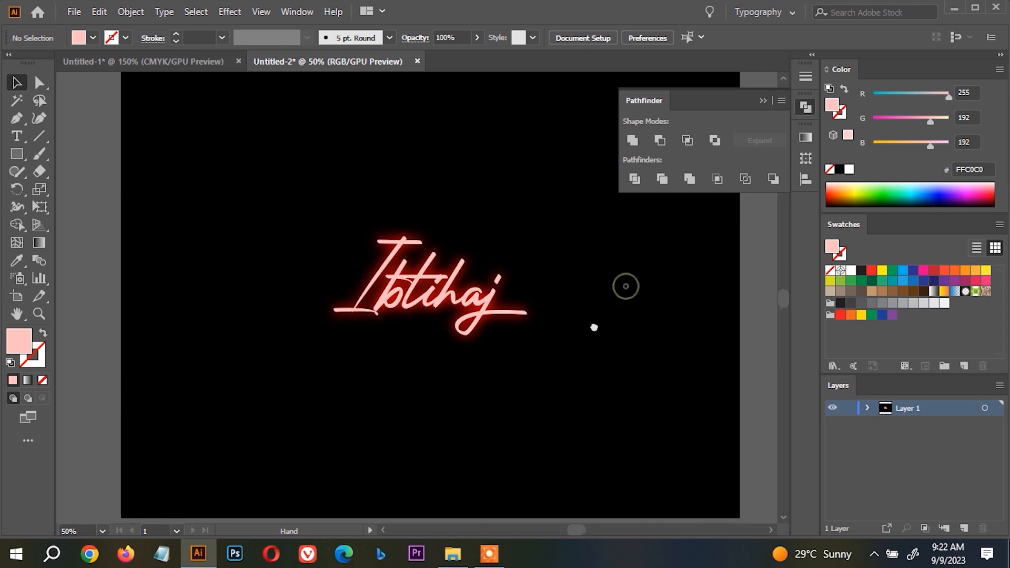
drag(570, 372, 187, 147)
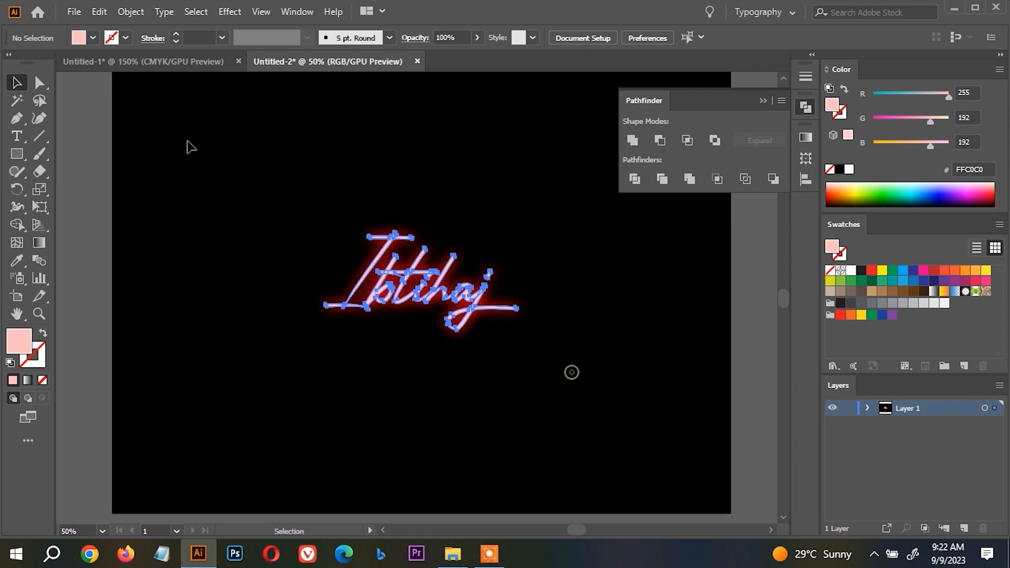
key(ctrl+3)
key(ctrl+alt+3)
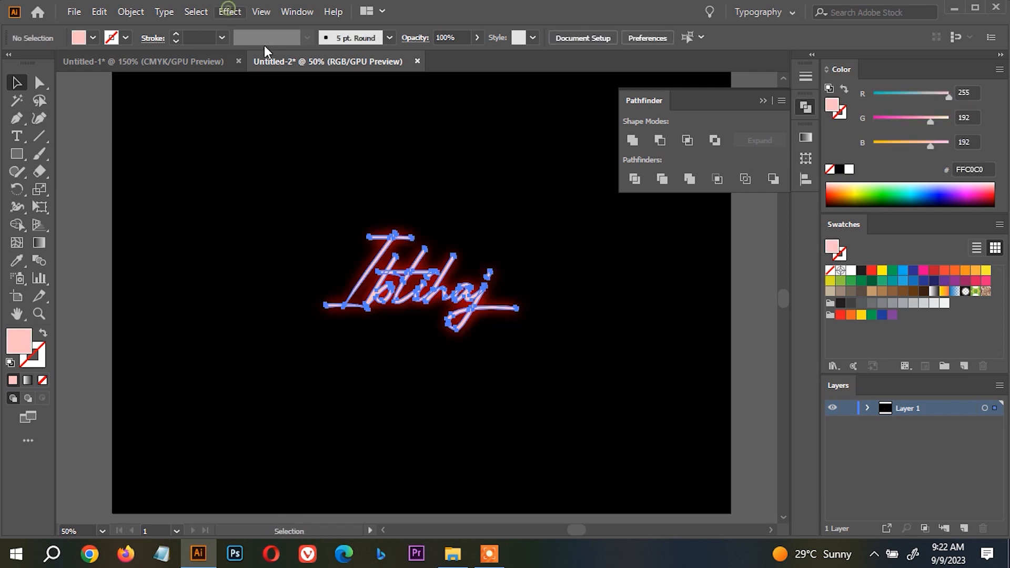
click(230, 12)
mouse_move(316, 179)
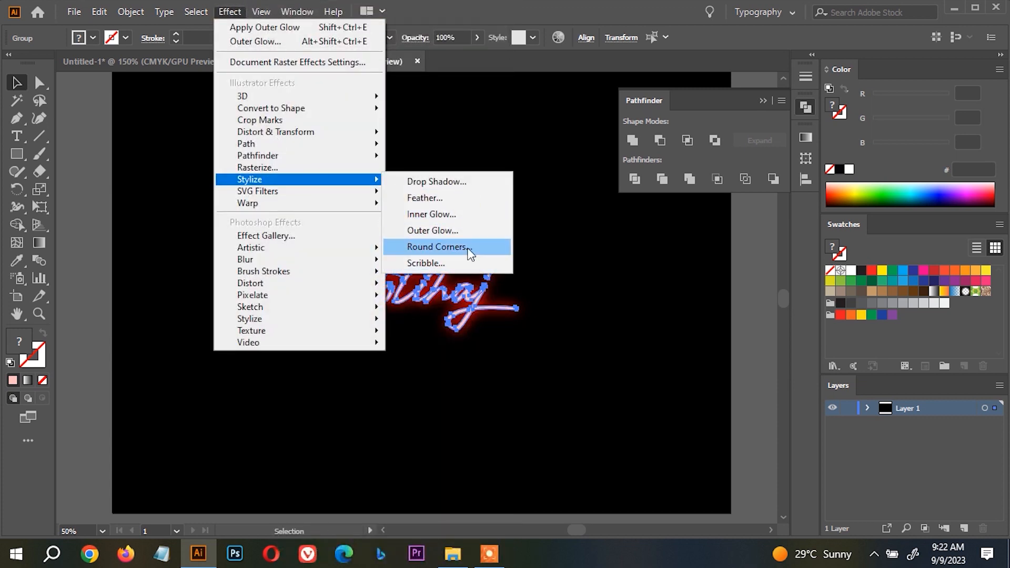
click(595, 261)
Unlock the black background, shift it left to uncover the white artboard, and delete the glowing name.
key(ctrl+alt+2)
drag(667, 358, 233, 331)
drag(386, 167, 507, 349)
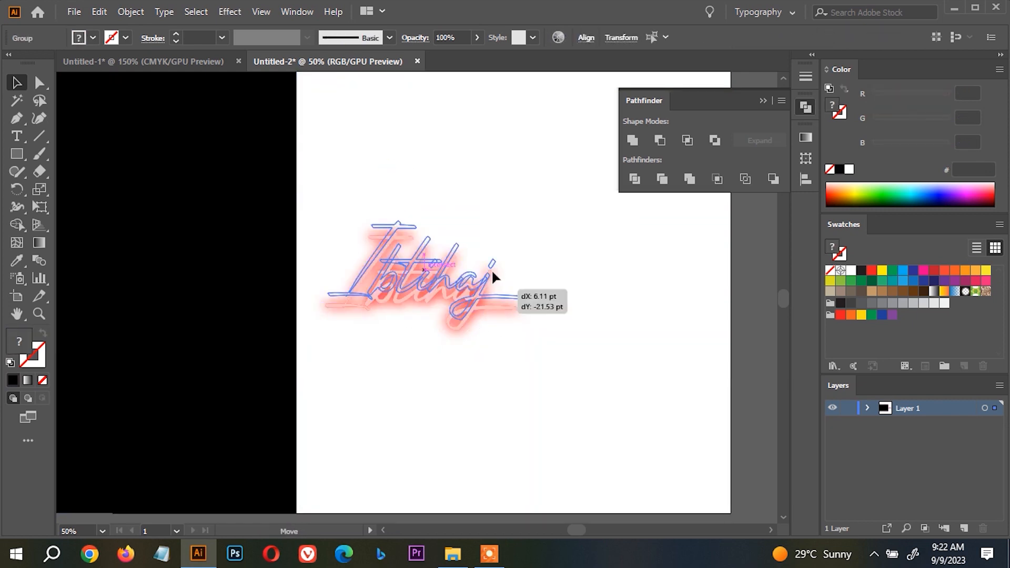
key(Delete)
Draw a black square on the uncovered white area and move it closer to the black background.
click(17, 154)
drag(426, 223, 527, 321)
key(v)
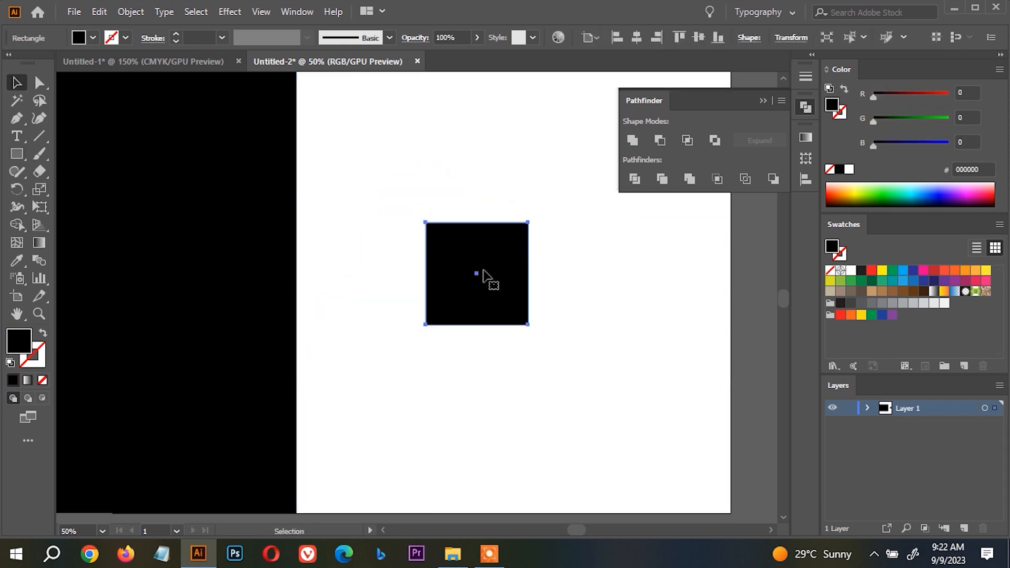
drag(485, 275, 413, 275)
Try a Round Corners effect with a 59 pt radius on the black square, and undo it.
click(230, 11)
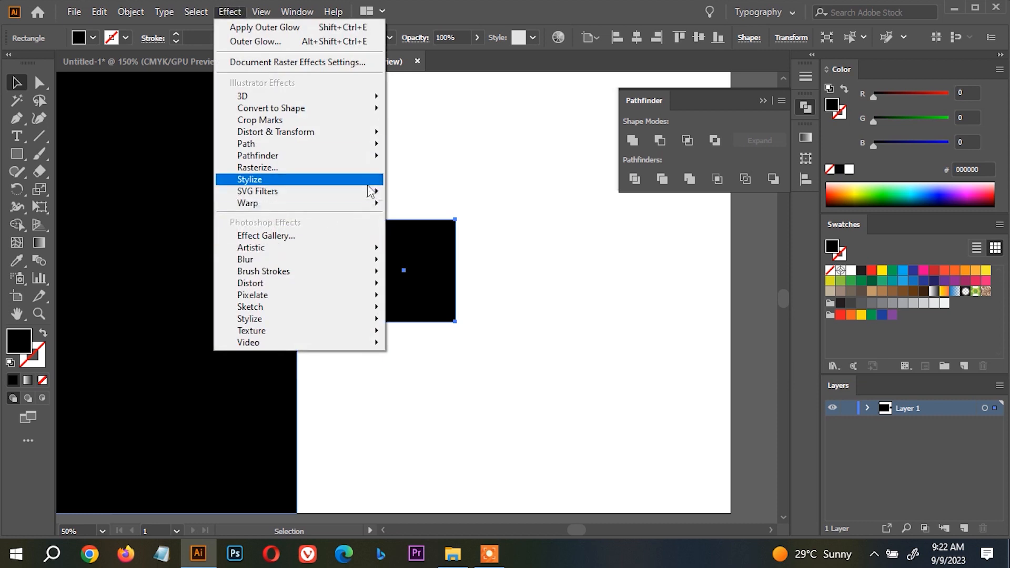
mouse_move(367, 180)
click(475, 247)
drag(478, 210, 662, 207)
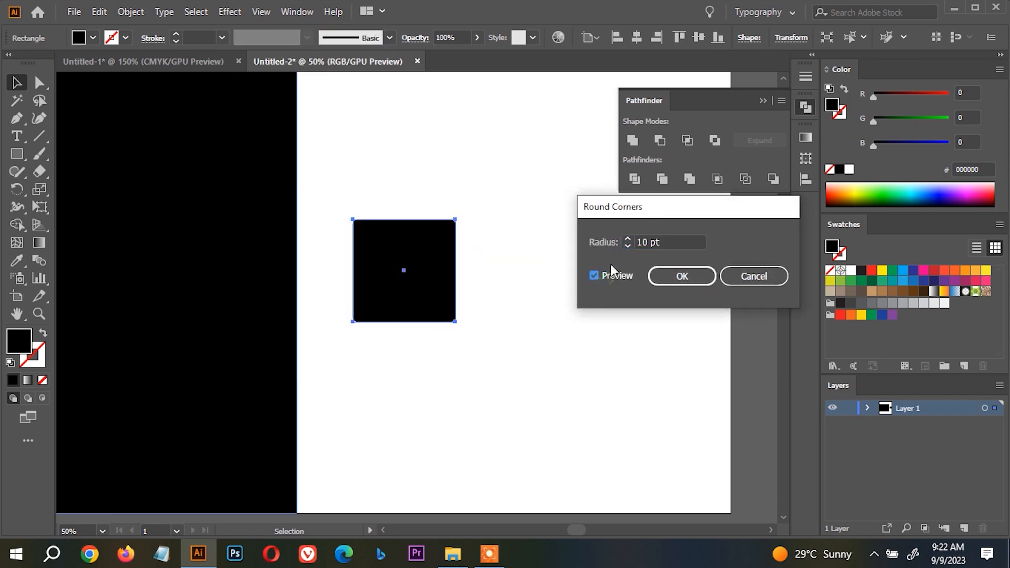
drag(631, 241, 631, 240)
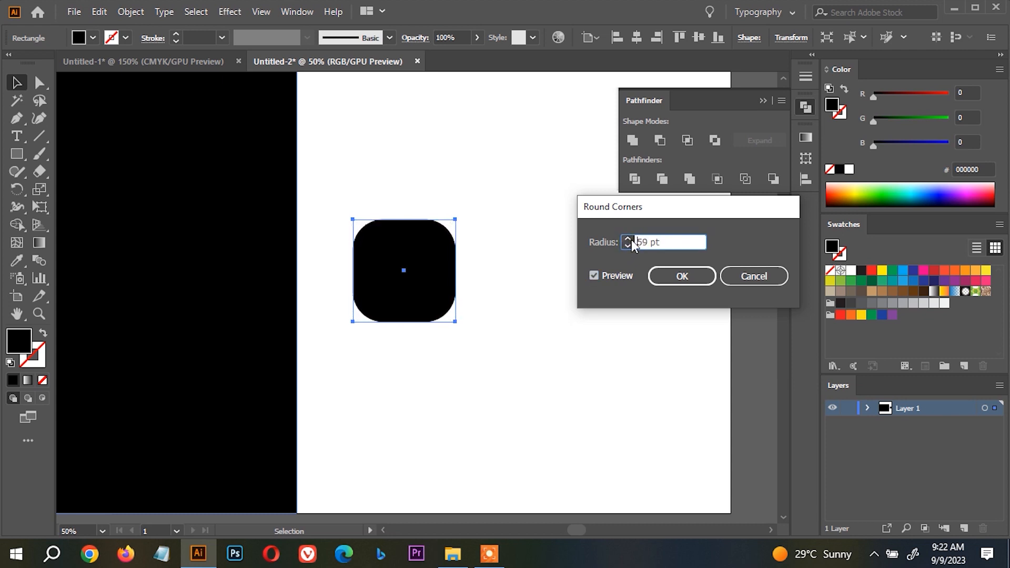
click(682, 277)
key(ctrl+1)
key(ctrl+z)
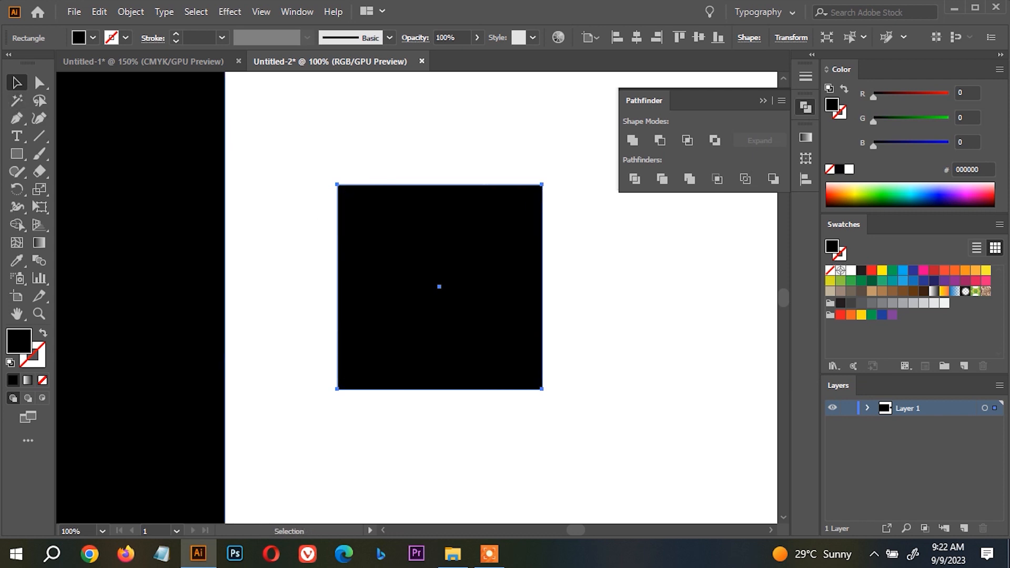
Try rounding the square's corners directly with its corner widgets, and undo the change.
key(a)
drag(347, 195, 422, 244)
key(ctrl+z)
key(v)
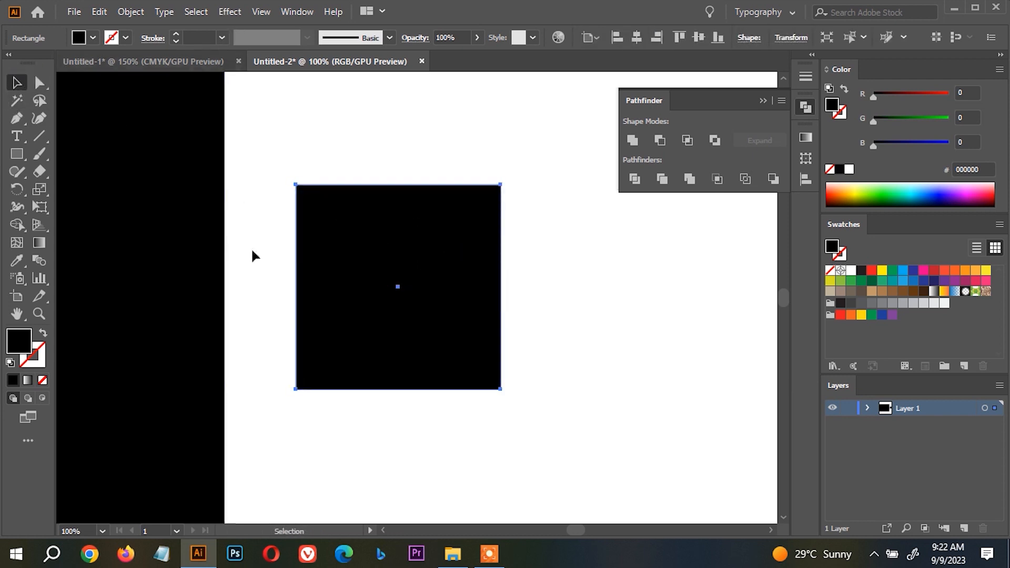
click(40, 83)
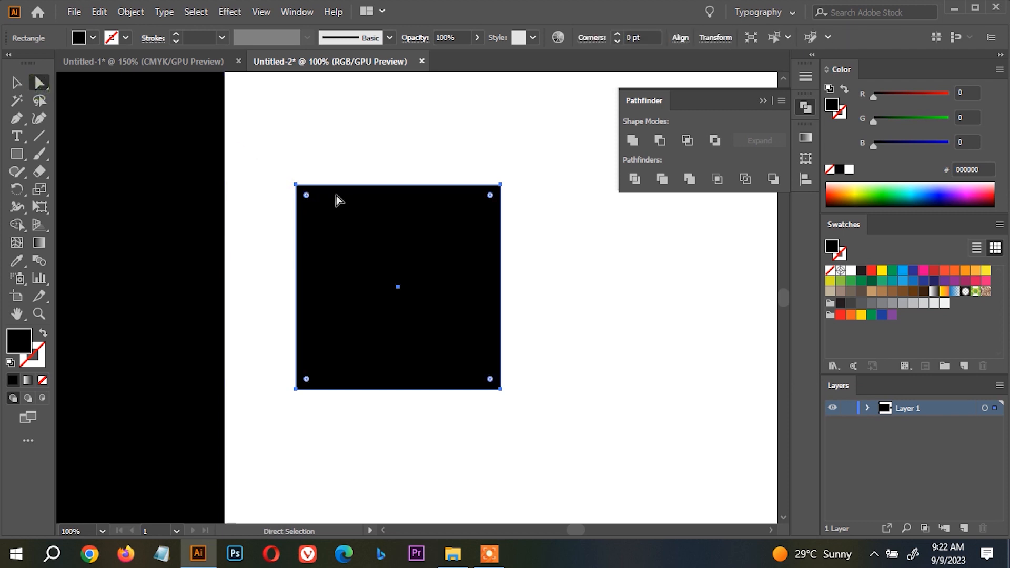
drag(307, 197, 346, 245)
key(ctrl+z)
Start a Scribble effect on the black square with live preview, keeping the square in view.
click(231, 12)
mouse_move(356, 183)
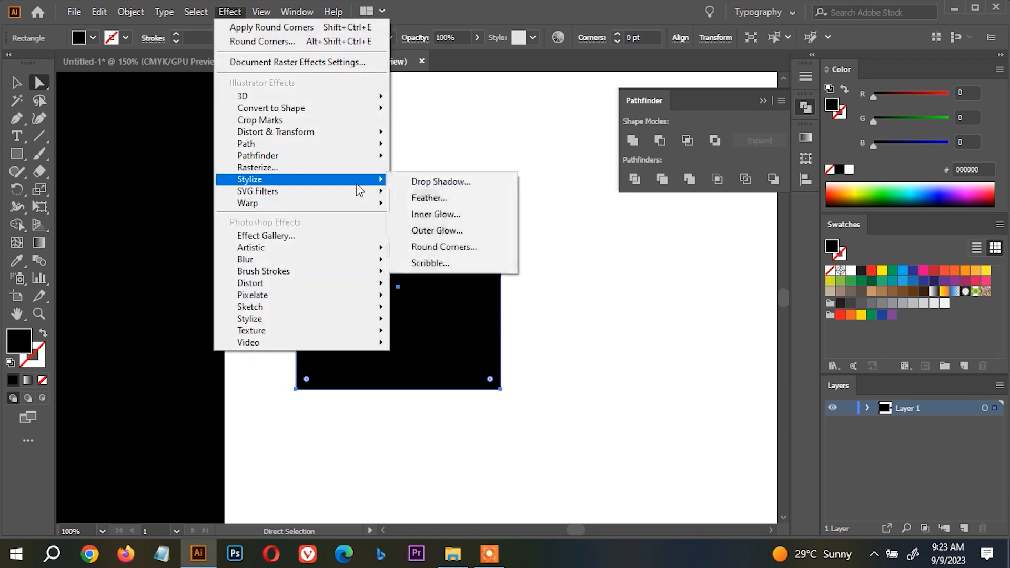
click(459, 262)
drag(610, 38, 719, 31)
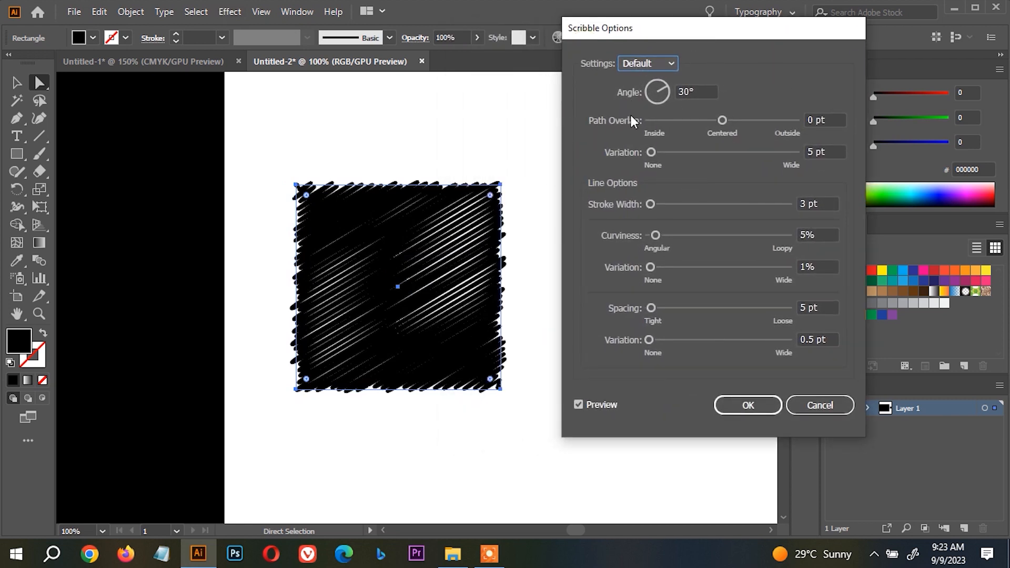
Try the Childlike, Dense, Loose, Moiré and Sharp scribble presets on the square one after another.
click(657, 64)
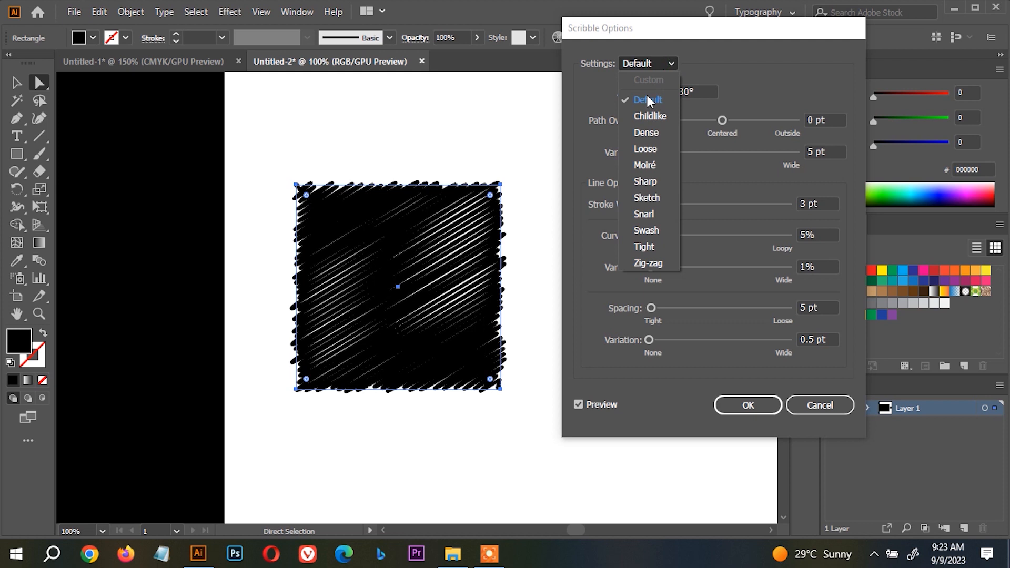
click(647, 117)
click(645, 64)
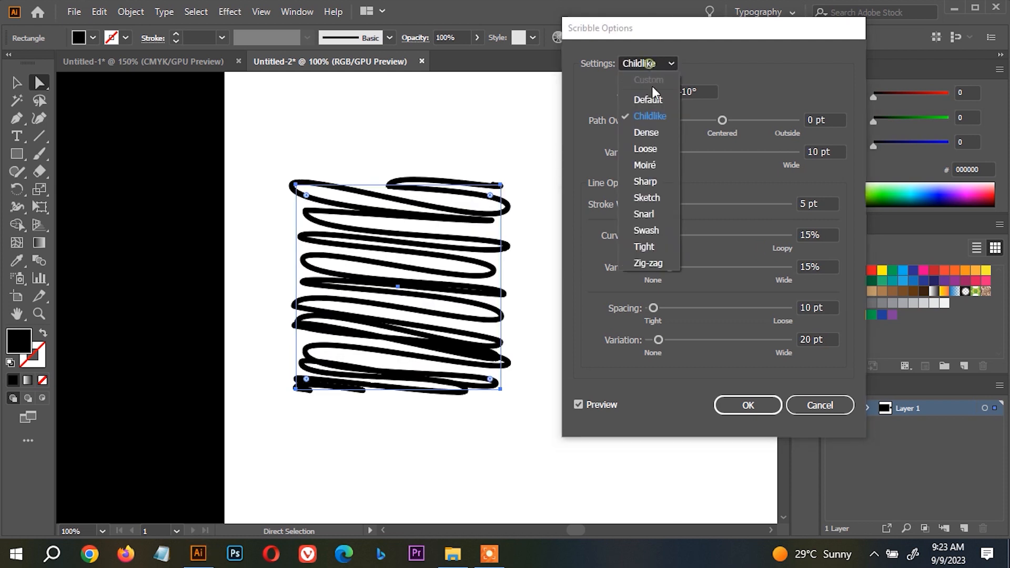
click(645, 134)
click(640, 65)
click(648, 150)
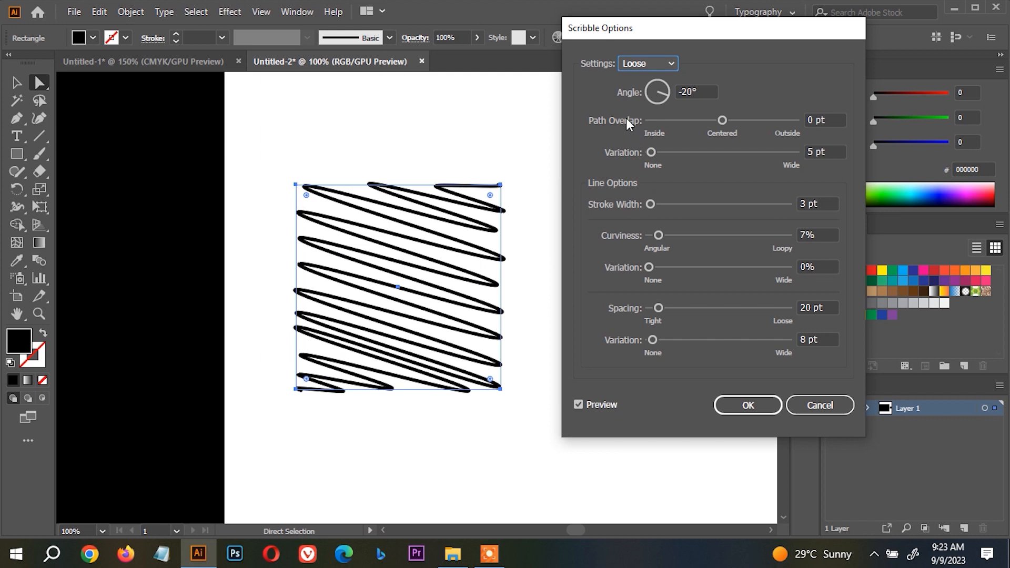
click(632, 62)
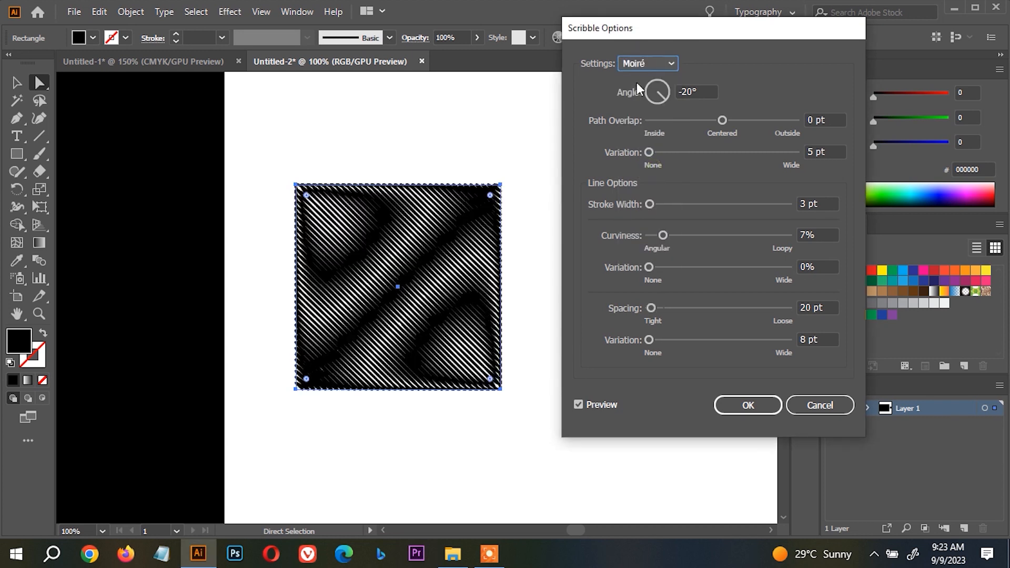
click(646, 63)
click(638, 171)
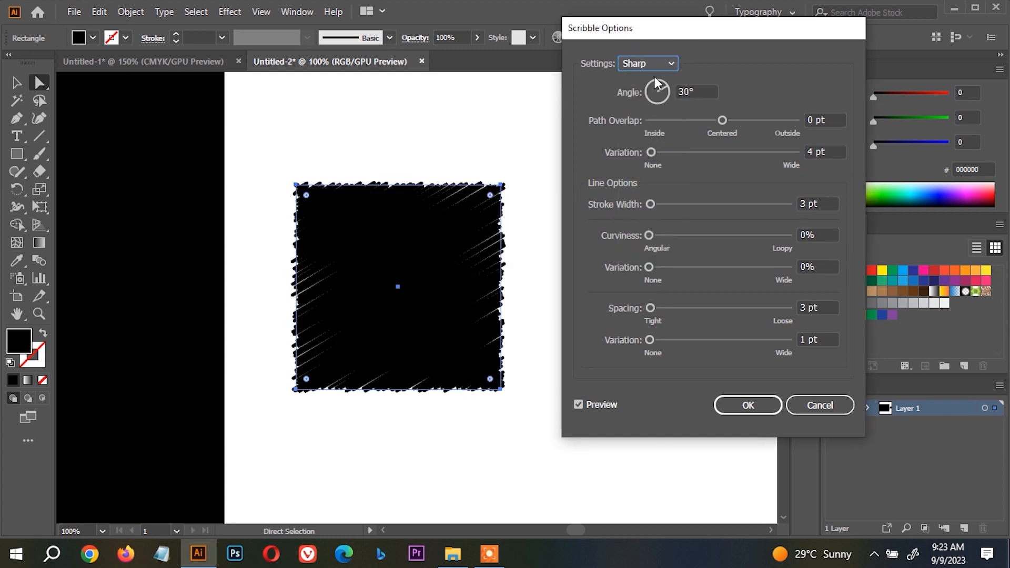
Choose the Sketch scribble preset, and set the path overlap and its variation to 0 pt.
click(652, 64)
click(645, 199)
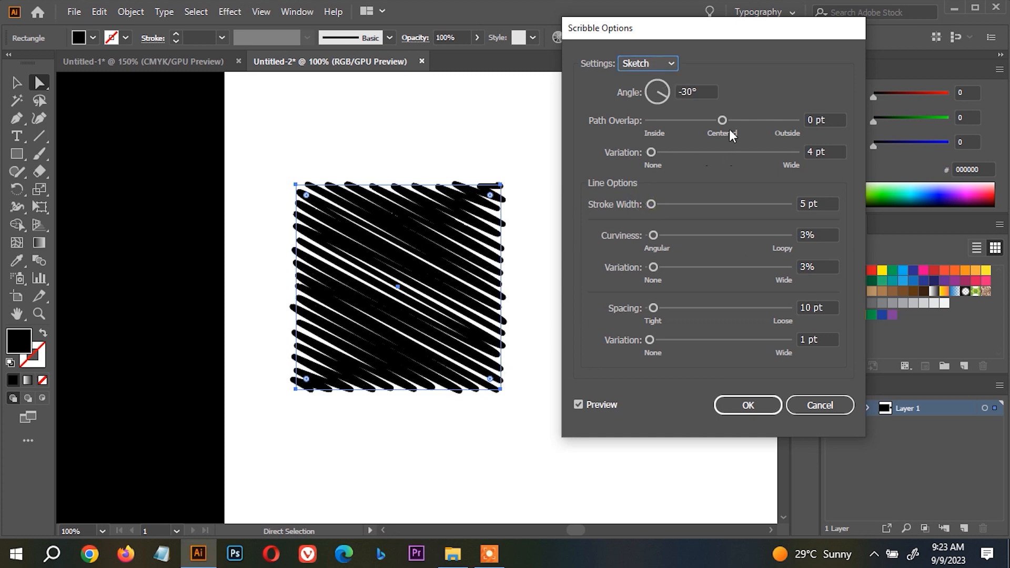
mouse_move(719, 119)
mouse_down()
mouse_move(728, 119)
mouse_move(696, 120)
mouse_move(736, 121)
mouse_move(724, 121)
mouse_up()
text(0)
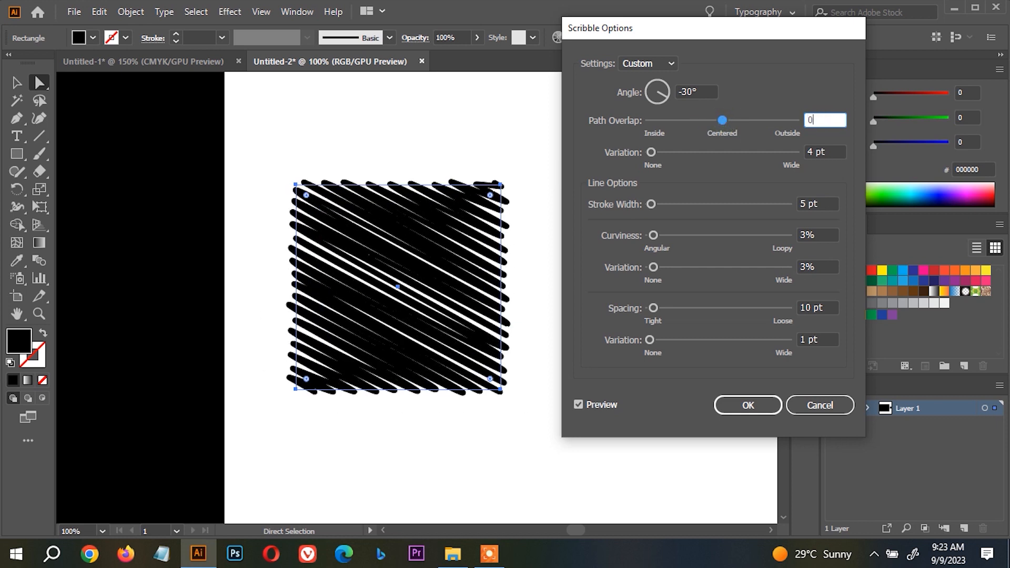
key(Tab)
mouse_move(650, 153)
mouse_down()
mouse_move(685, 151)
mouse_move(649, 150)
mouse_up()
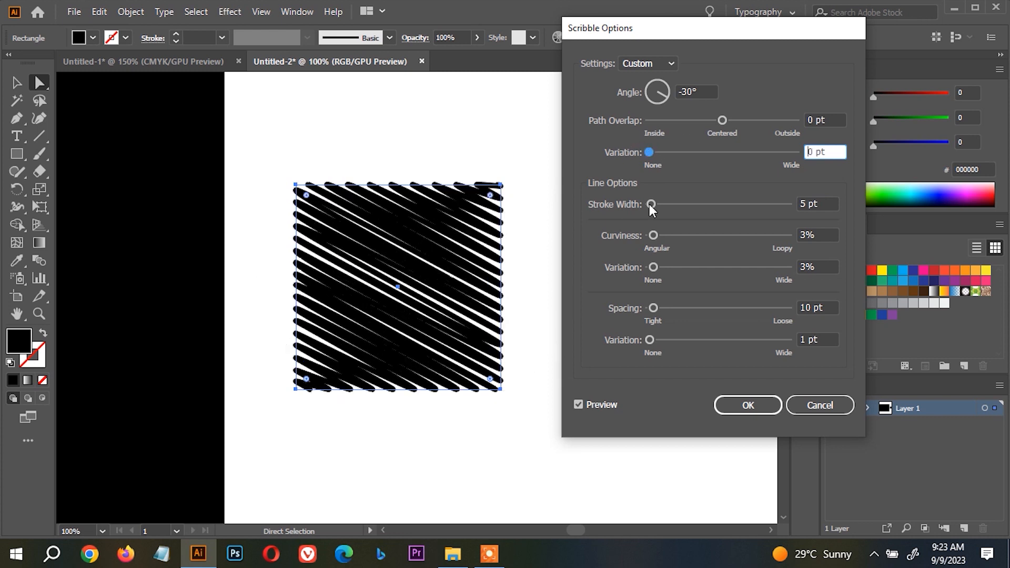
Set the scribble's stroke width to 2 pt.
mouse_move(648, 204)
mouse_down()
mouse_move(658, 201)
mouse_move(657, 232)
mouse_up()
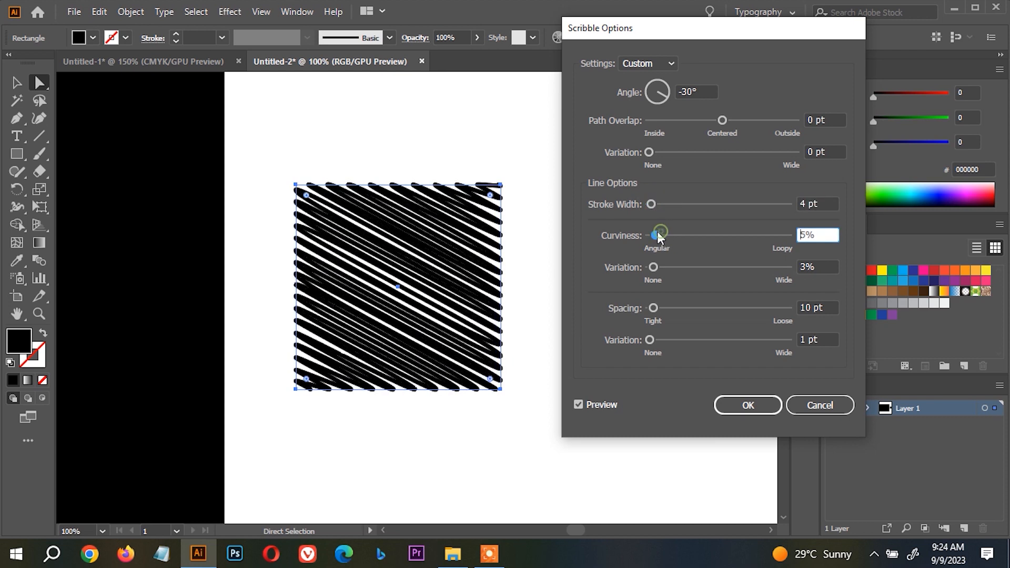
click(811, 200)
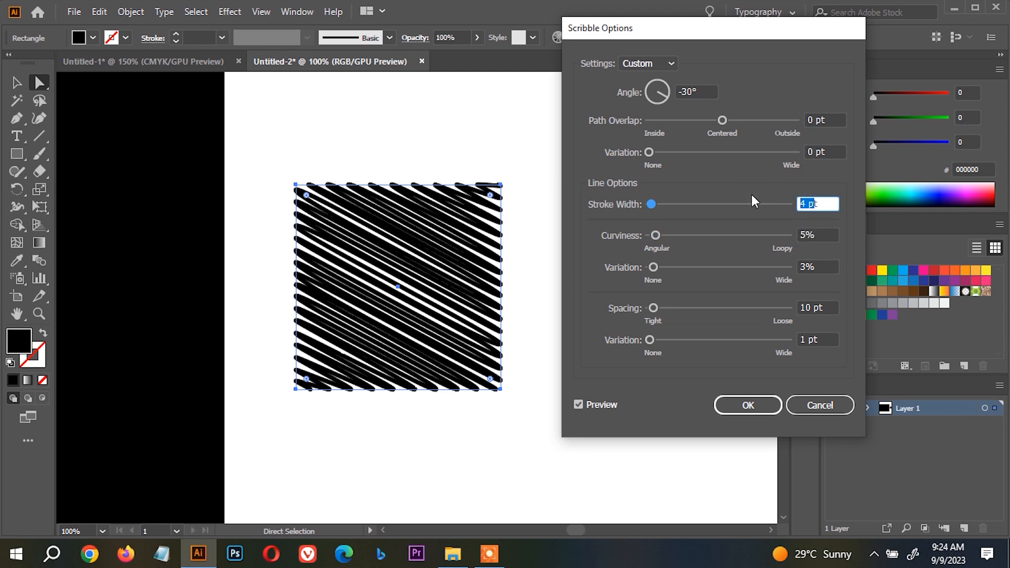
key(Tab)
double_click(810, 201)
text(4)
key(Tab)
click(829, 199)
text(2)
Set the scribble's curviness to 9% with 24% variation, and return the path overlap variation to 0 pt.
mouse_move(653, 203)
mouse_down()
mouse_move(676, 234)
mouse_move(696, 238)
mouse_move(634, 231)
mouse_move(714, 237)
mouse_move(664, 232)
mouse_move(661, 266)
mouse_move(683, 266)
mouse_move(672, 266)
mouse_up()
mouse_move(649, 152)
mouse_down()
mouse_move(672, 153)
mouse_move(621, 150)
mouse_up()
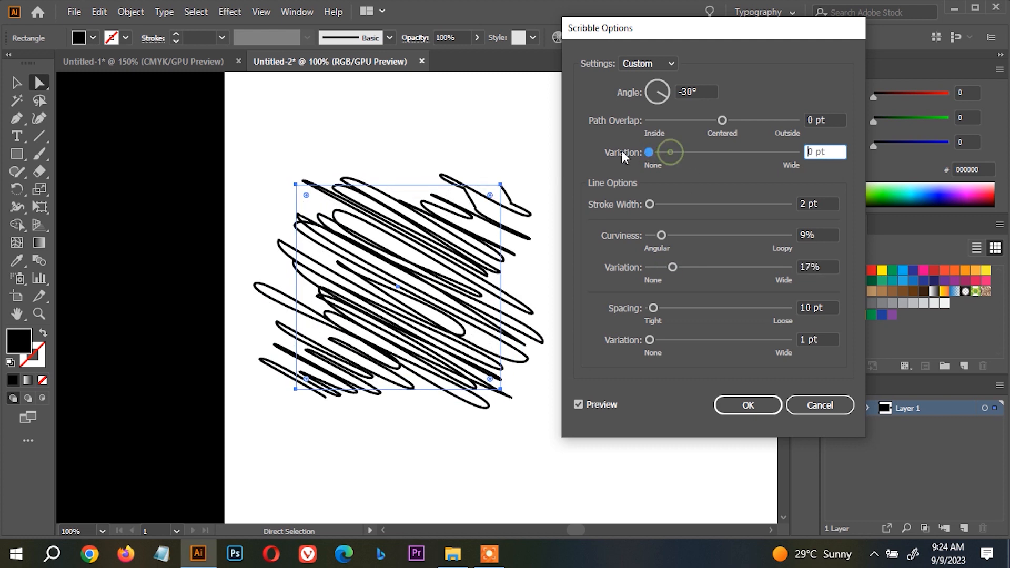
mouse_move(672, 267)
mouse_down()
mouse_move(695, 267)
mouse_move(682, 266)
mouse_up()
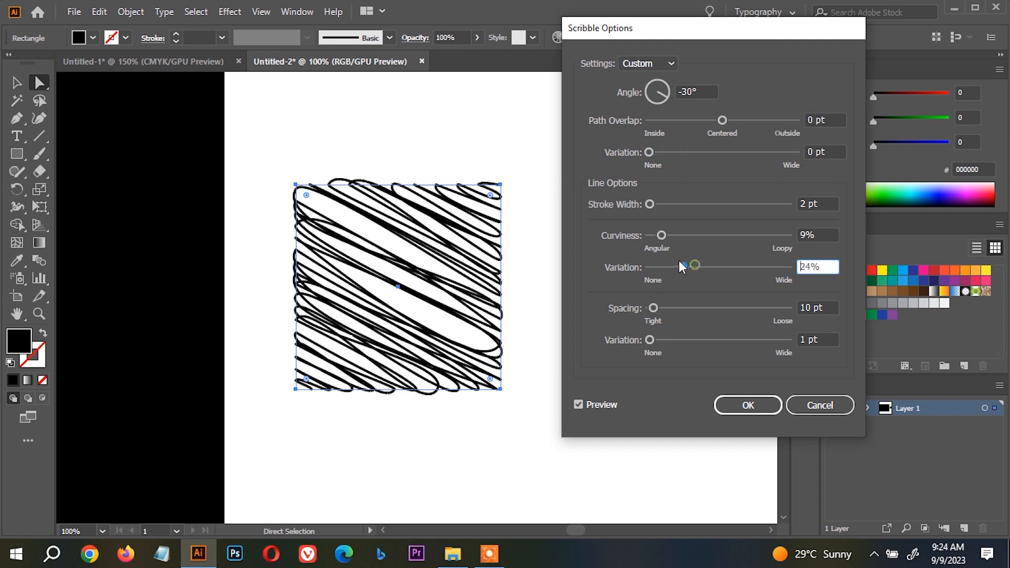
Set the scribble's line spacing to 26 pt with a spacing variation of 16 pt.
click(660, 305)
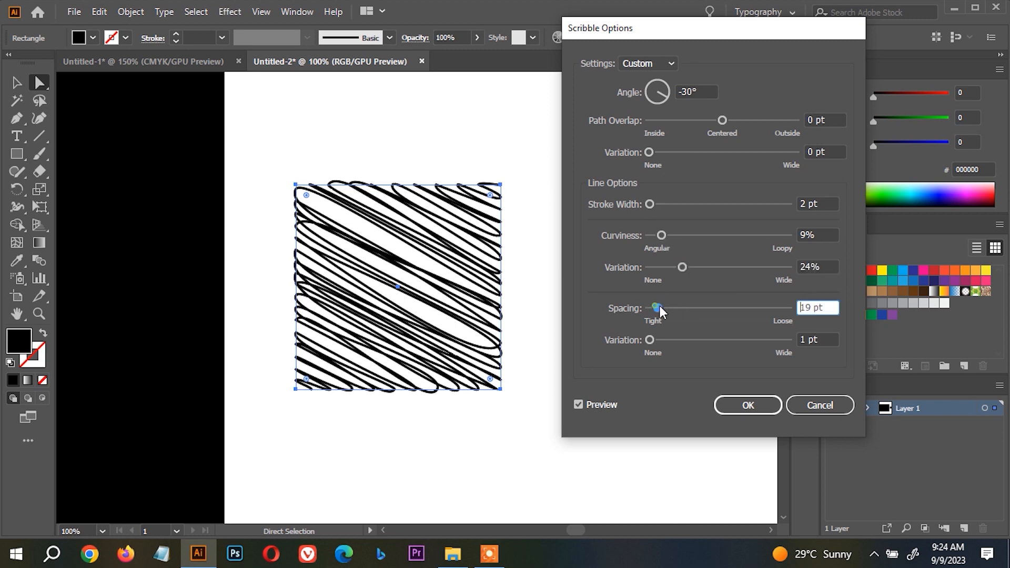
mouse_move(663, 304)
mouse_down()
mouse_move(674, 304)
mouse_move(656, 307)
mouse_move(655, 338)
mouse_move(673, 339)
mouse_move(663, 339)
mouse_up()
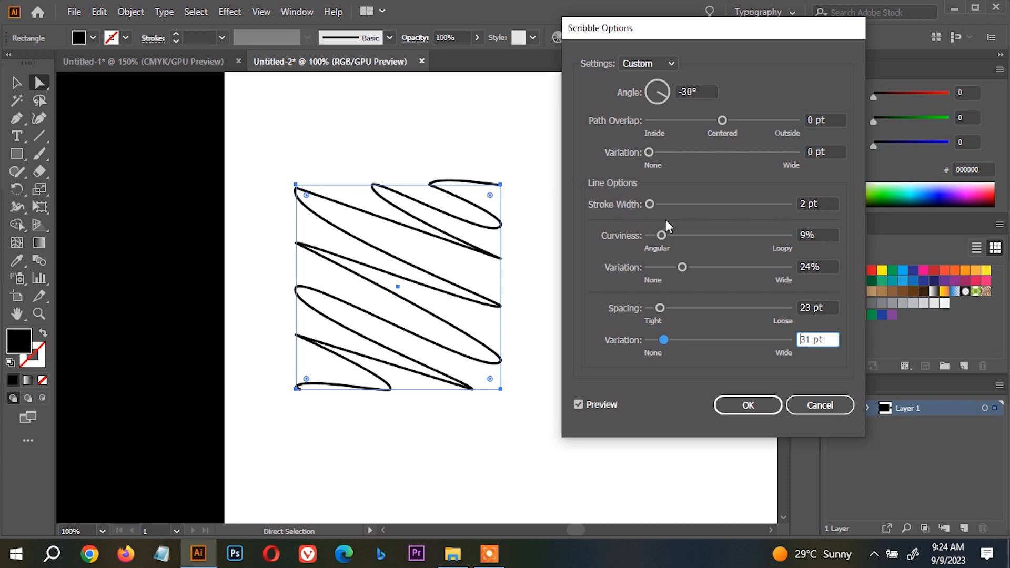
mouse_move(660, 339)
mouse_down()
mouse_move(677, 339)
mouse_move(651, 342)
mouse_up()
drag(657, 307, 656, 340)
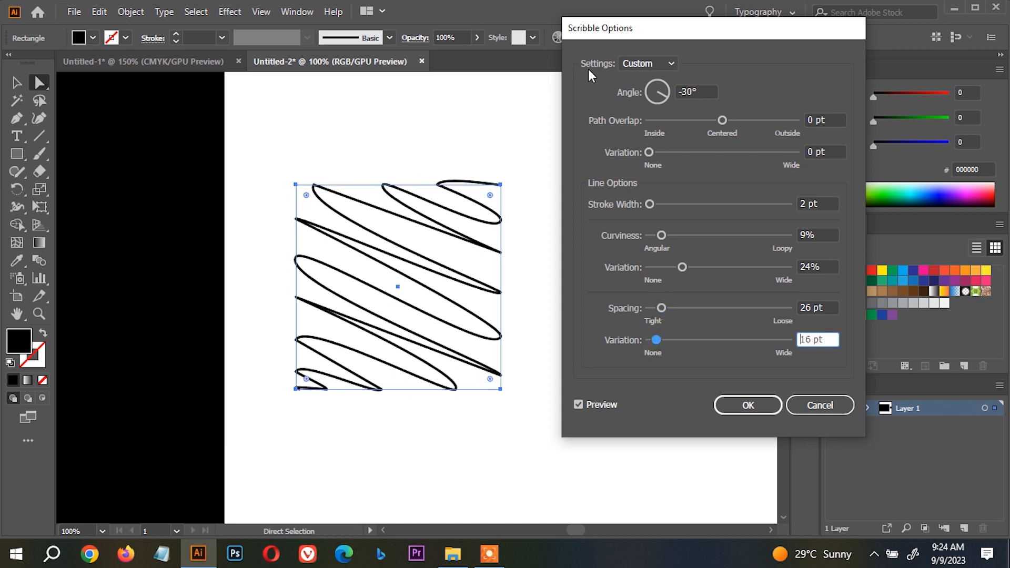
Apply the Zig-zag scribble preset to the square with 2% curviness, increased curviness variation and wider line spacing.
click(654, 67)
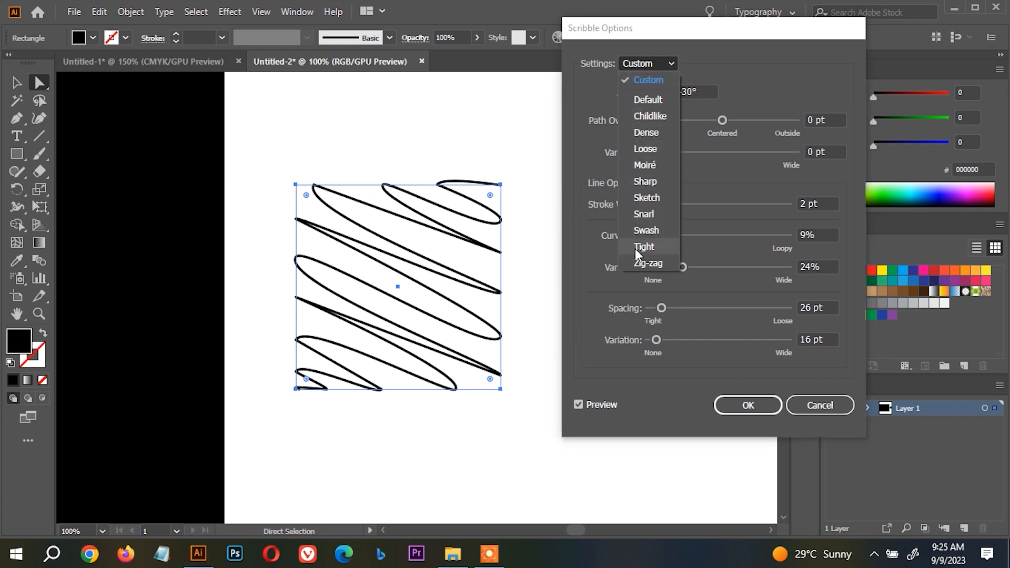
click(638, 263)
mouse_move(649, 204)
mouse_down()
mouse_move(658, 203)
mouse_move(653, 232)
mouse_up()
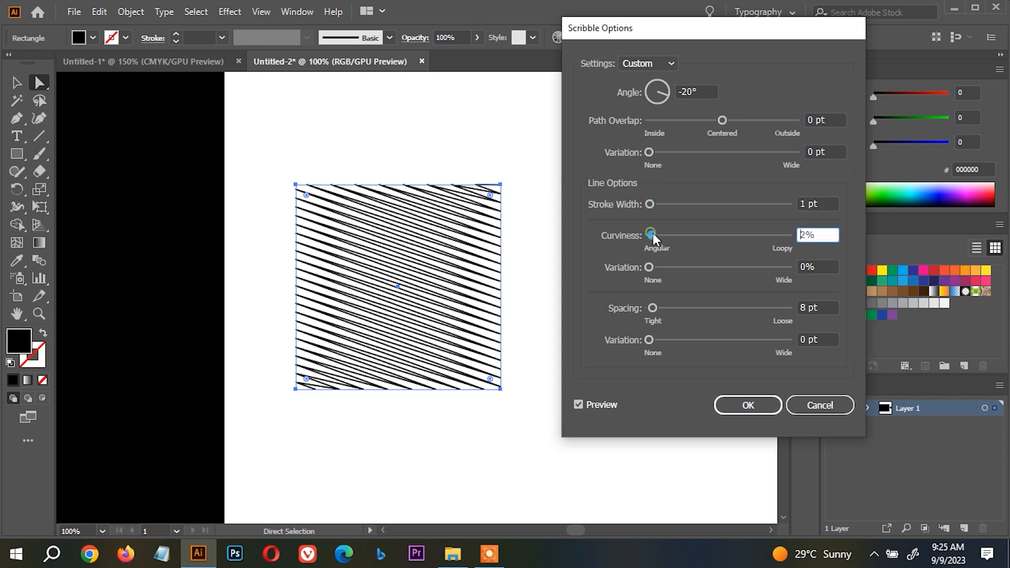
drag(650, 268, 667, 266)
mouse_move(652, 308)
mouse_down()
mouse_move(671, 308)
mouse_move(656, 304)
mouse_up()
click(746, 405)
Reselect the scribbled square around its lower-right corner and display the available effects.
click(590, 427)
drag(584, 422, 345, 215)
mouse_move(549, 536)
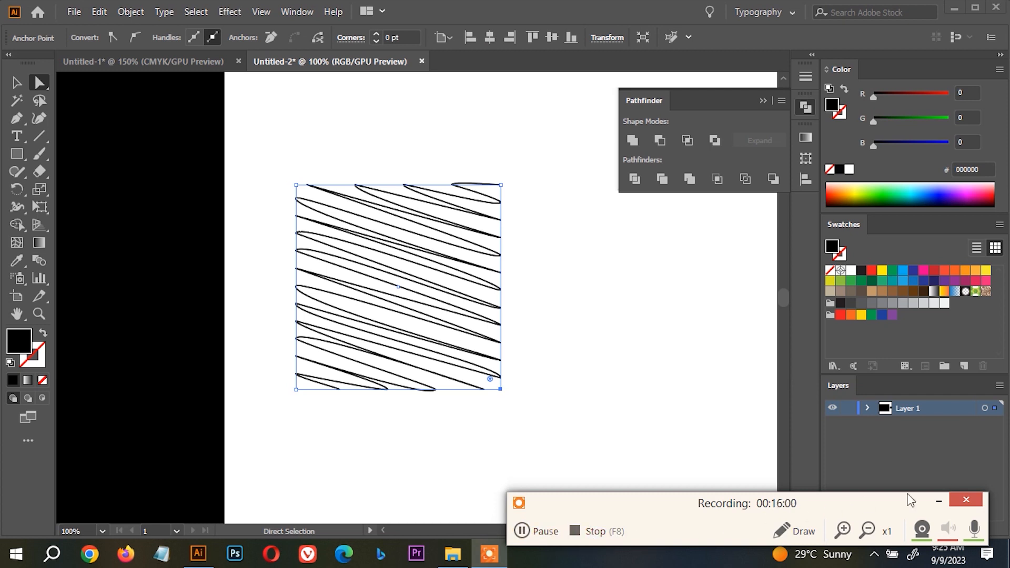
click(224, 11)
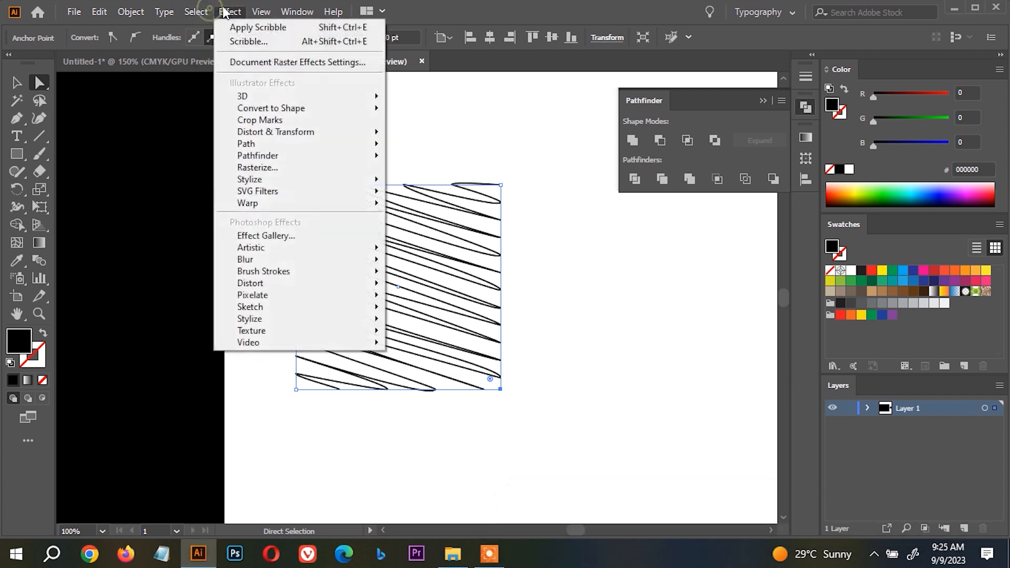